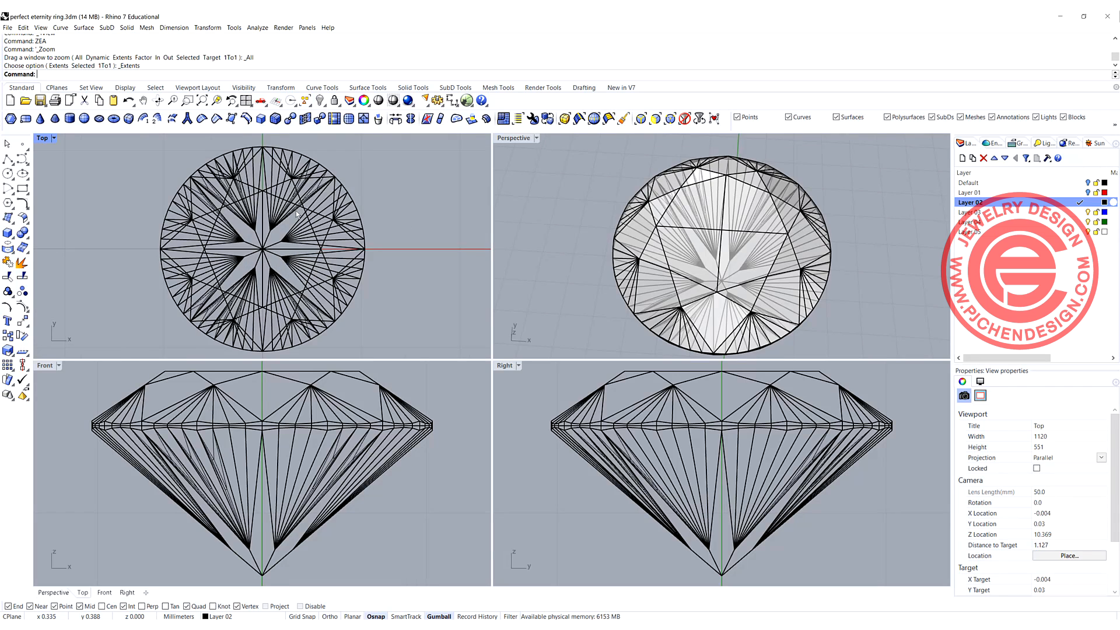
Select the gem mesh and move it in the negative X direction, well away from the origin, in the Top view.
{"action": "left_click", "coordinate": [298, 214]}
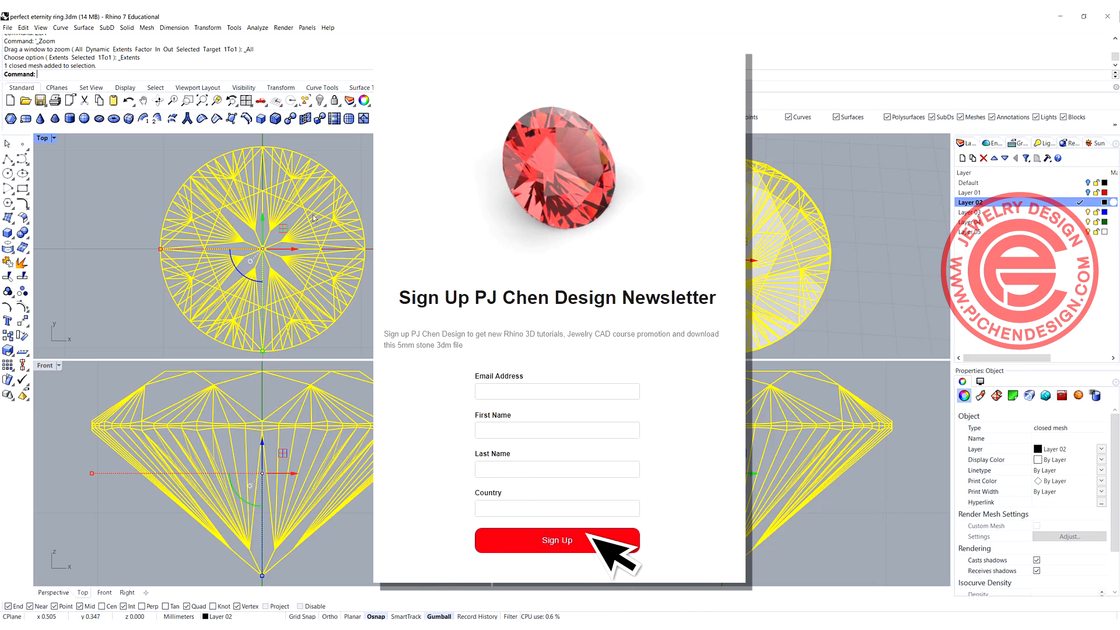
{"action": "scroll", "coordinate": [344, 410], "scroll_direction": "down", "scroll_amount": 5}
{"action": "right_click_drag", "start_coordinate": [345, 410], "coordinate": [287, 475]}
{"action": "scroll", "coordinate": [287, 475], "scroll_direction": "up", "scroll_amount": 4}
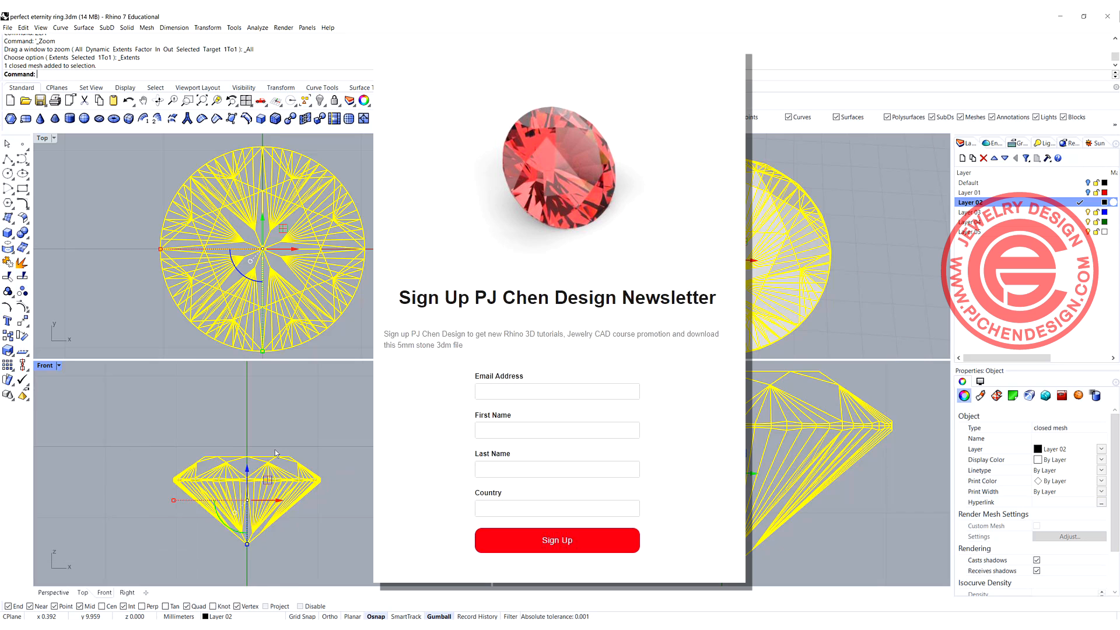
{"action": "scroll", "coordinate": [286, 469], "scroll_direction": "down", "scroll_amount": 10}
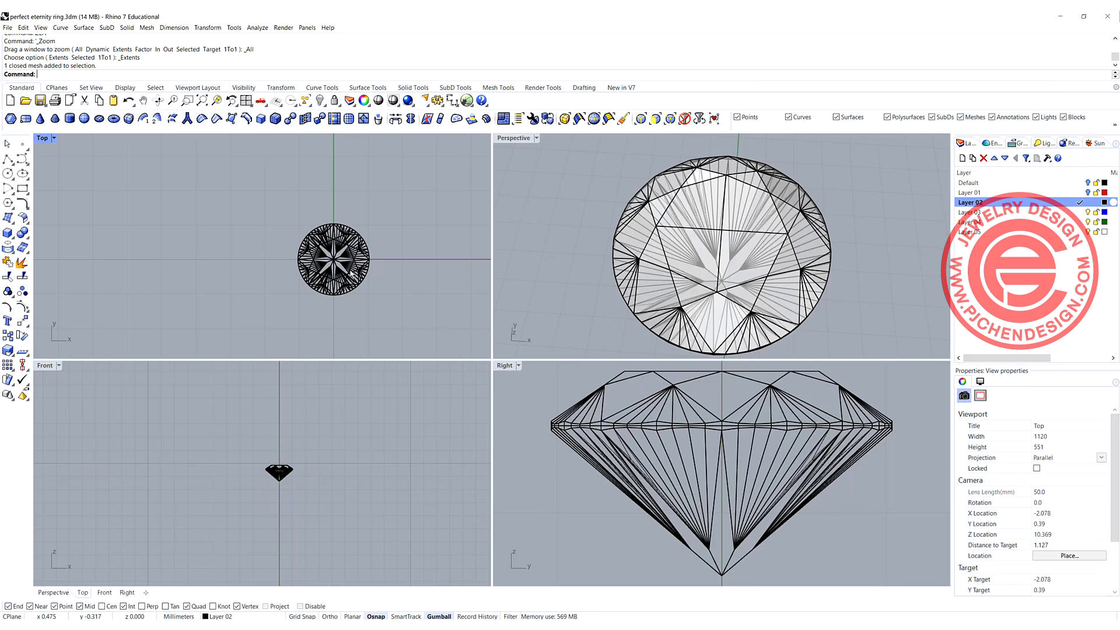
{"action": "left_click", "coordinate": [359, 272]}
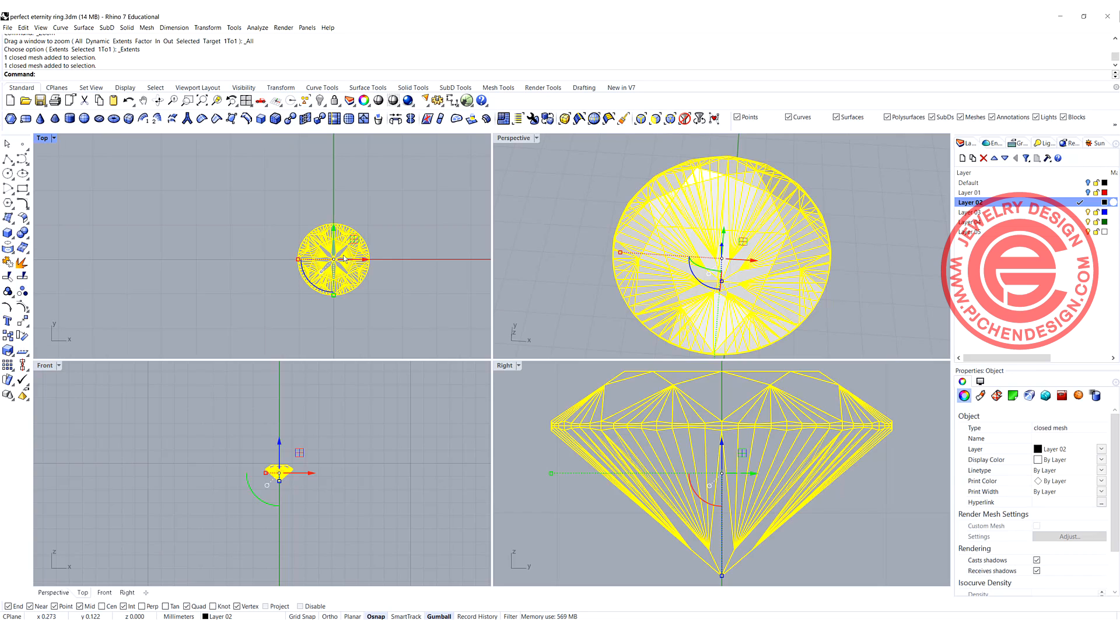
{"action": "scroll", "coordinate": [373, 293], "scroll_direction": "up", "scroll_amount": 3}
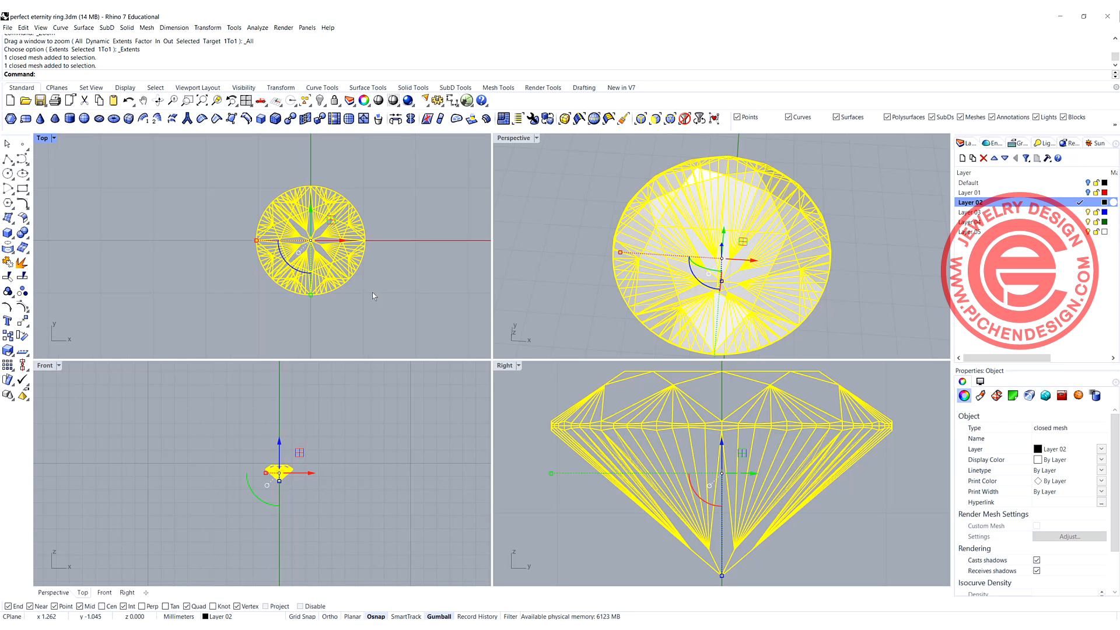
{"action": "scroll", "coordinate": [349, 263], "scroll_direction": "down", "scroll_amount": 3}
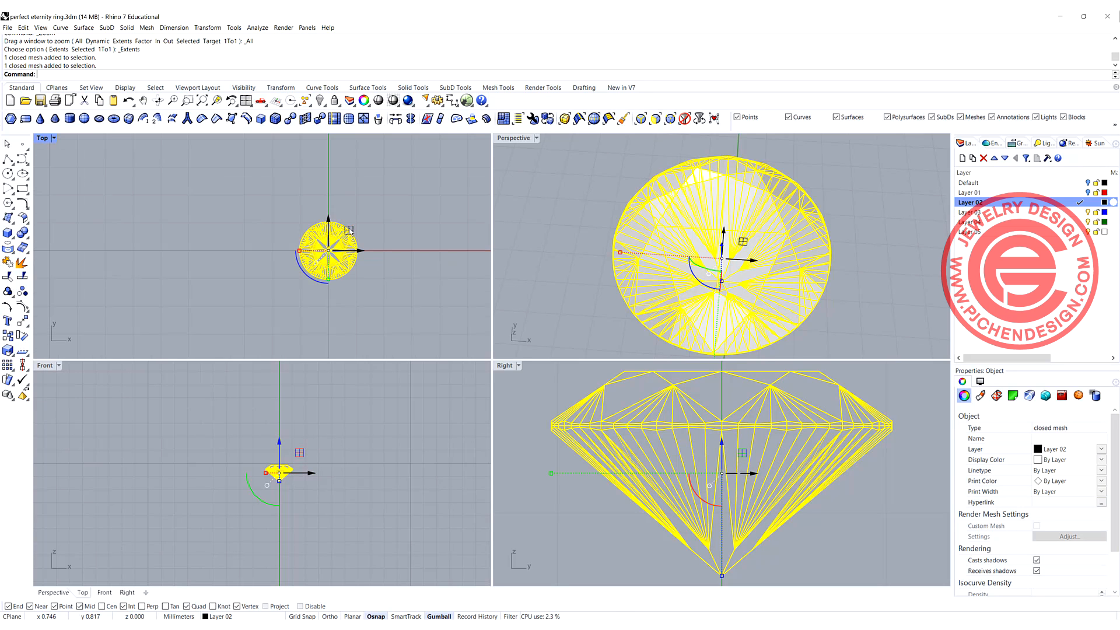
{"action": "left_click_drag", "start_coordinate": [349, 230], "coordinate": [210, 231]}
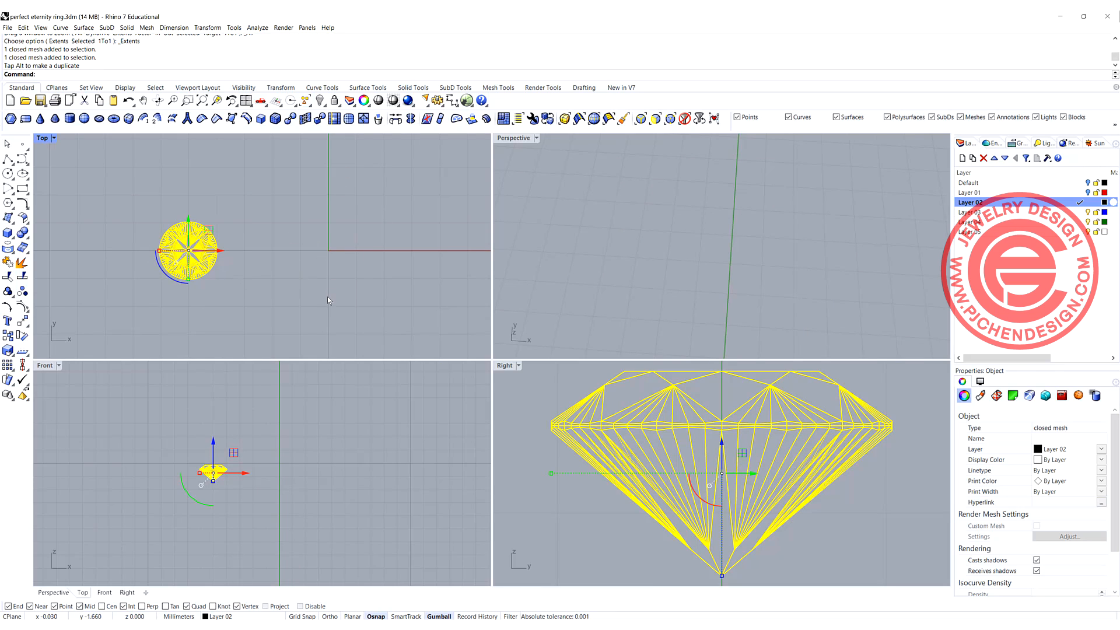
Align the gem's centre to the origin (0) with Align Centers and scale it up slightly in all three dimensions.
{"action": "left_click", "coordinate": [25, 370]}
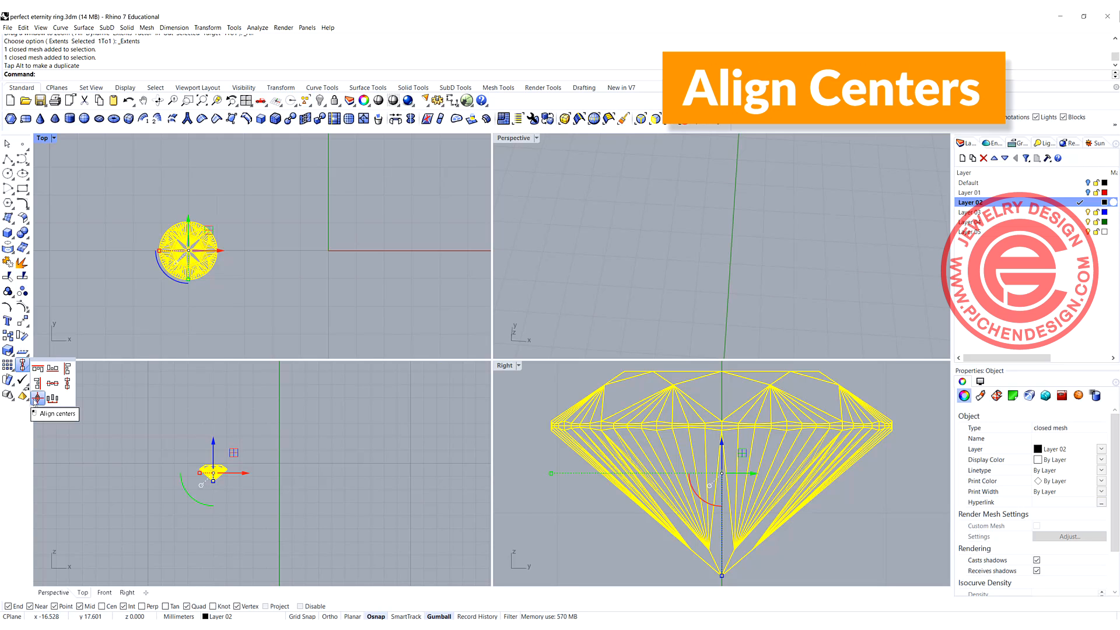
{"action": "left_click", "coordinate": [36, 400]}
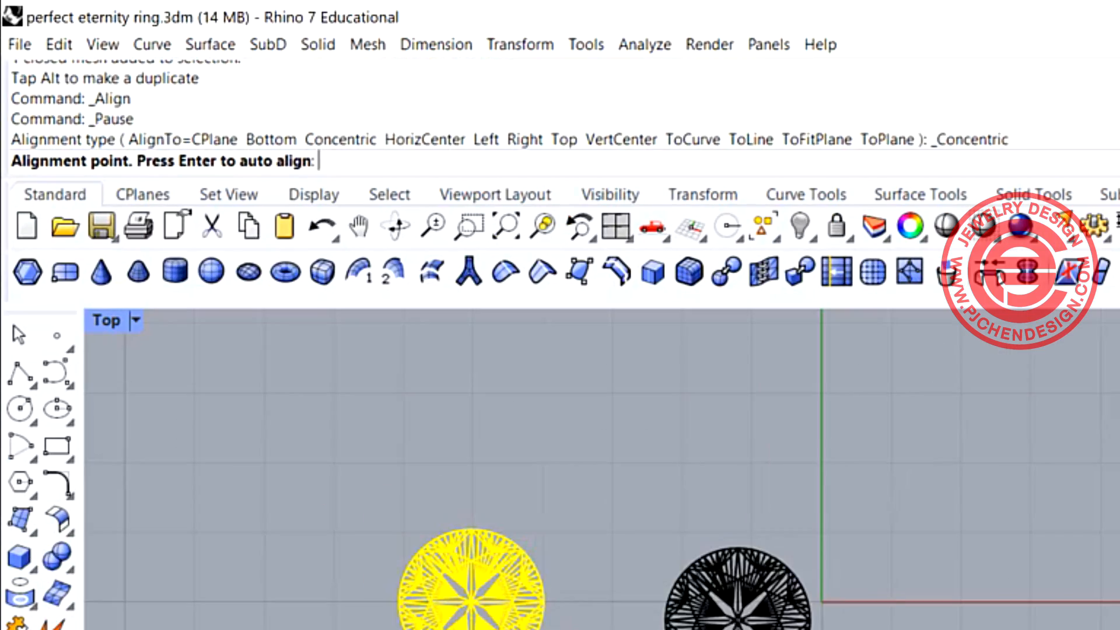
{"action": "type", "text": "0"}
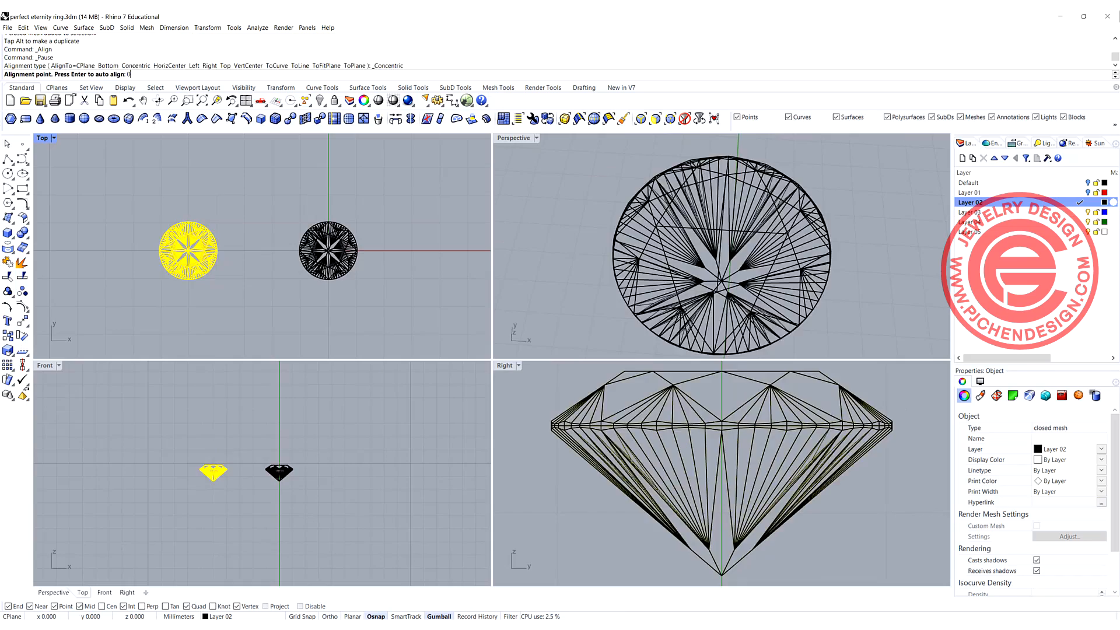
{"action": "key", "text": "Return"}
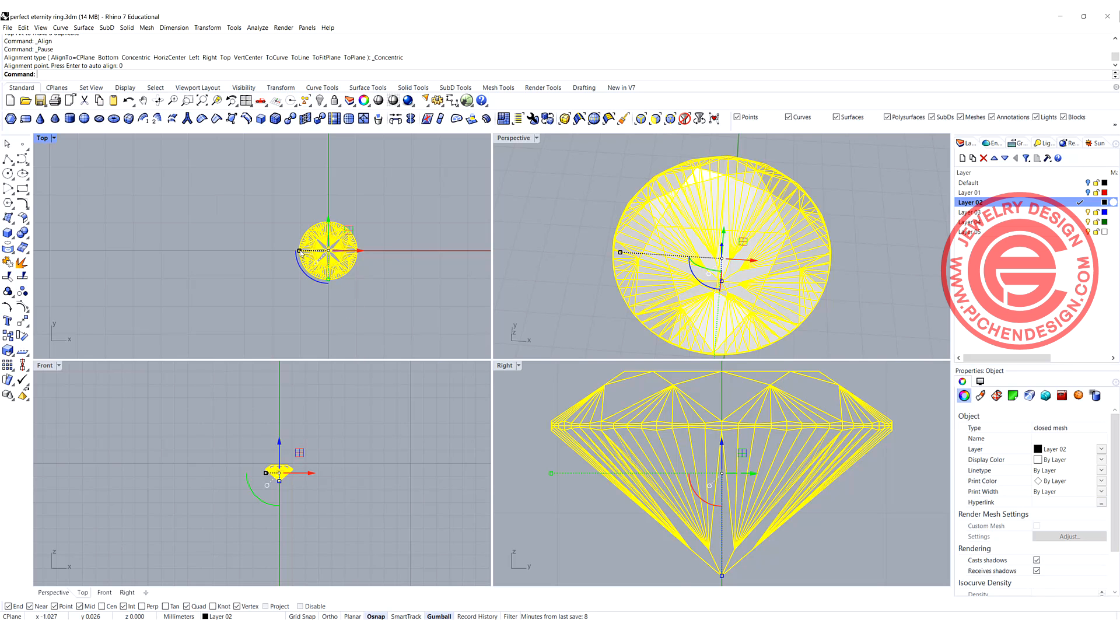
{"action": "left_click_drag", "start_coordinate": [299, 251], "coordinate": [296, 250], "text": "shift"}
Draw a circle of 16 mm diameter centred on the origin in the Front view and deselect the gem.
{"action": "scroll", "coordinate": [271, 434], "scroll_direction": "down", "scroll_amount": 4}
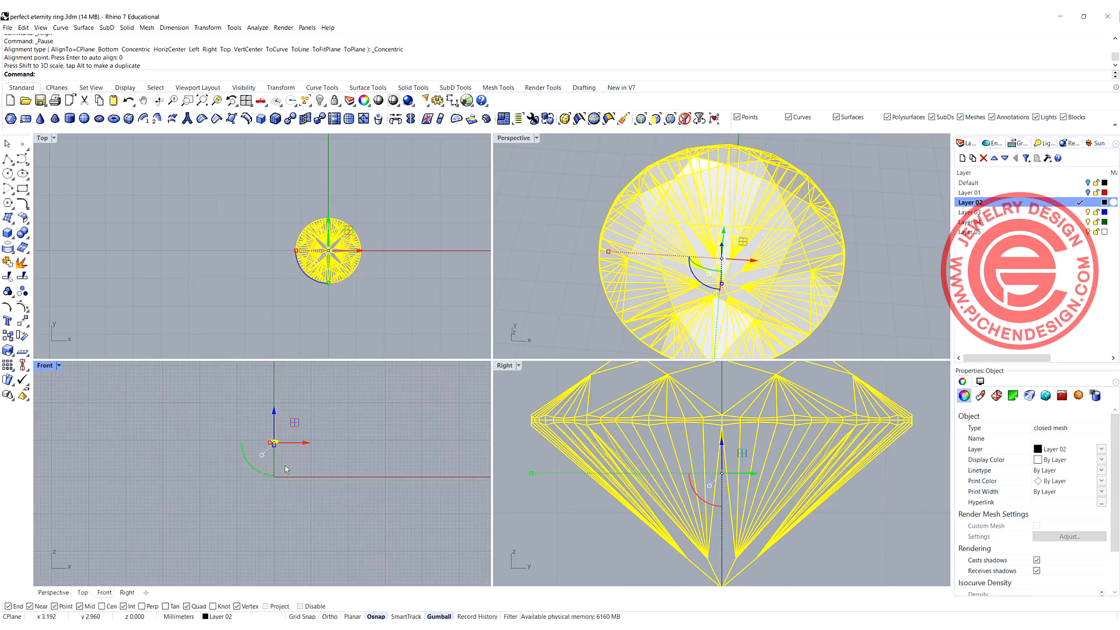
{"action": "scroll", "coordinate": [285, 465], "scroll_direction": "up", "scroll_amount": 2}
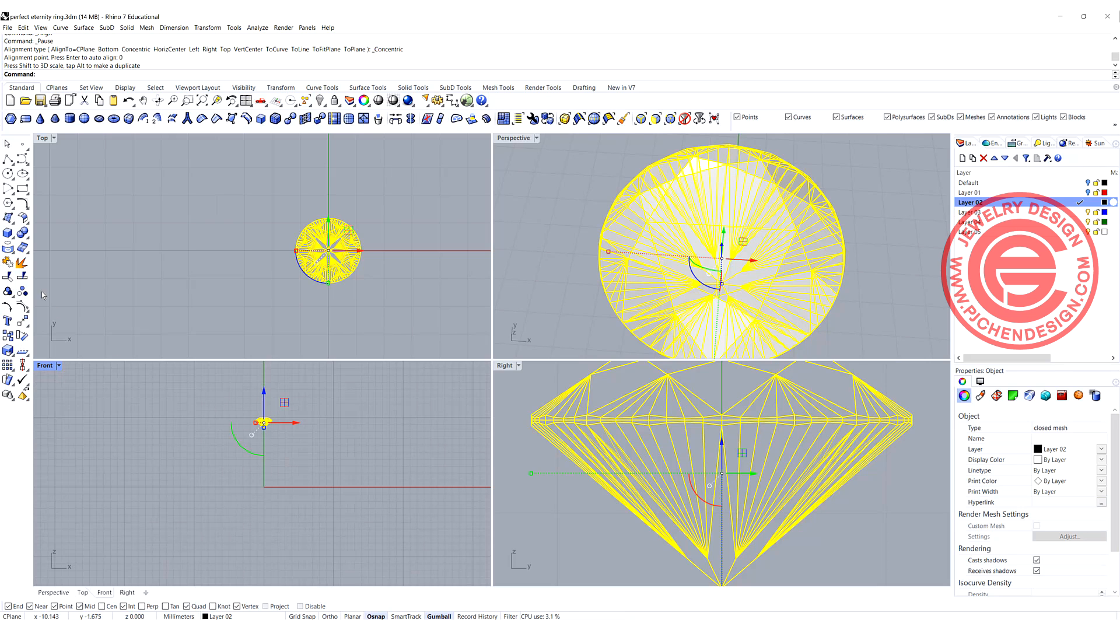
{"action": "left_click", "coordinate": [8, 174]}
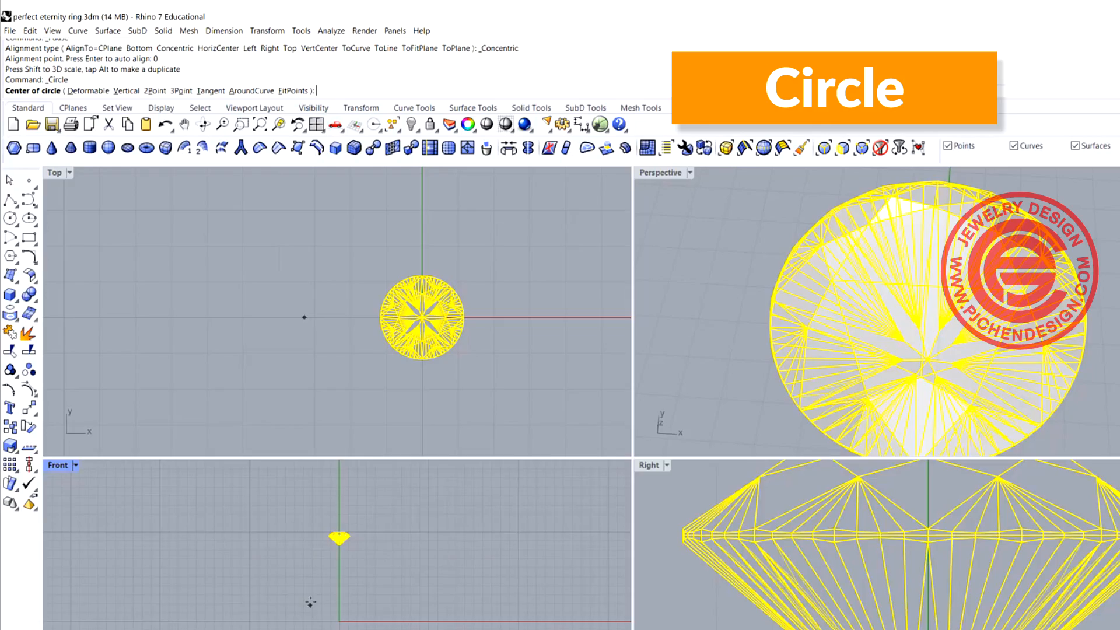
{"action": "type", "text": "0"}
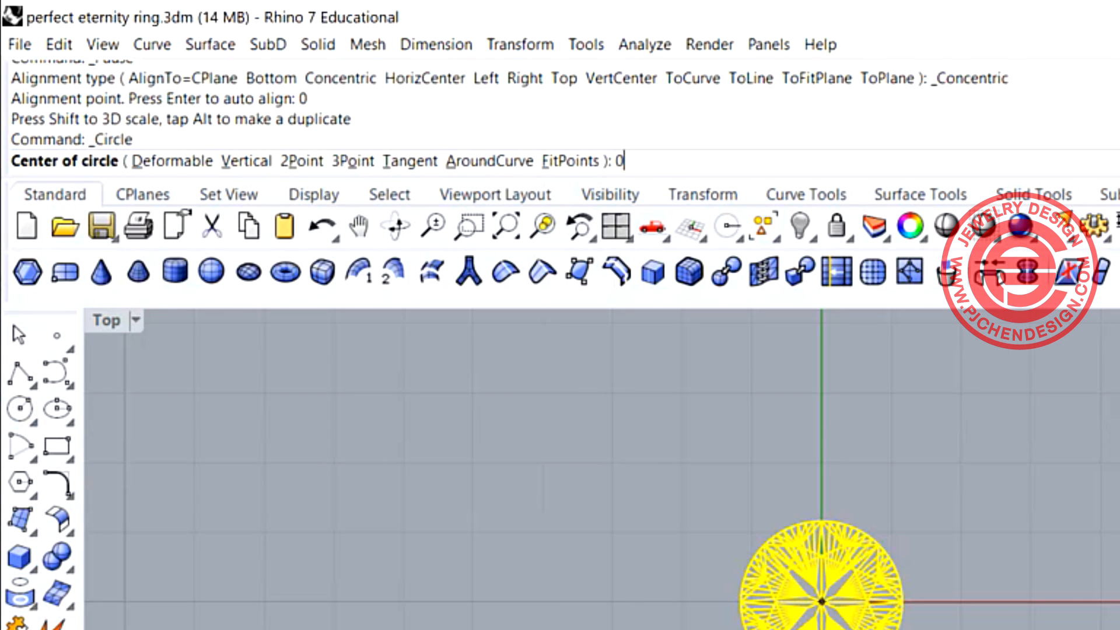
{"action": "key", "text": "Return"}
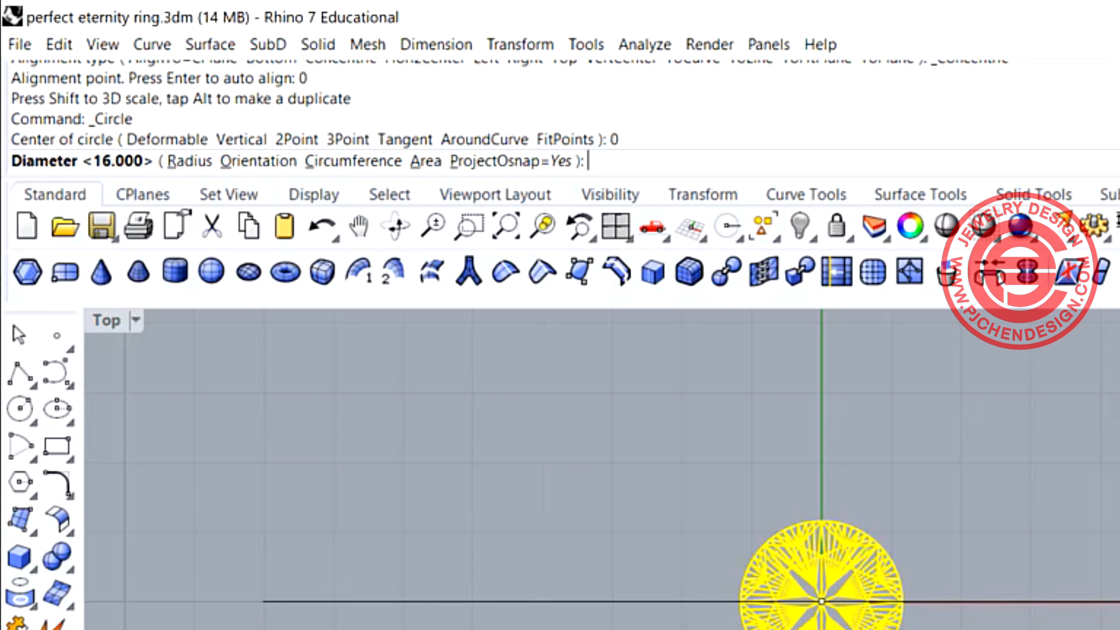
{"action": "key", "text": "Return"}
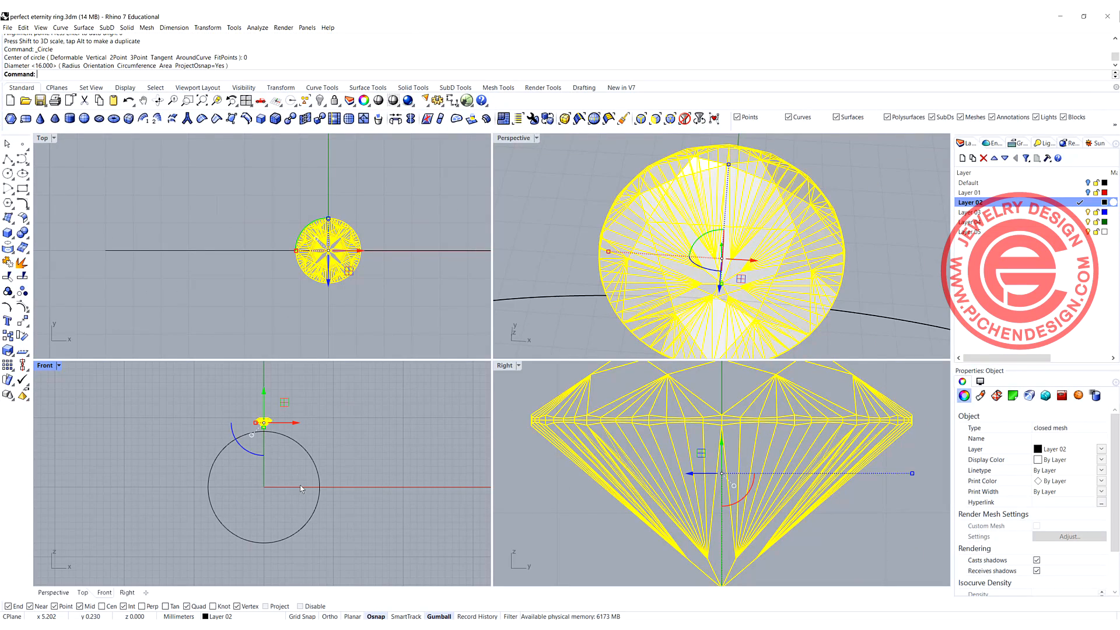
{"action": "left_click", "coordinate": [209, 398]}
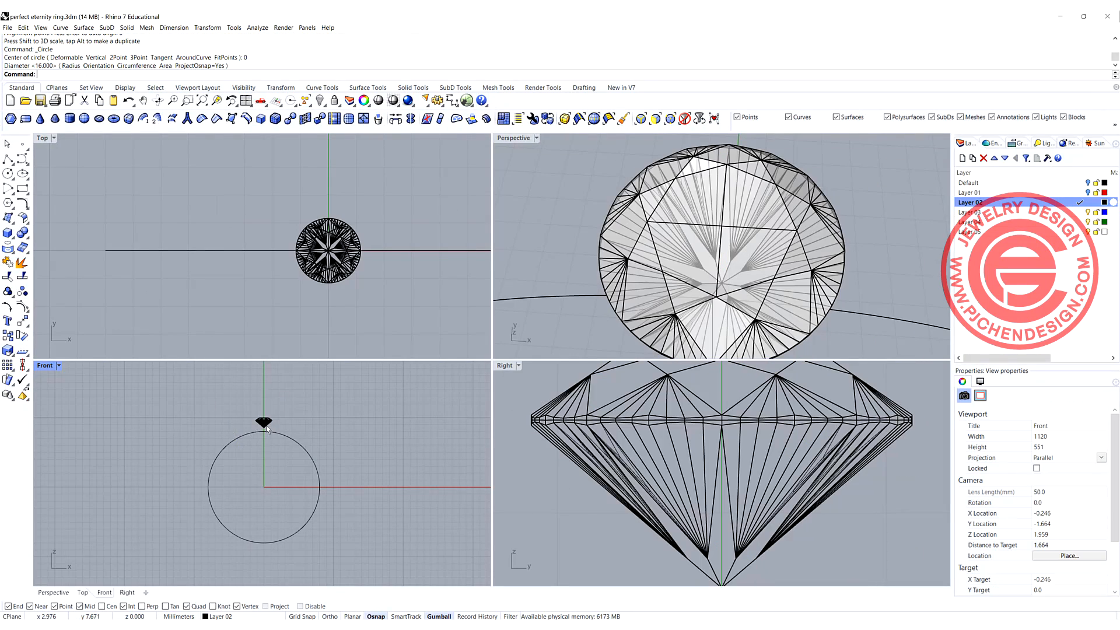
Draw an inscribed six-sided polygon centred on the origin in the Top view, with a corner about 1.7 mm away along the negative Y axis.
{"action": "scroll", "coordinate": [239, 413], "scroll_direction": "up", "scroll_amount": 4}
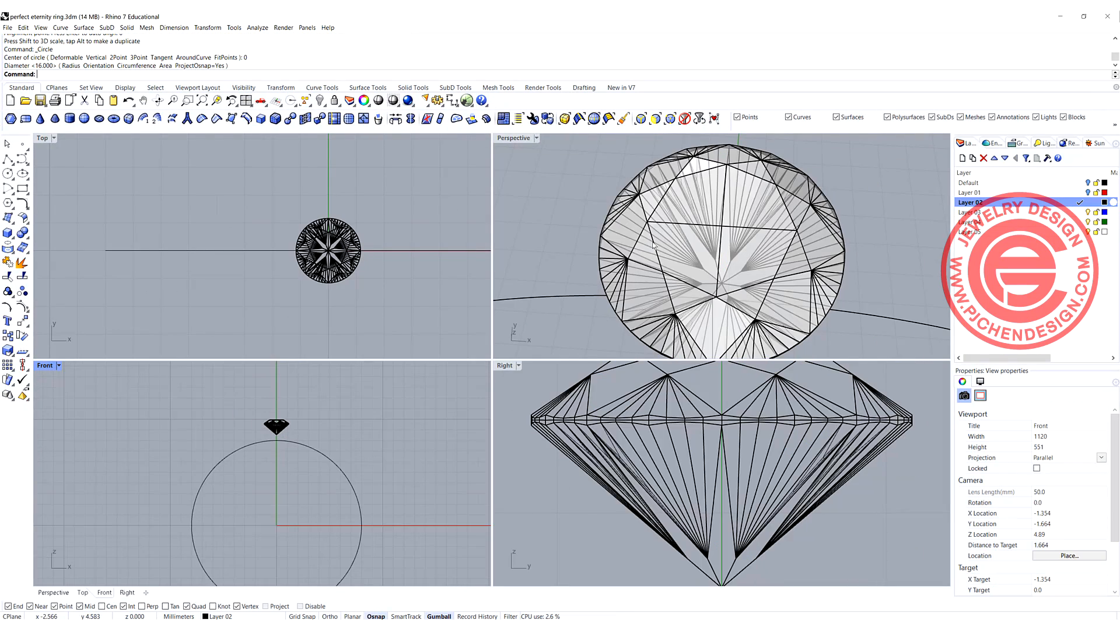
{"action": "scroll", "coordinate": [592, 292], "scroll_direction": "down", "scroll_amount": 5}
{"action": "scroll", "coordinate": [326, 250], "scroll_direction": "up", "scroll_amount": 2}
{"action": "right_click_drag", "start_coordinate": [326, 251], "coordinate": [285, 248]}
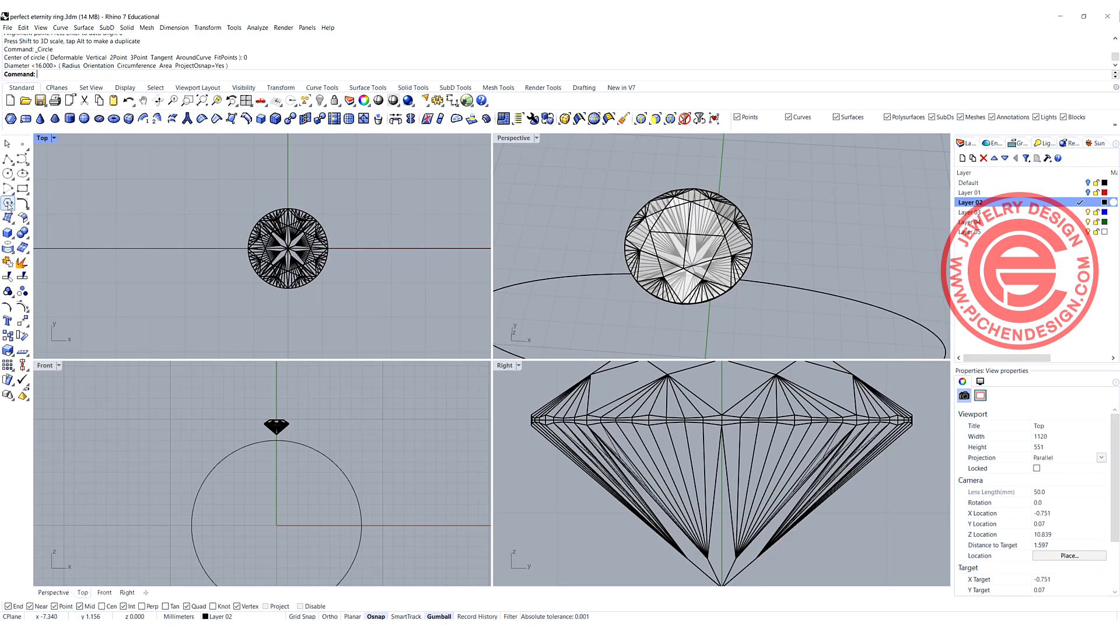
{"action": "left_click", "coordinate": [8, 204]}
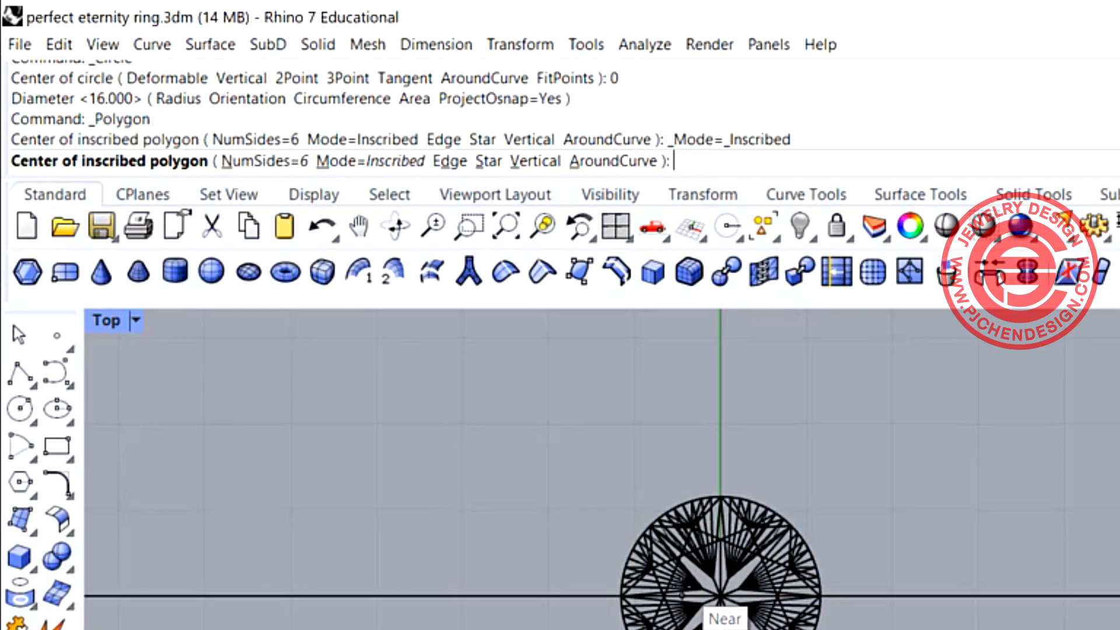
{"action": "type", "text": "0"}
{"action": "key", "text": "Return"}
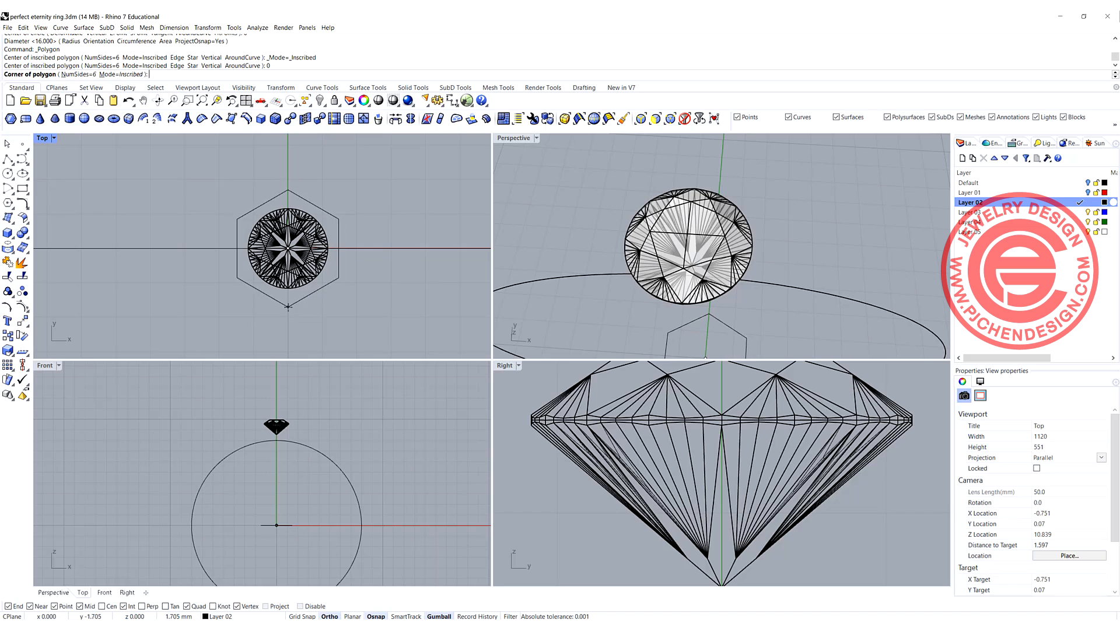
{"action": "left_click", "coordinate": [287, 308], "text": "shift"}
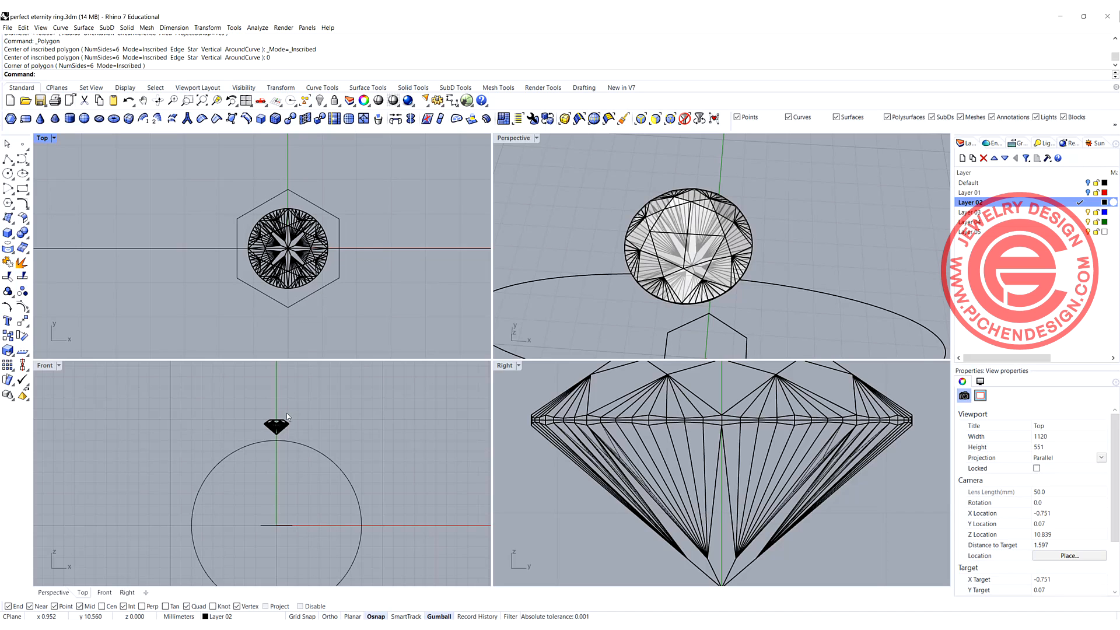
Move the hexagon straight up in the Front view until it sits just below the top of the gem.
{"action": "left_click", "coordinate": [288, 306]}
{"action": "scroll", "coordinate": [274, 475], "scroll_direction": "up", "scroll_amount": 4}
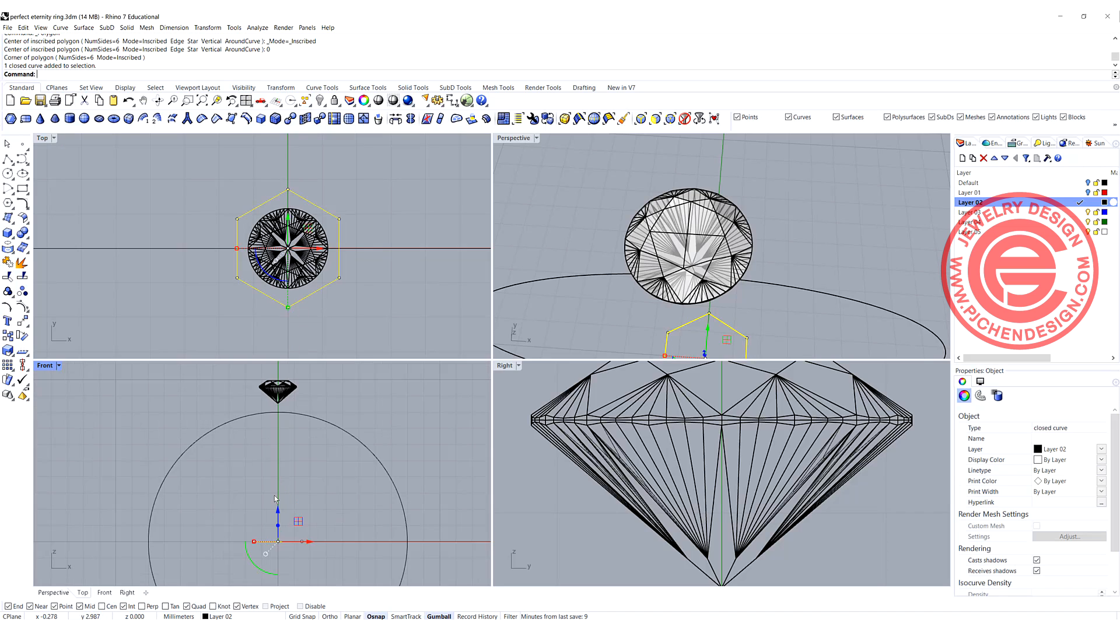
{"action": "left_click_drag", "start_coordinate": [278, 512], "coordinate": [281, 385]}
{"action": "right_click_drag", "start_coordinate": [280, 384], "coordinate": [277, 445]}
{"action": "left_click_drag", "start_coordinate": [277, 445], "coordinate": [277, 414]}
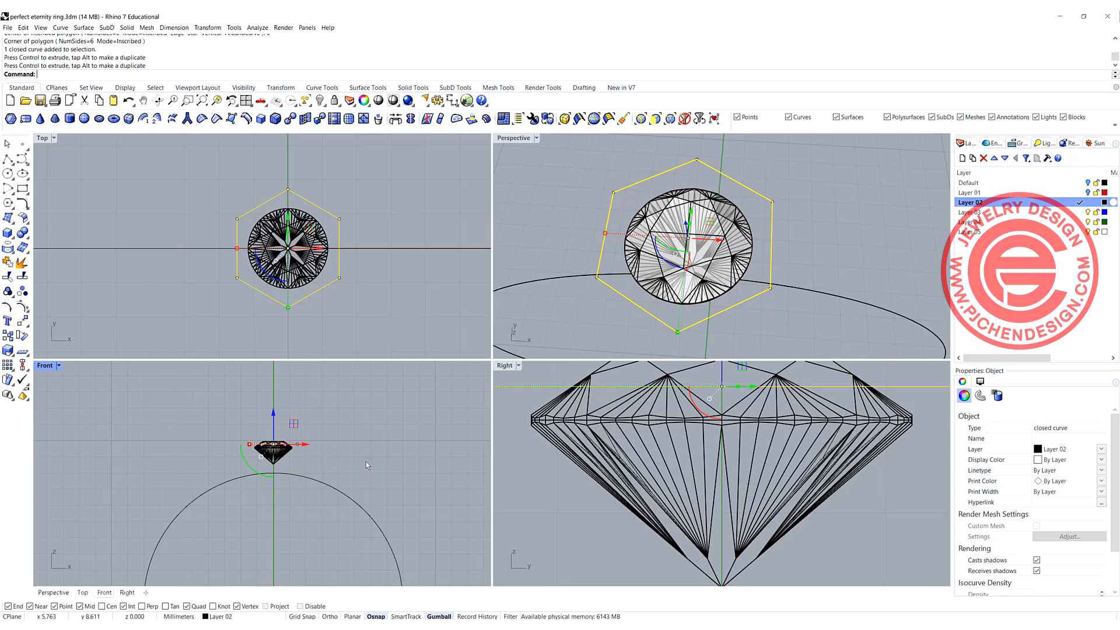
Extrude the hexagon straight down into a solid that encloses the gem's pointed lower part and reaches inside the ring circle.
{"action": "left_click", "coordinate": [127, 28]}
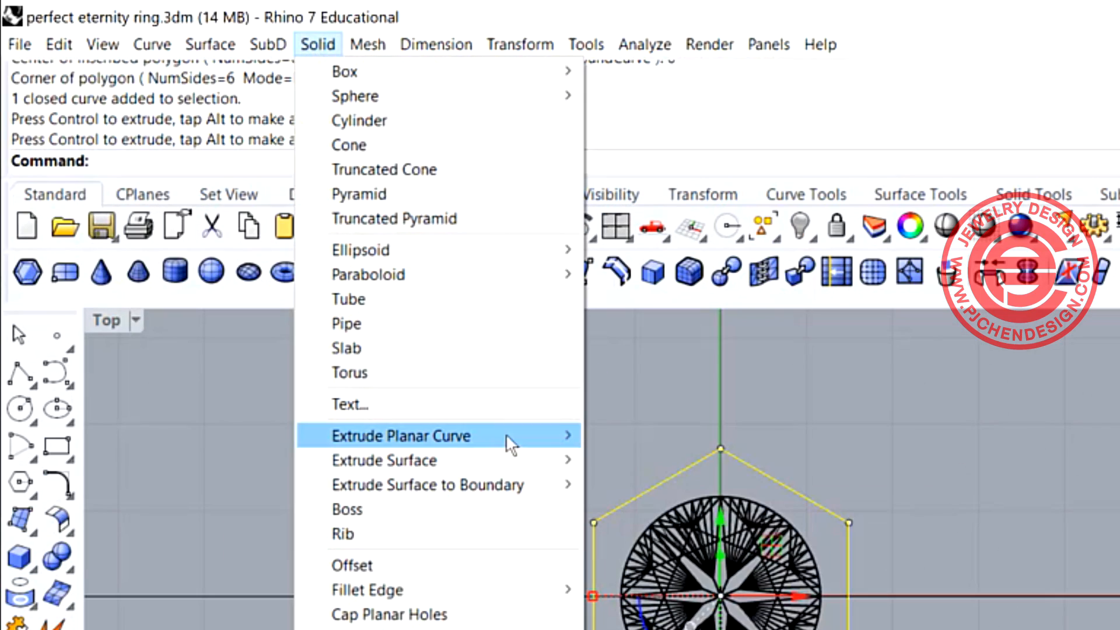
{"action": "mouse_move", "coordinate": [512, 444]}
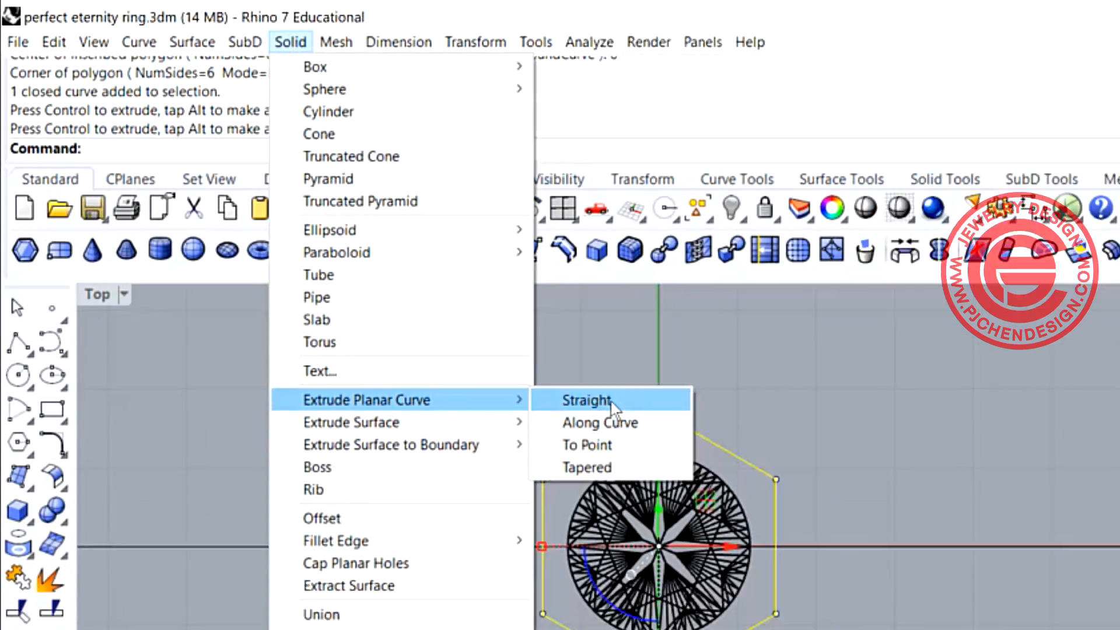
{"action": "left_click", "coordinate": [639, 436]}
{"action": "key", "text": "Return"}
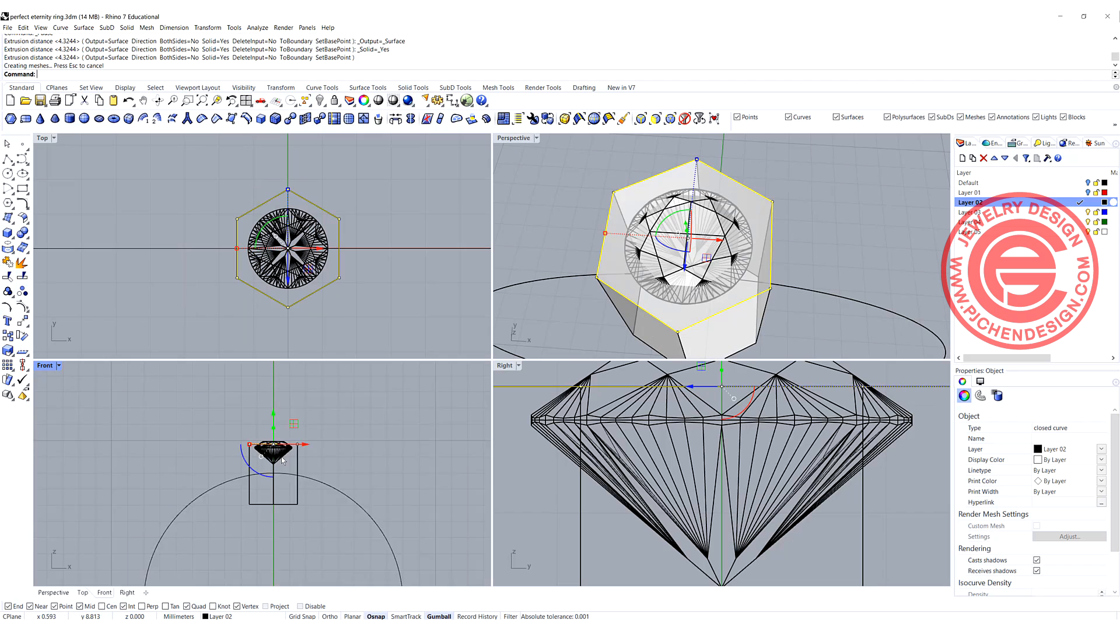
{"action": "scroll", "coordinate": [282, 464], "scroll_direction": "up", "scroll_amount": 2}
{"action": "scroll", "coordinate": [255, 473], "scroll_direction": "down", "scroll_amount": 3}
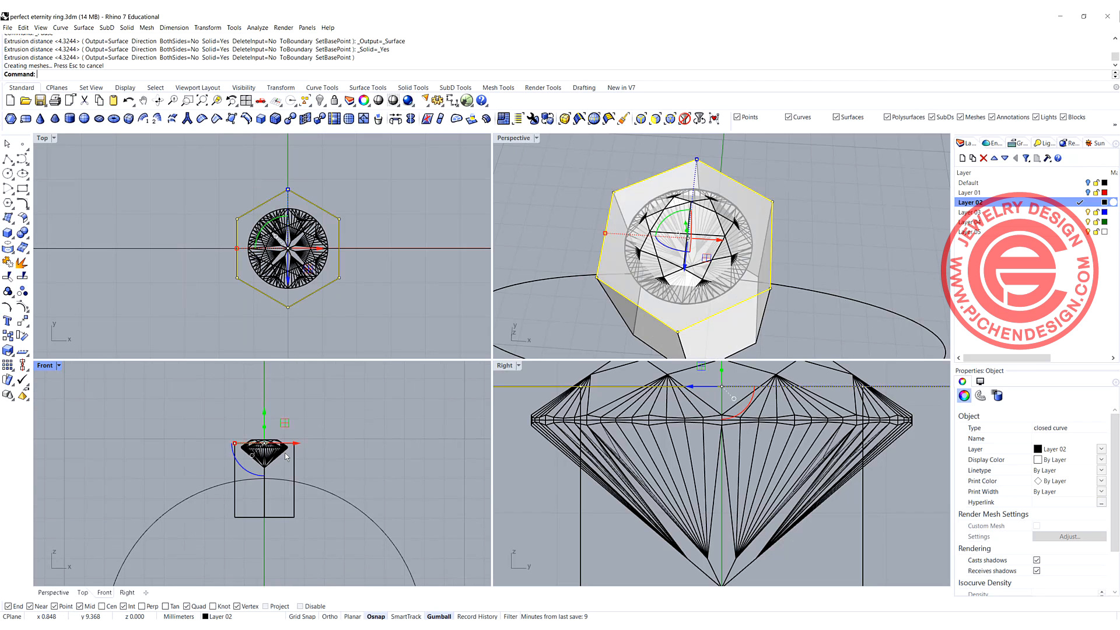
{"action": "left_click", "coordinate": [301, 445]}
{"action": "scroll", "coordinate": [254, 382], "scroll_direction": "down", "scroll_amount": 5}
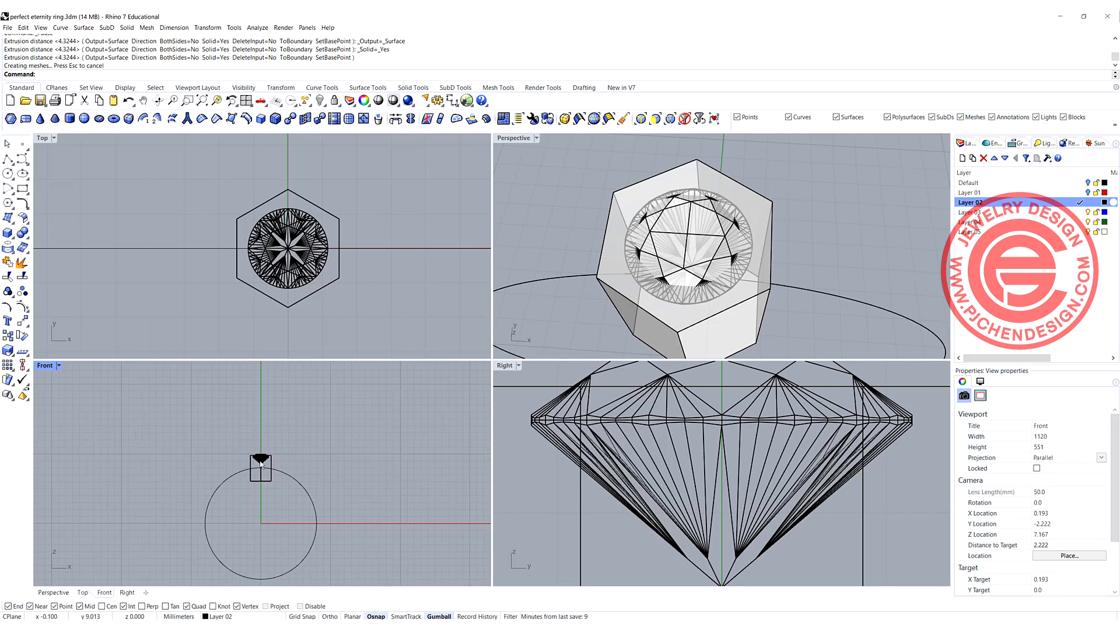
Start a polar array of the gem, hexagon and hexagonal solid around the origin in the Front view, with 18 items over 360 degrees.
{"action": "double_click", "coordinate": [45, 366]}
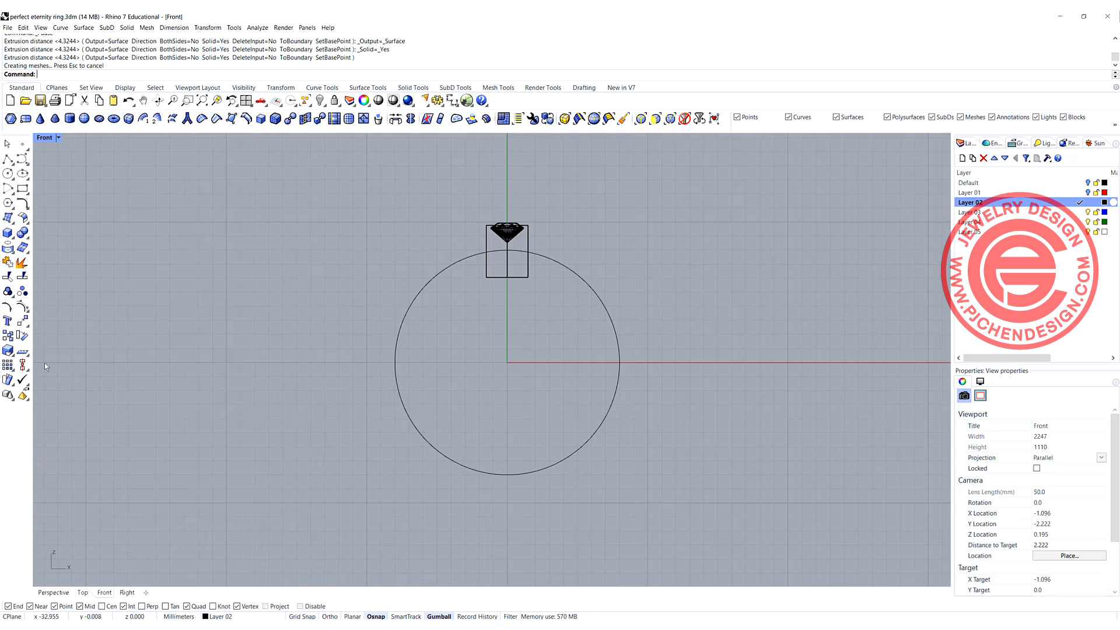
{"action": "scroll", "coordinate": [455, 274], "scroll_direction": "down", "scroll_amount": 1}
{"action": "scroll", "coordinate": [454, 269], "scroll_direction": "up", "scroll_amount": 3}
{"action": "left_click_drag", "start_coordinate": [432, 257], "coordinate": [424, 256]}
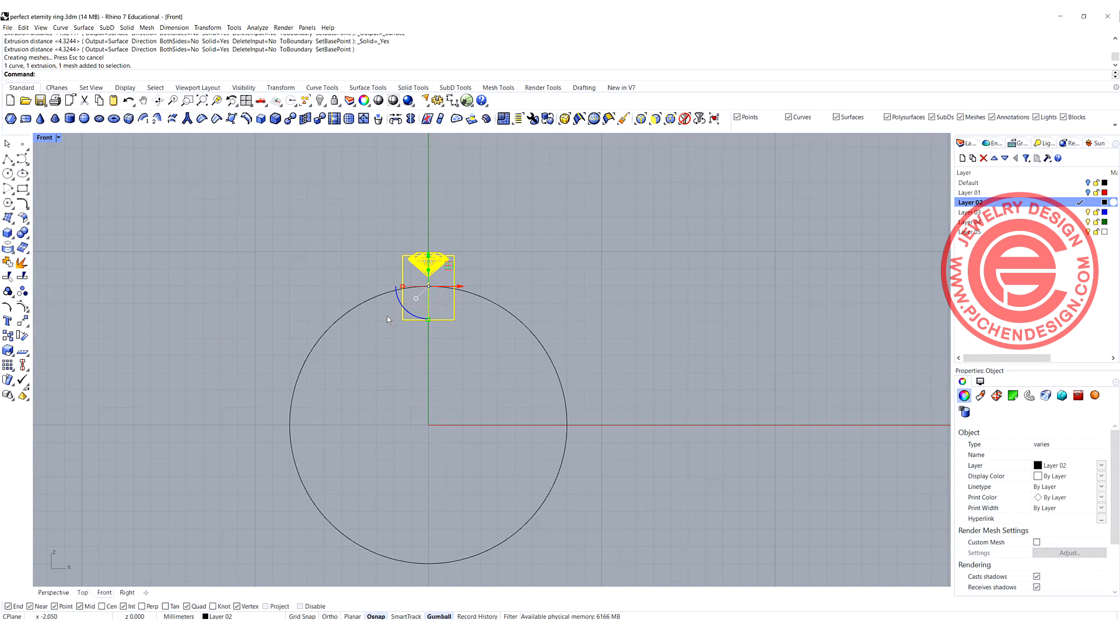
{"action": "right_click_drag", "start_coordinate": [319, 282], "coordinate": [306, 242]}
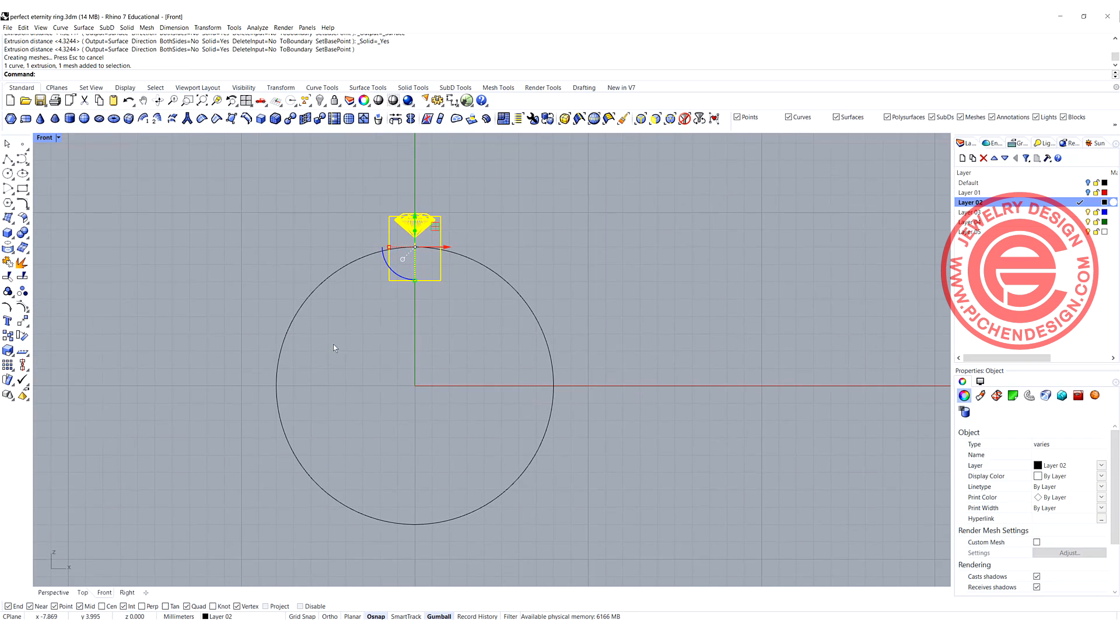
{"action": "left_click", "coordinate": [12, 369]}
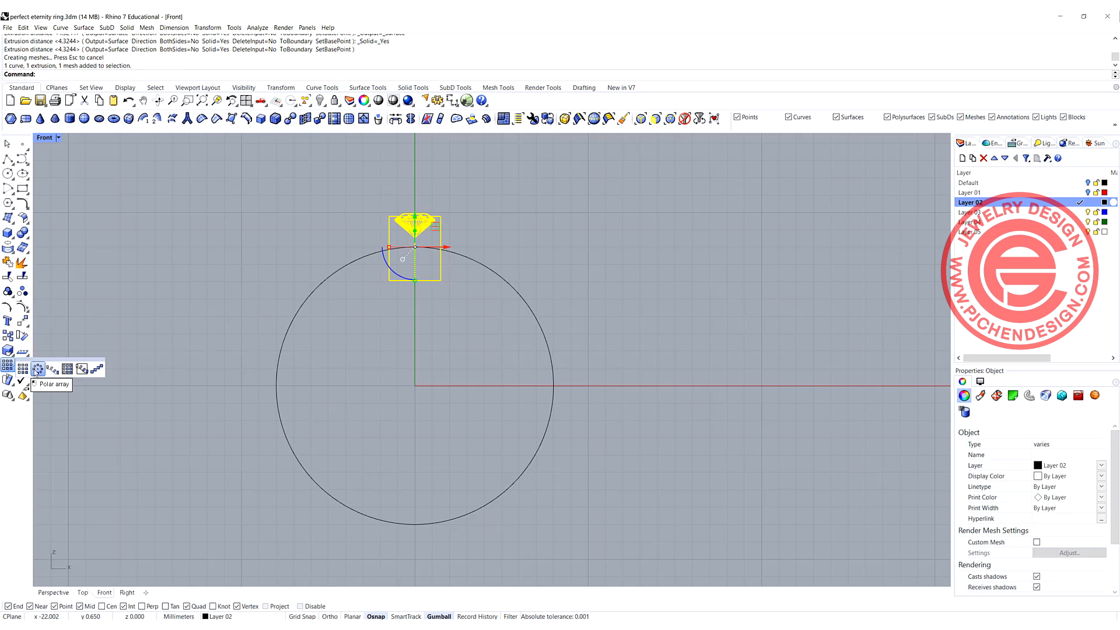
{"action": "left_click", "coordinate": [36, 370]}
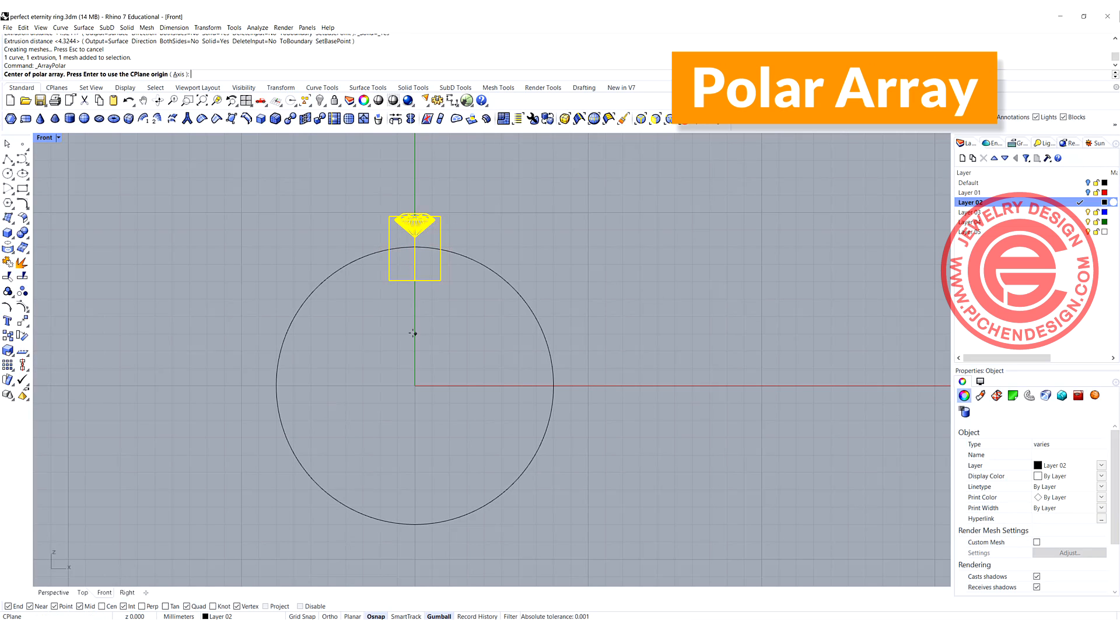
{"action": "type", "text": "0"}
{"action": "key", "text": "Return"}
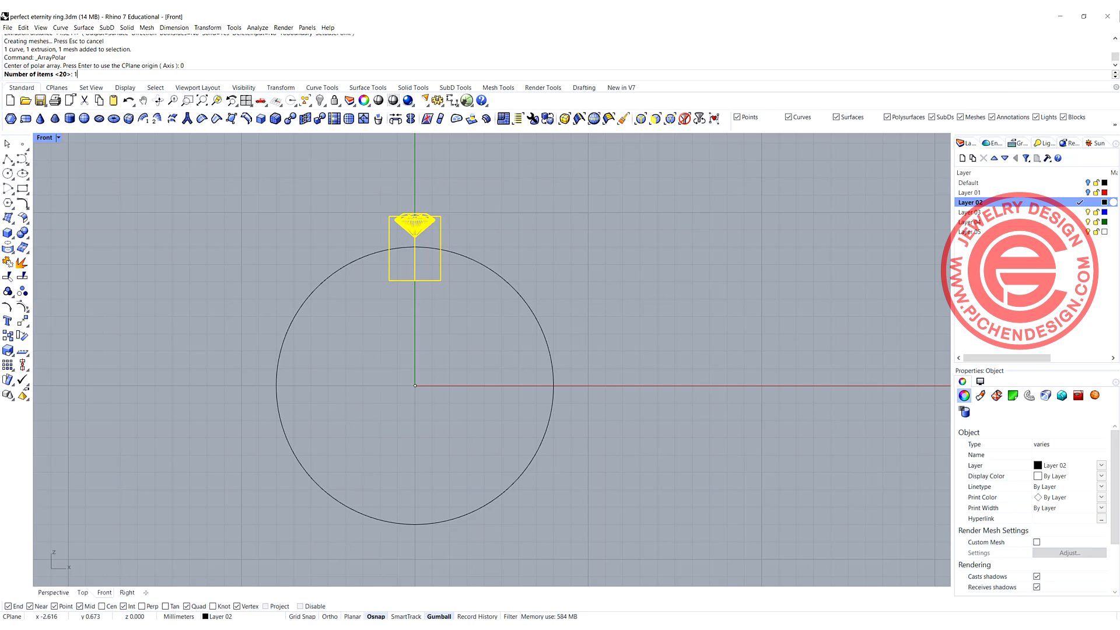
{"action": "type", "text": "18"}
{"action": "key", "text": "Return"}
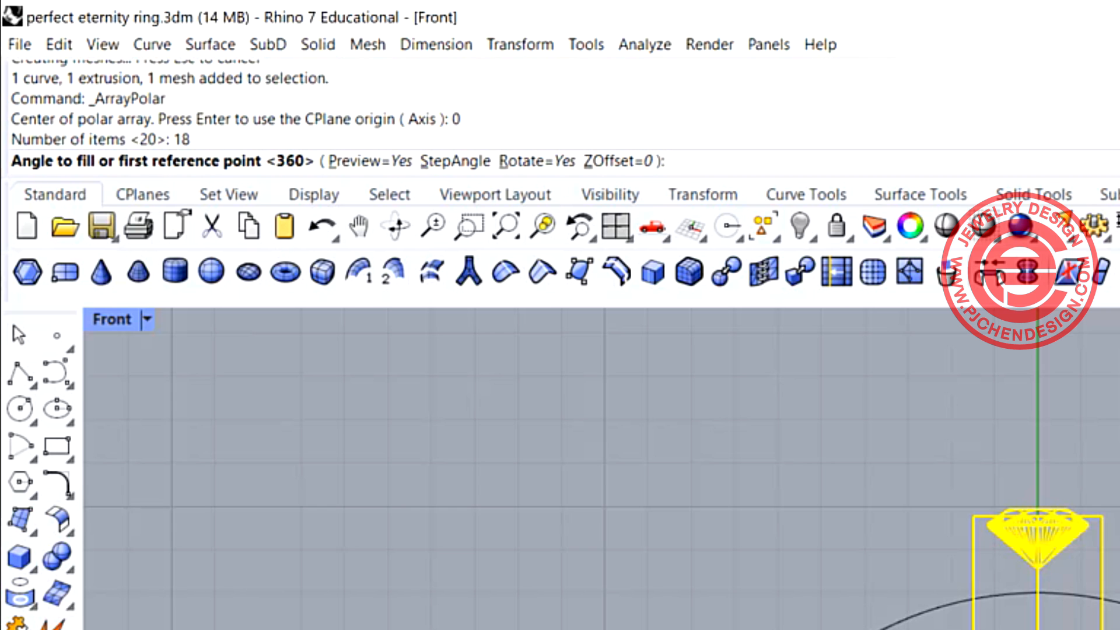
{"action": "key", "text": "Return"}
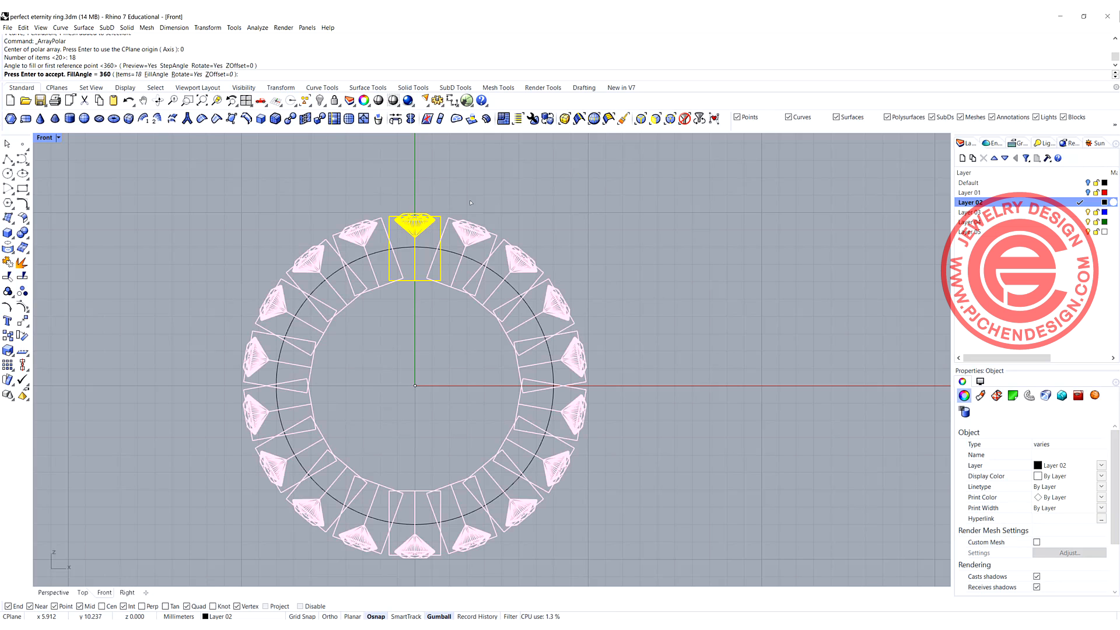
Try item counts of 19 and 20 in the polar array preview and check the spacing between neighbouring settings.
{"action": "scroll", "coordinate": [433, 229], "scroll_direction": "up", "scroll_amount": 8}
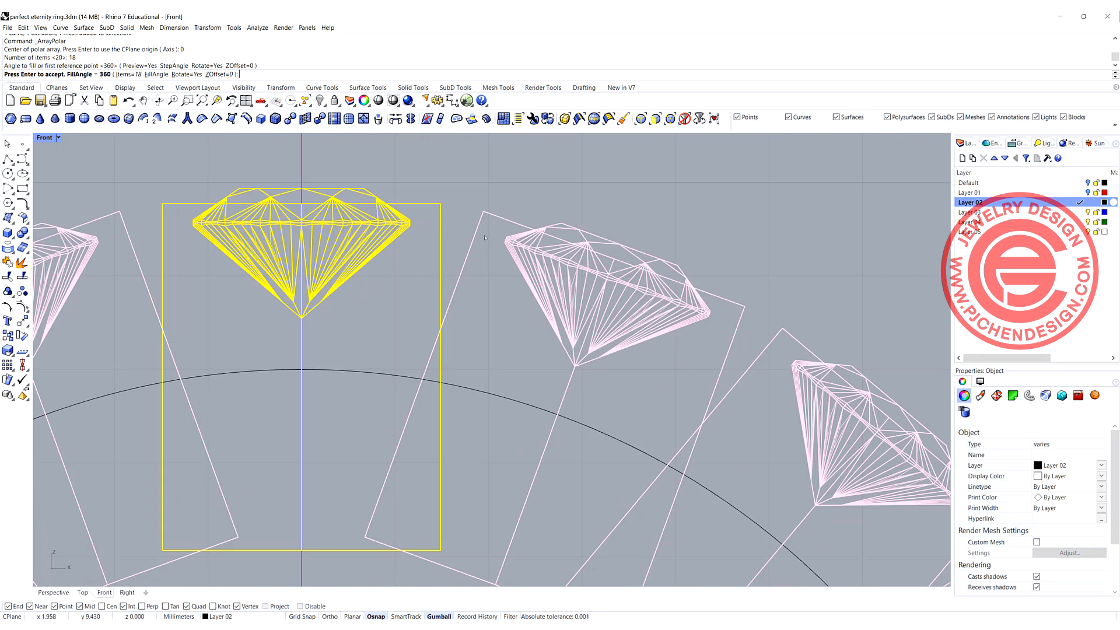
{"action": "scroll", "coordinate": [484, 237], "scroll_direction": "down", "scroll_amount": 6}
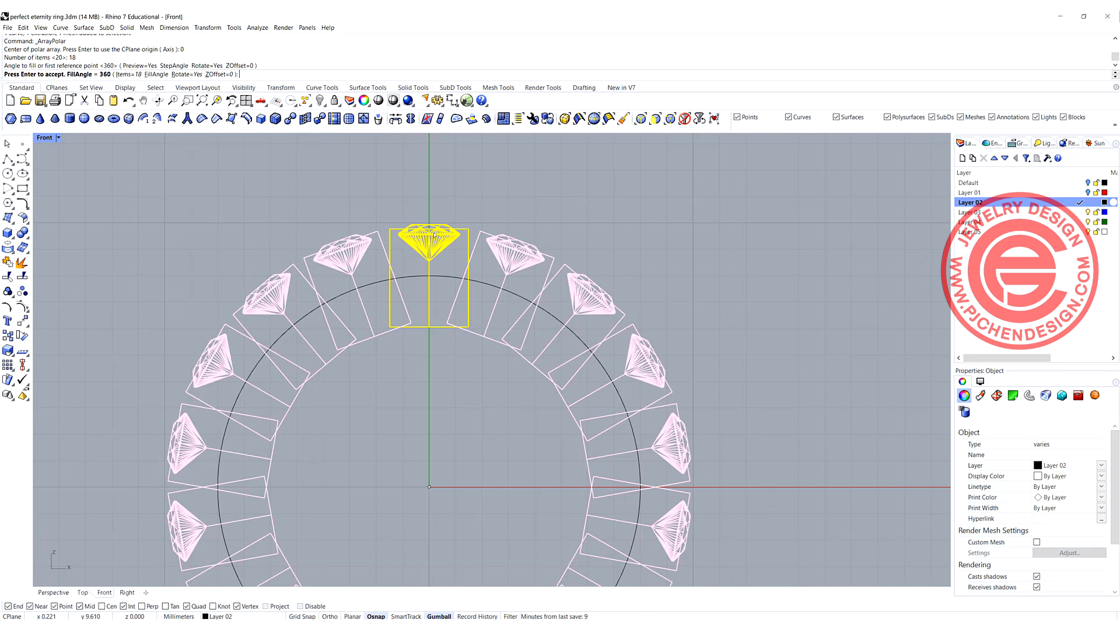
{"action": "left_click", "coordinate": [124, 75]}
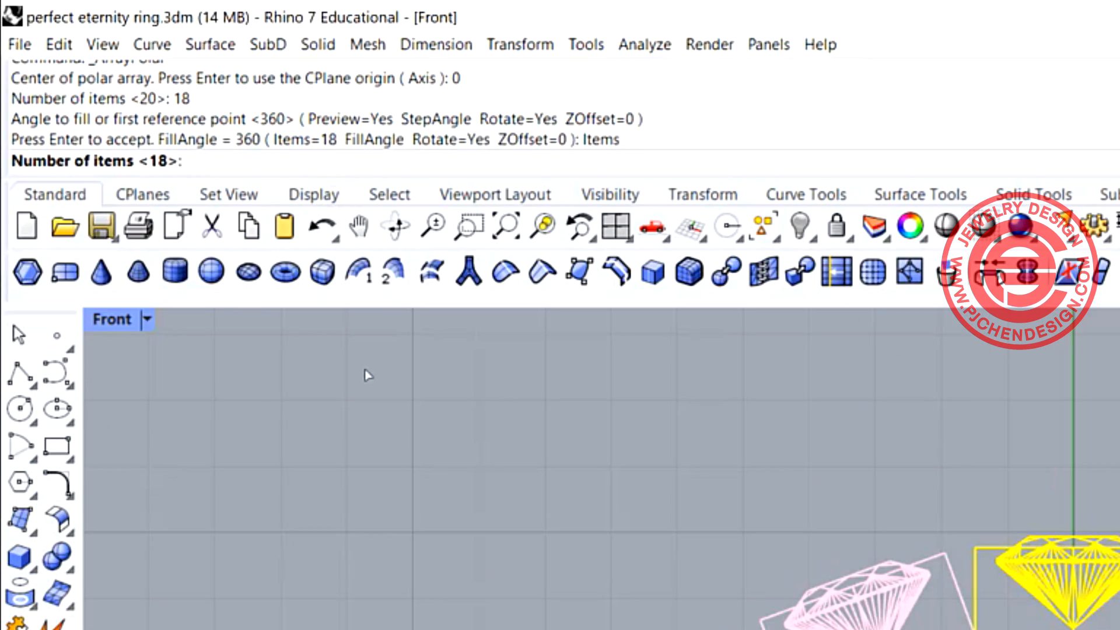
{"action": "type", "text": "19"}
{"action": "key", "text": "Return"}
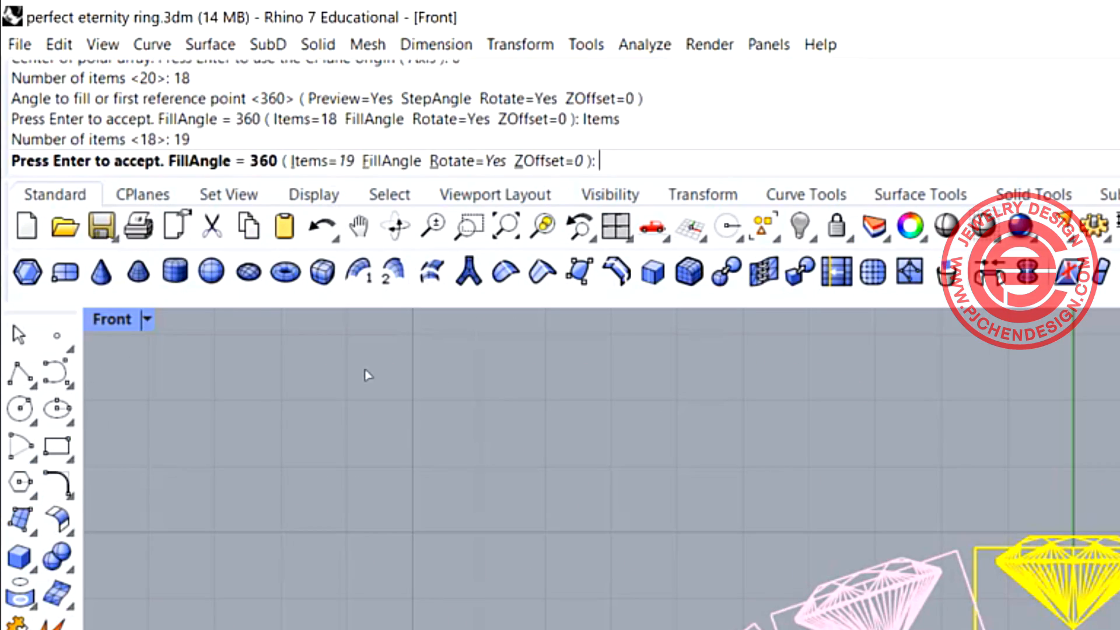
{"action": "scroll", "coordinate": [397, 248], "scroll_direction": "up", "scroll_amount": 2}
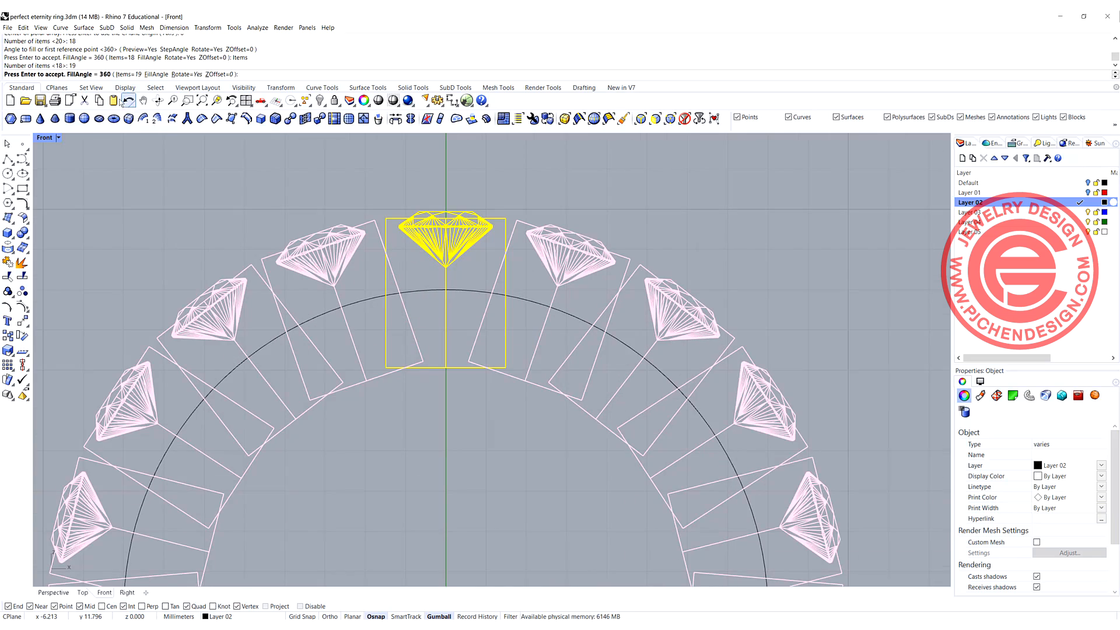
{"action": "left_click", "coordinate": [127, 75]}
{"action": "type", "text": "20"}
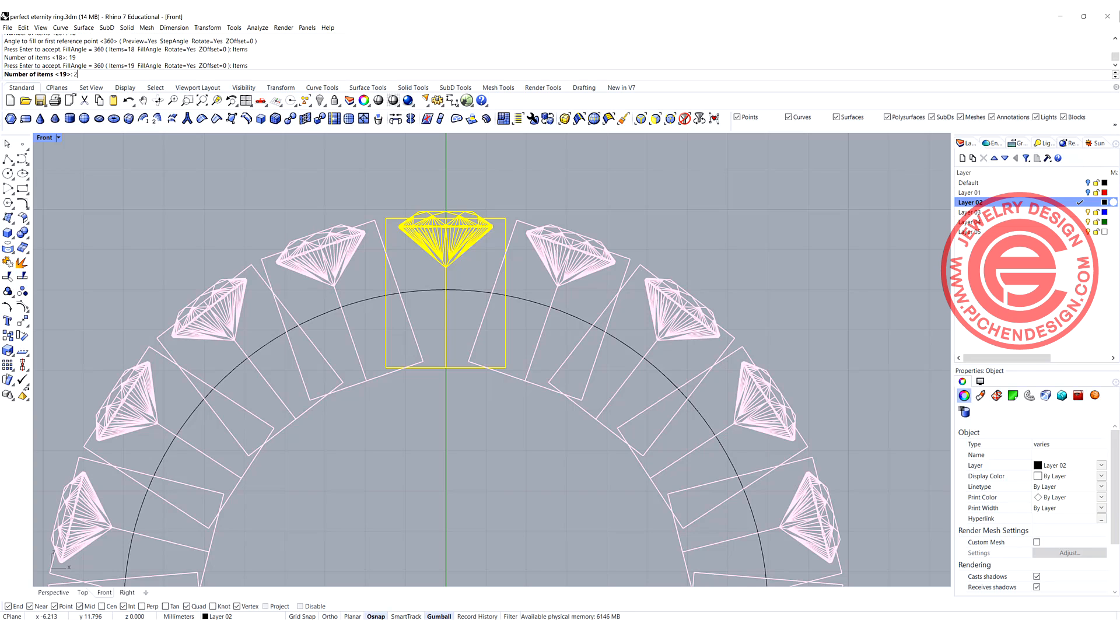
{"action": "key", "text": "Return"}
Set the polar array to 21 items, check the overlap at the settings' upper corners and accept the array.
{"action": "left_click", "coordinate": [128, 74]}
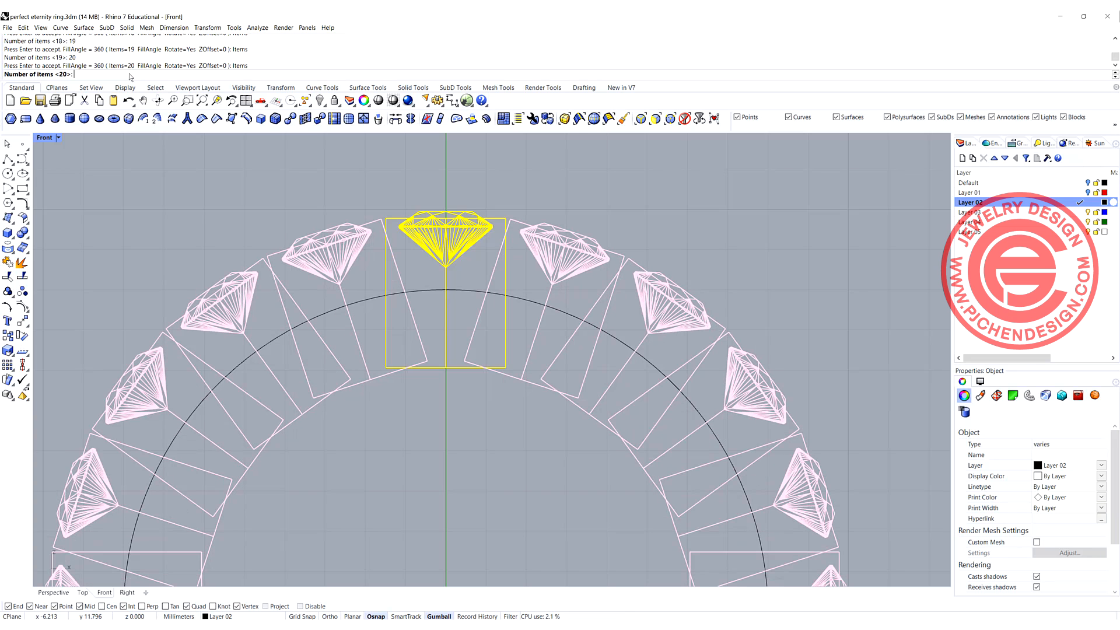
{"action": "key", "text": "Return"}
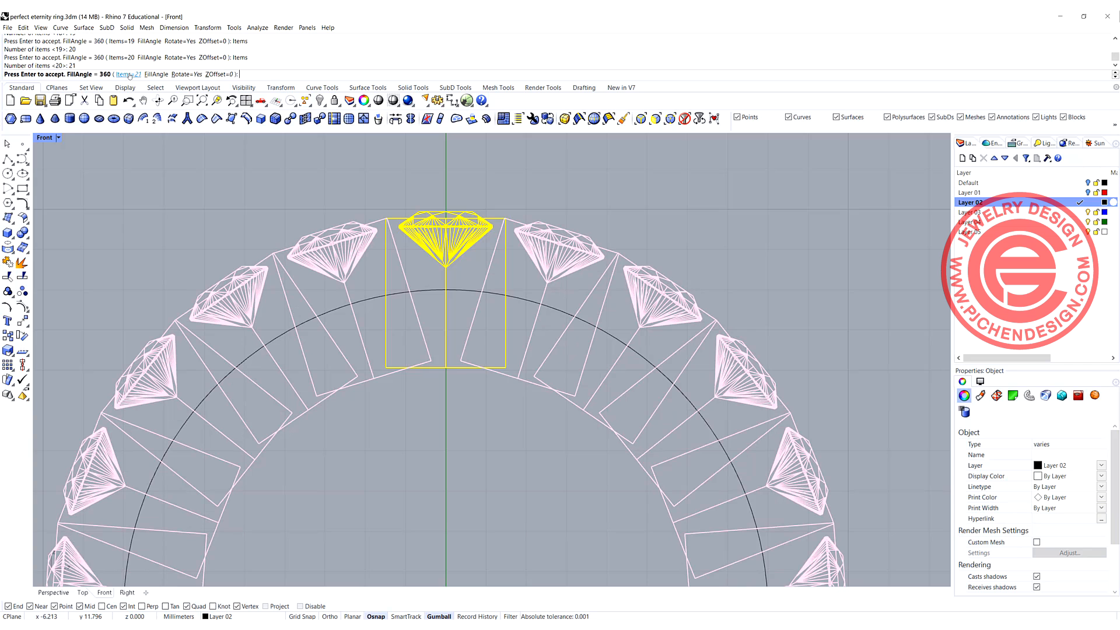
{"action": "scroll", "coordinate": [412, 218], "scroll_direction": "up", "scroll_amount": 10}
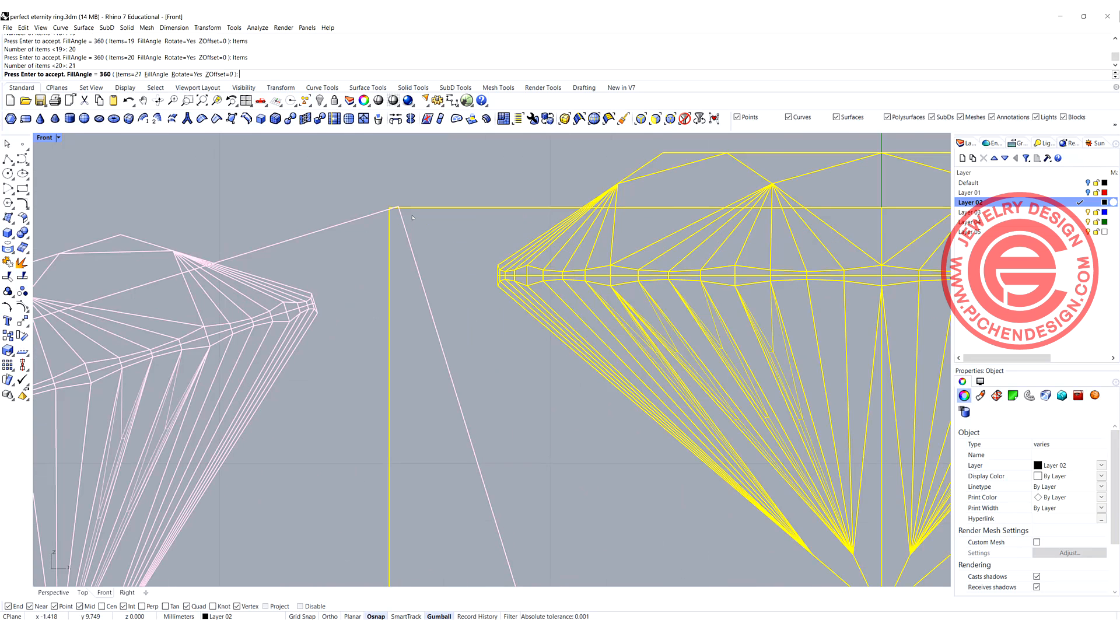
{"action": "scroll", "coordinate": [403, 213], "scroll_direction": "up", "scroll_amount": 5}
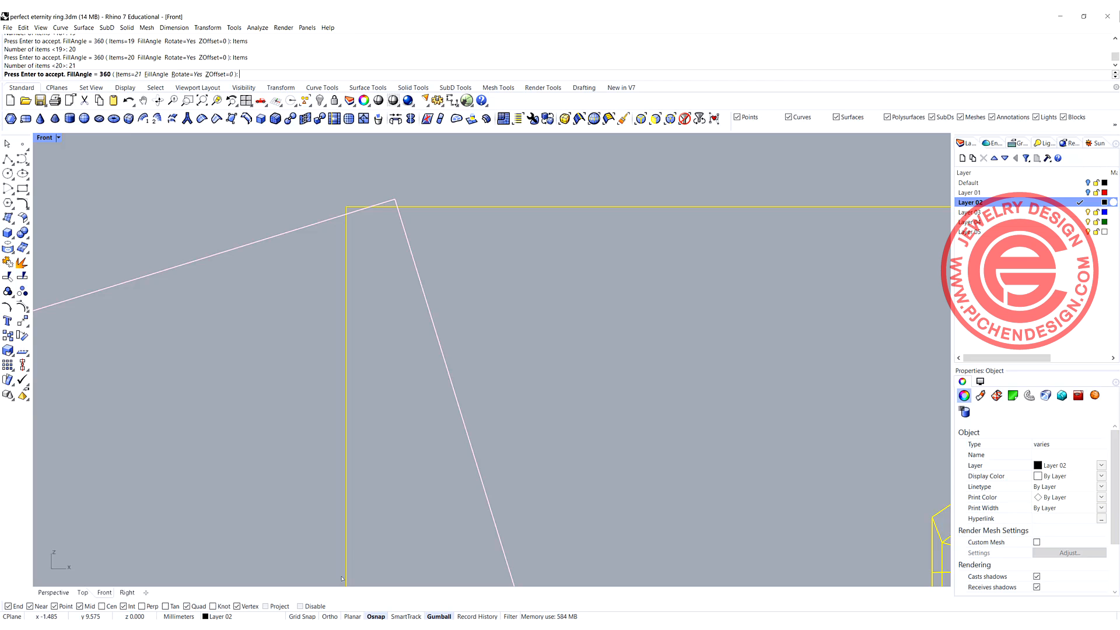
{"action": "key", "text": "Return"}
{"action": "scroll", "coordinate": [450, 354], "scroll_direction": "down", "scroll_amount": 4}
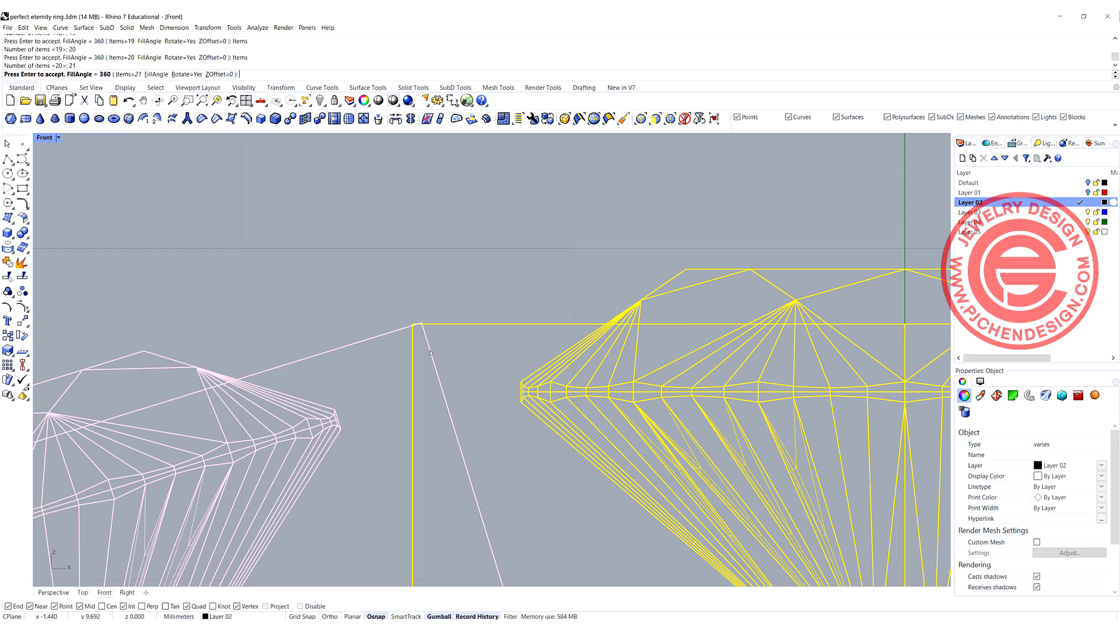
{"action": "left_click", "coordinate": [444, 354]}
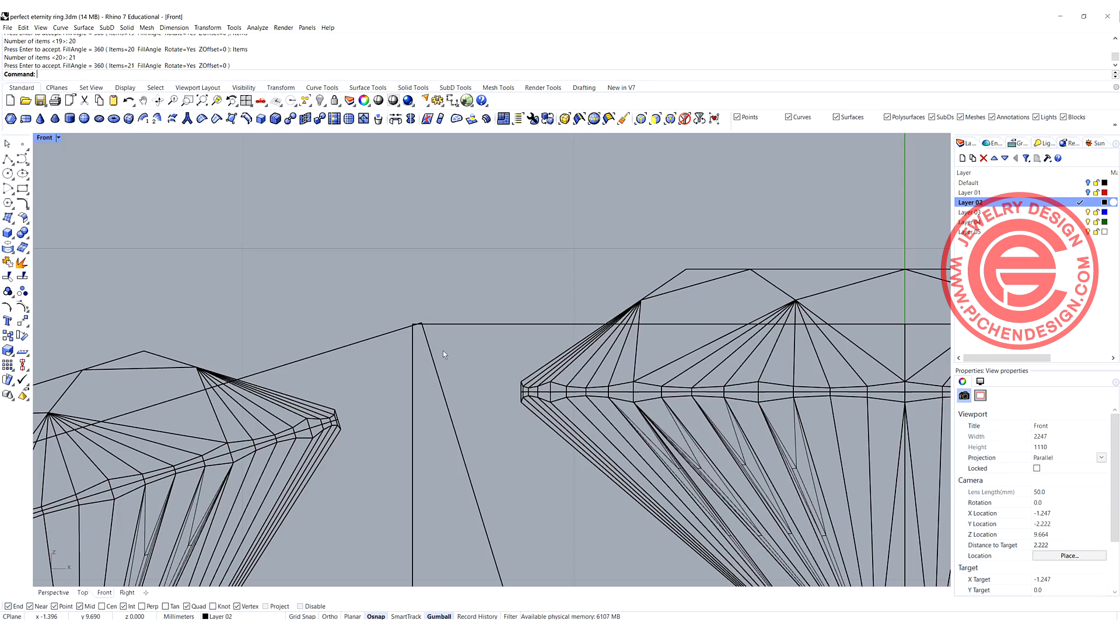
Examine the joints between adjacent hexagonal settings along the ring in the Perspective view.
{"action": "double_click", "coordinate": [47, 140]}
{"action": "left_click", "coordinate": [512, 284]}
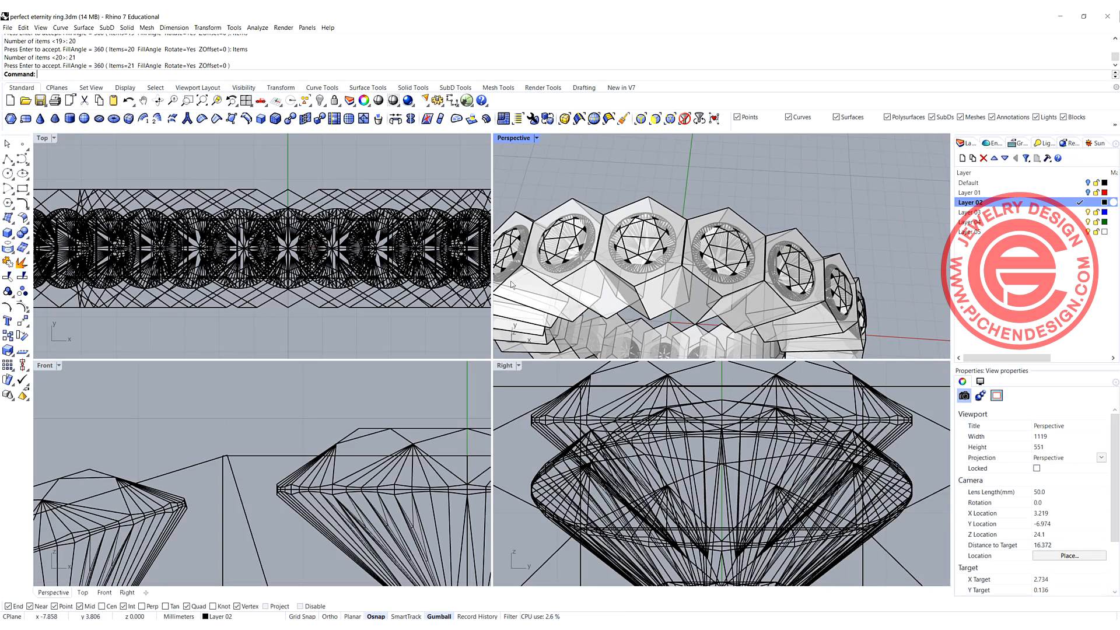
{"action": "double_click", "coordinate": [514, 138]}
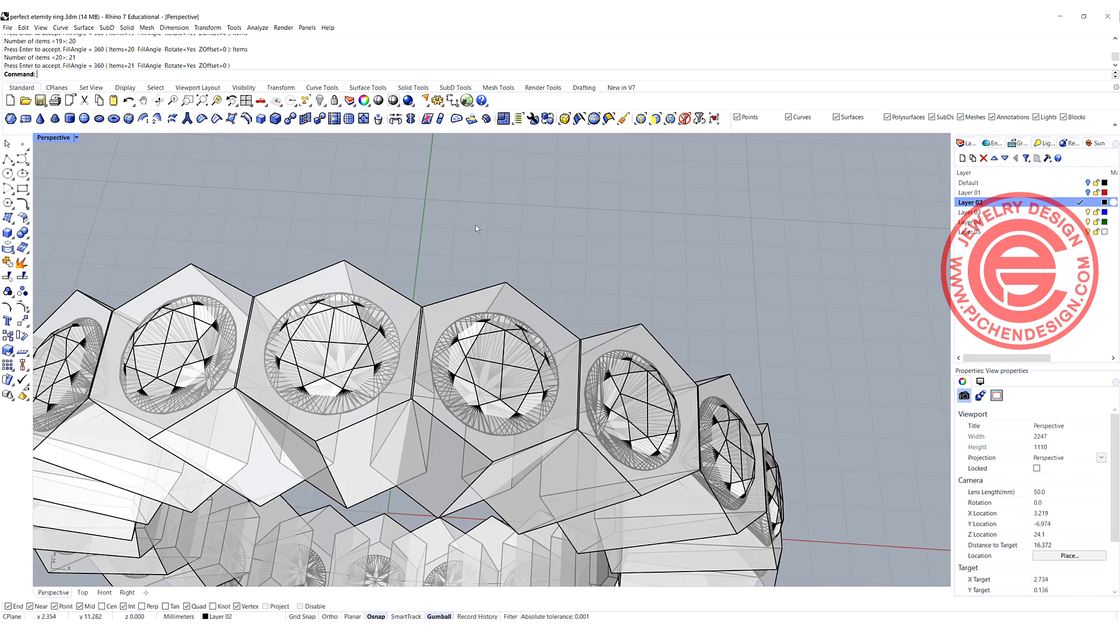
{"action": "scroll", "coordinate": [406, 345], "scroll_direction": "up", "scroll_amount": 8}
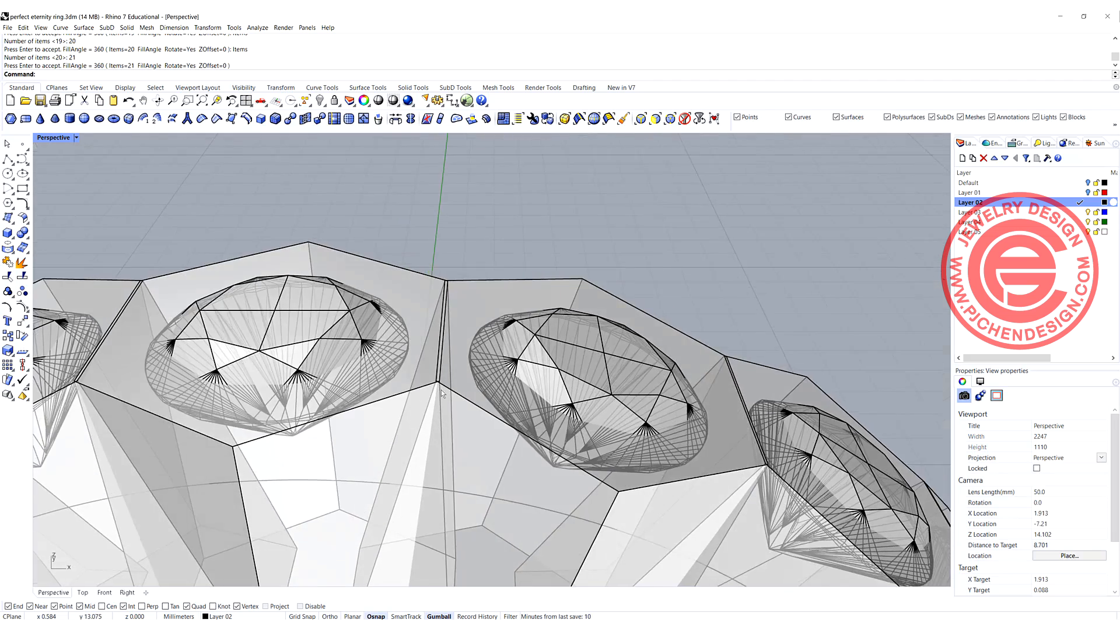
{"action": "scroll", "coordinate": [441, 390], "scroll_direction": "up", "scroll_amount": 10}
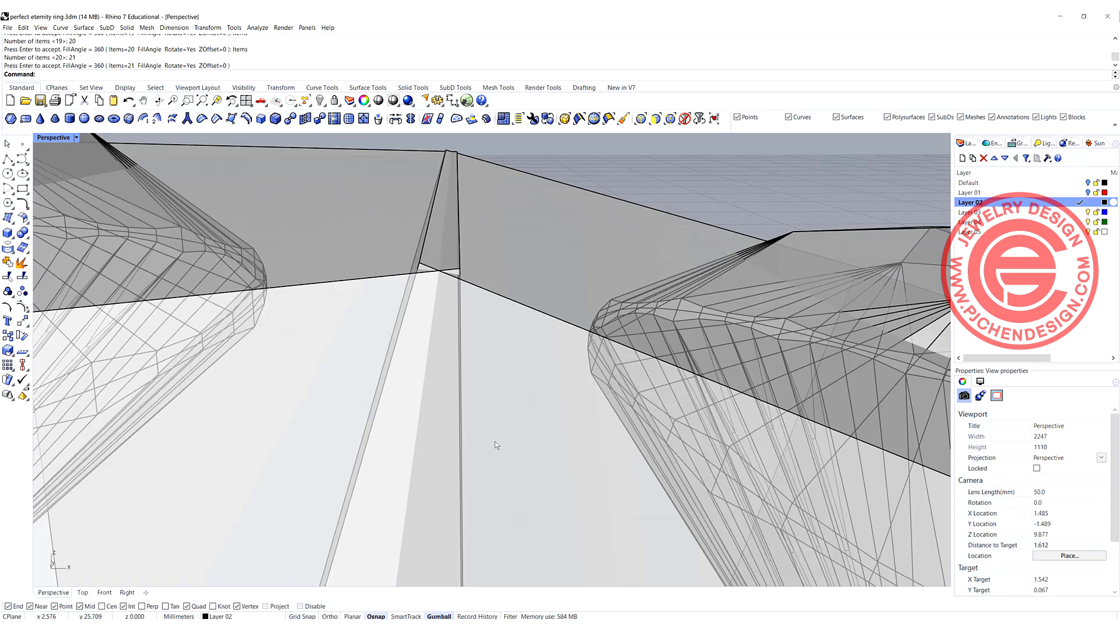
{"action": "scroll", "coordinate": [495, 441], "scroll_direction": "down", "scroll_amount": 5}
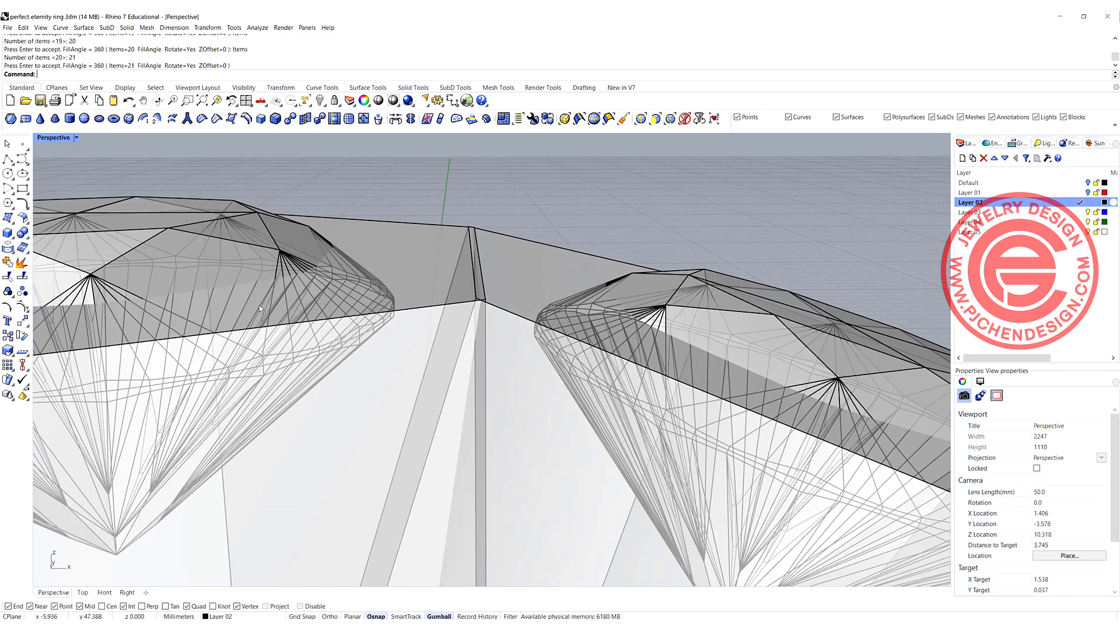
{"action": "scroll", "coordinate": [407, 308], "scroll_direction": "down", "scroll_amount": 12}
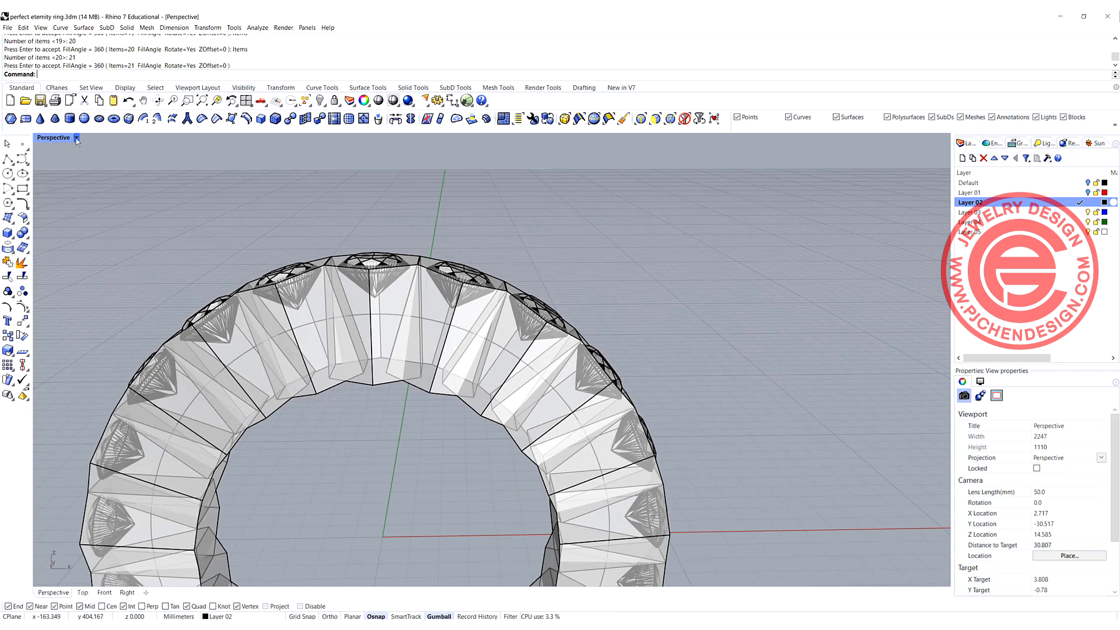
Set the Perspective view's display mode to Rendered and examine the whole ring from the side, front and above.
{"action": "left_click", "coordinate": [76, 138]}
{"action": "left_click", "coordinate": [88, 228]}
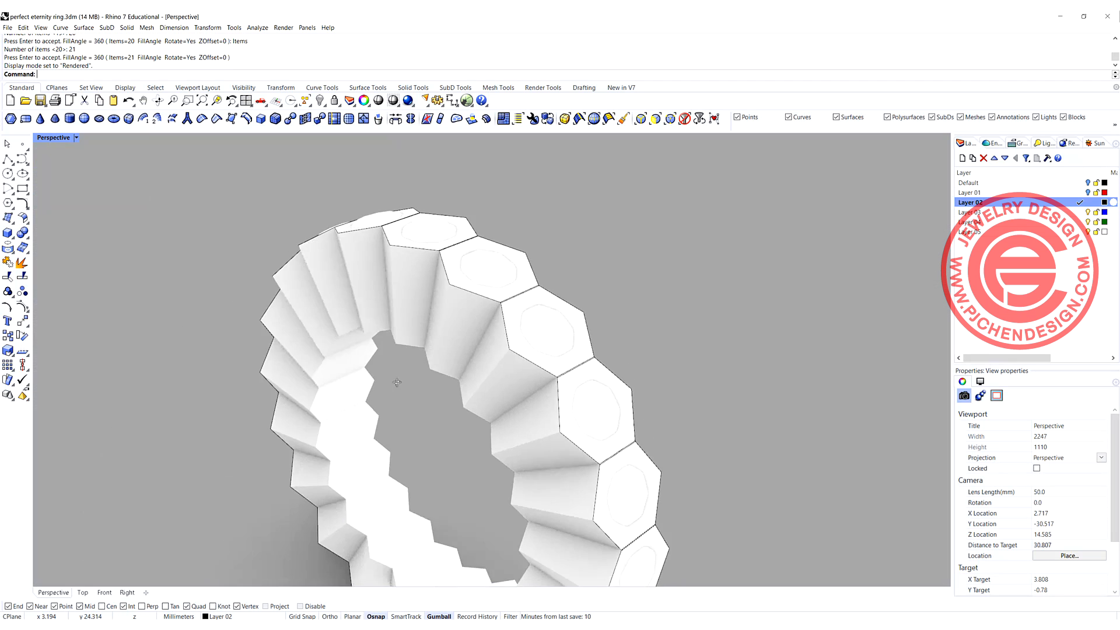
{"action": "right_click_drag", "start_coordinate": [396, 382], "coordinate": [577, 306]}
{"action": "scroll", "coordinate": [576, 306], "scroll_direction": "down", "scroll_amount": 6}
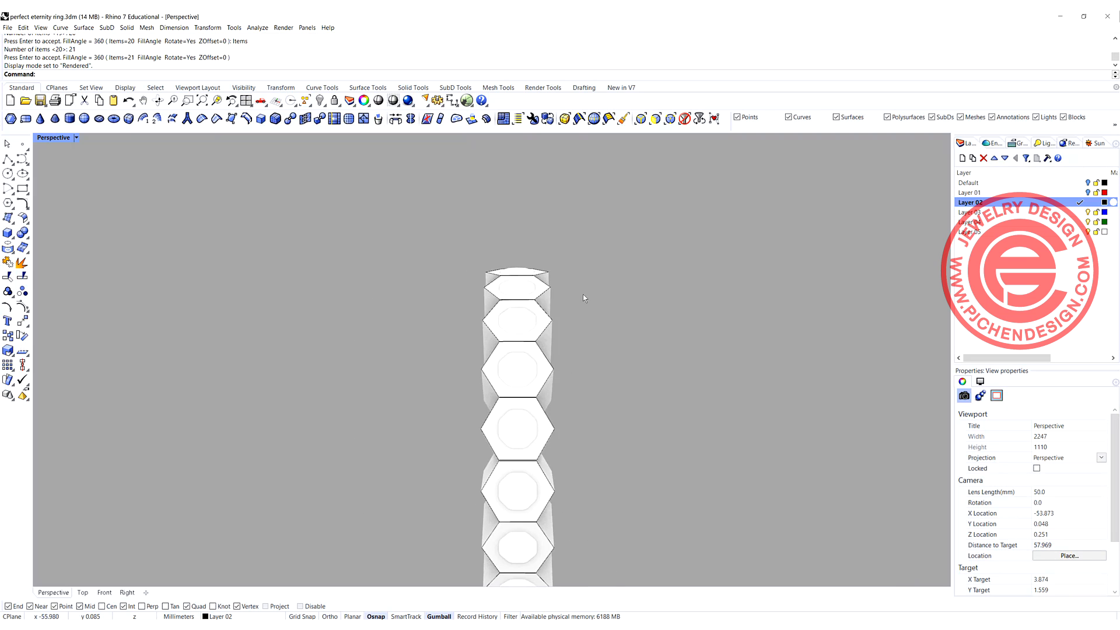
{"action": "scroll", "coordinate": [584, 268], "scroll_direction": "down", "scroll_amount": 8}
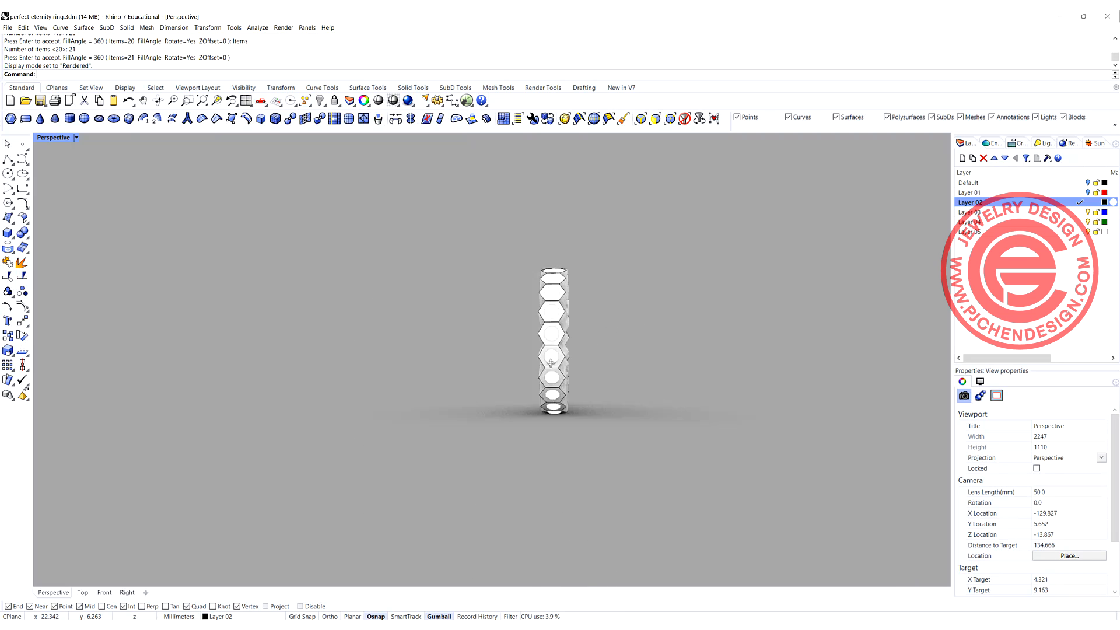
{"action": "right_click_drag", "start_coordinate": [583, 269], "coordinate": [257, 373]}
{"action": "scroll", "coordinate": [367, 345], "scroll_direction": "up", "scroll_amount": 2}
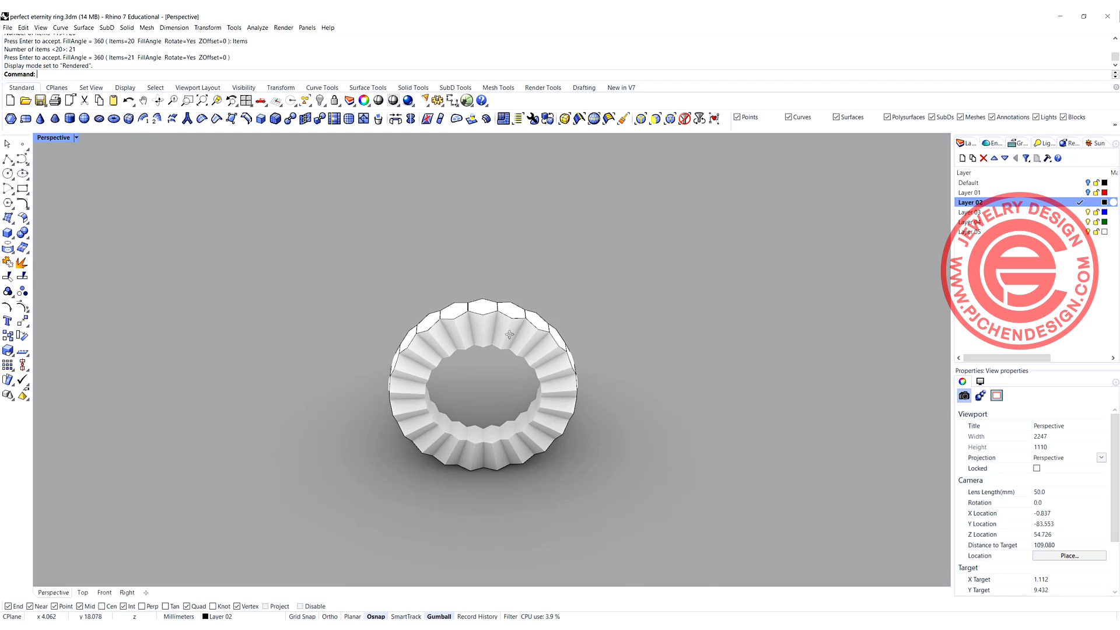
{"action": "scroll", "coordinate": [509, 334], "scroll_direction": "up", "scroll_amount": 8}
{"action": "right_click_drag", "start_coordinate": [469, 375], "coordinate": [448, 349]}
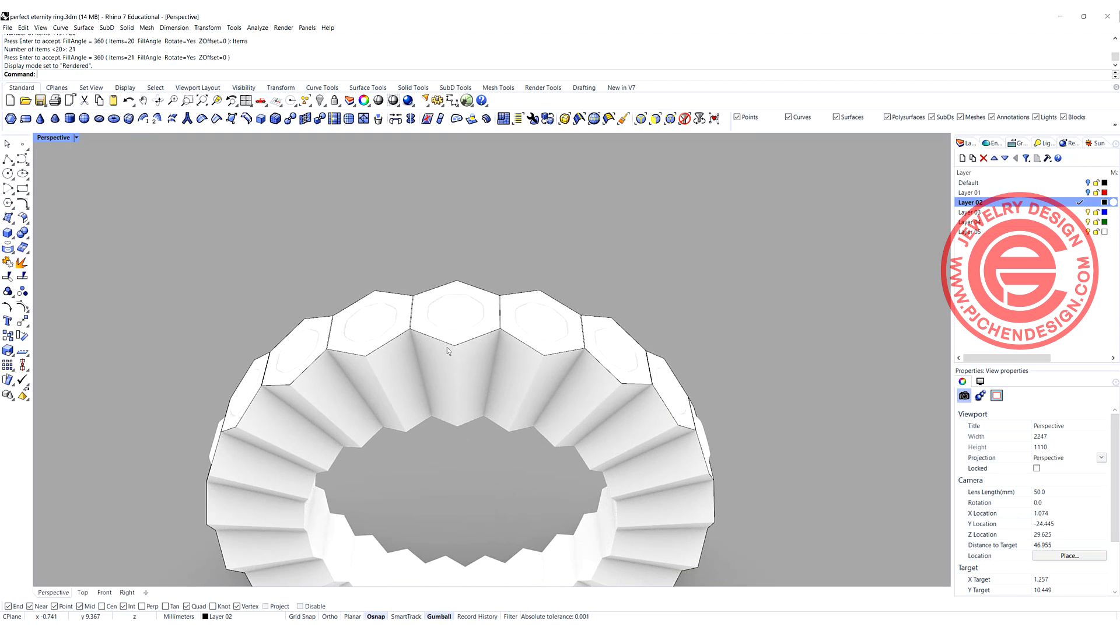
Undo the polar array of the gem and setting as well as the extrusion of the hexagon into a solid.
{"action": "double_click", "coordinate": [51, 139]}
{"action": "scroll", "coordinate": [279, 479], "scroll_direction": "down", "scroll_amount": 4}
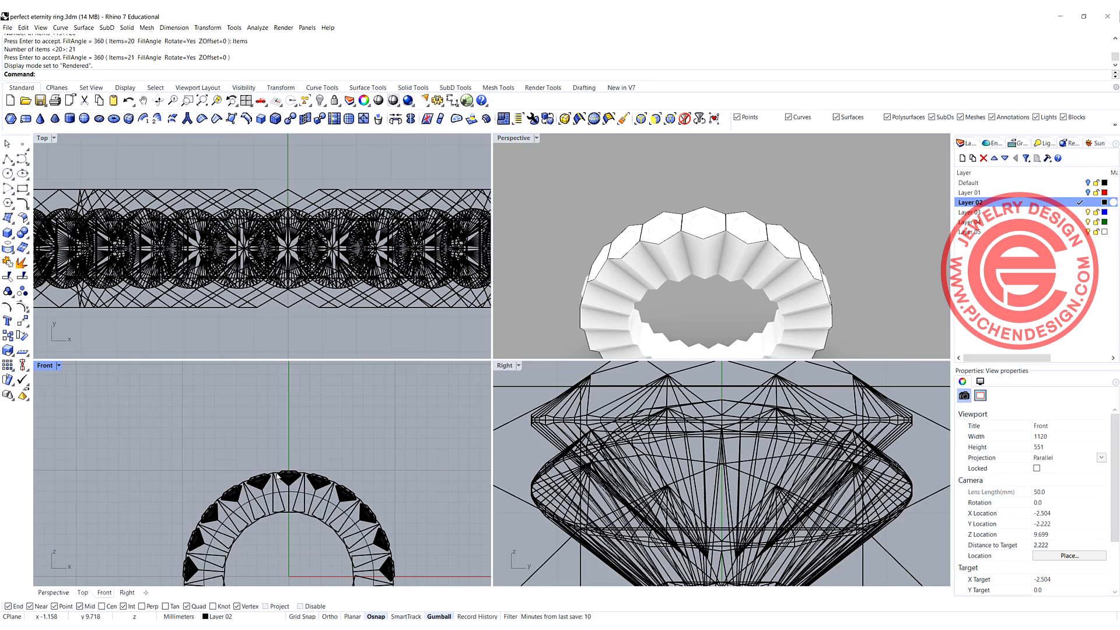
{"action": "key", "text": "ctrl+z"}
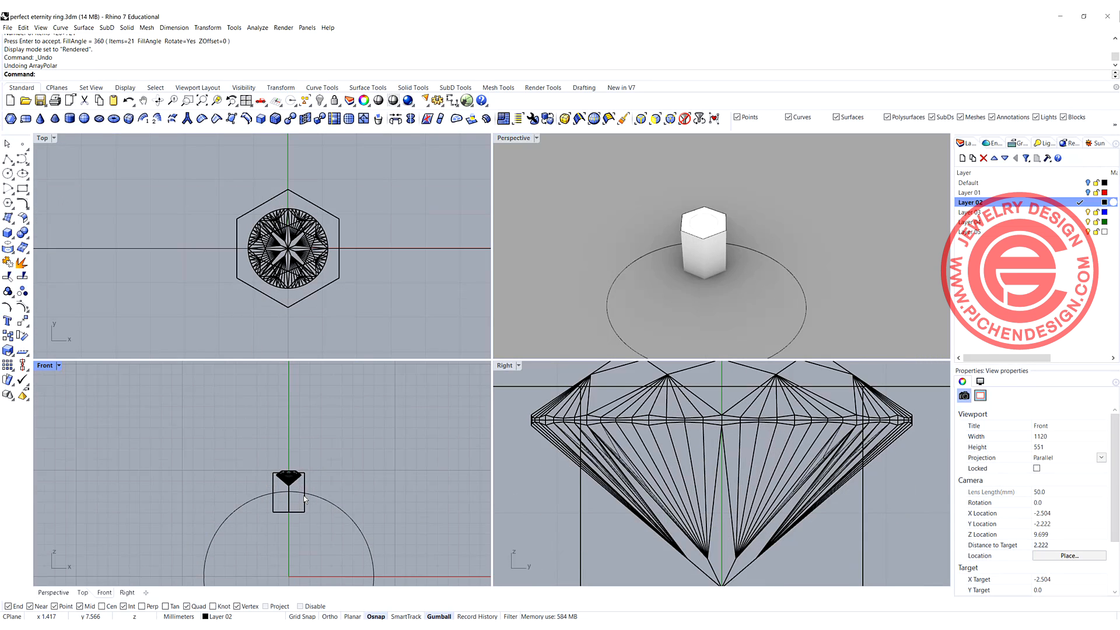
{"action": "key", "text": "ctrl+z"}
{"action": "scroll", "coordinate": [313, 482], "scroll_direction": "up", "scroll_amount": 3}
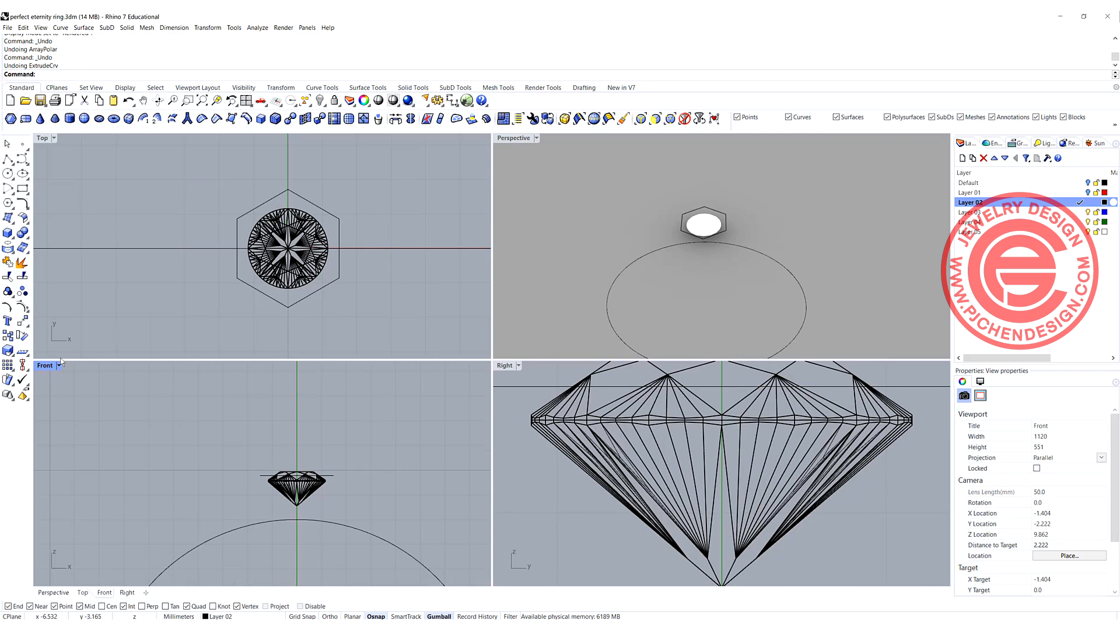
{"action": "double_click", "coordinate": [41, 365]}
{"action": "right_click_drag", "start_coordinate": [496, 376], "coordinate": [427, 327]}
{"action": "scroll", "coordinate": [488, 326], "scroll_direction": "up", "scroll_amount": 6}
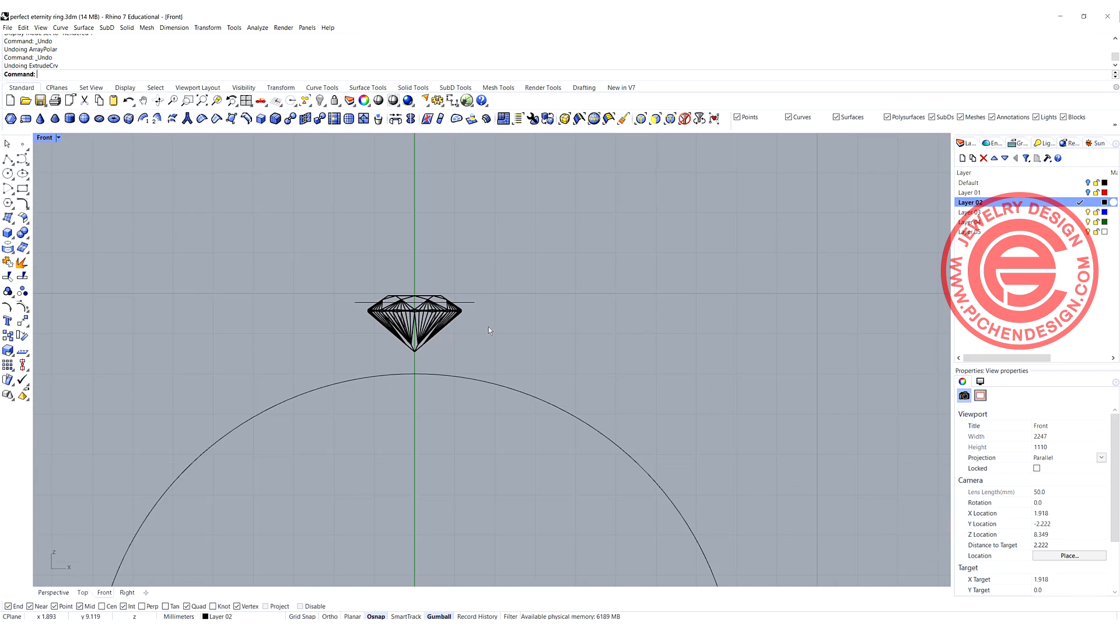
Check the distance between the gem's pointed tip and the ring circle, and lower the gem slightly towards the circle.
{"action": "left_click", "coordinate": [457, 316]}
{"action": "scroll", "coordinate": [417, 351], "scroll_direction": "up", "scroll_amount": 5}
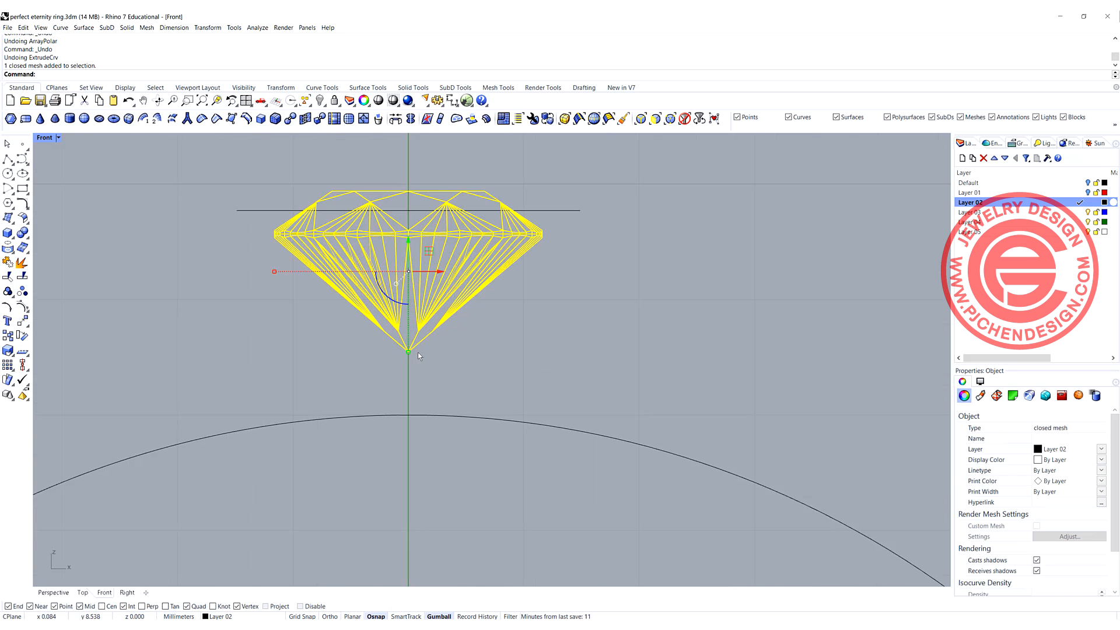
{"action": "left_click", "coordinate": [420, 349]}
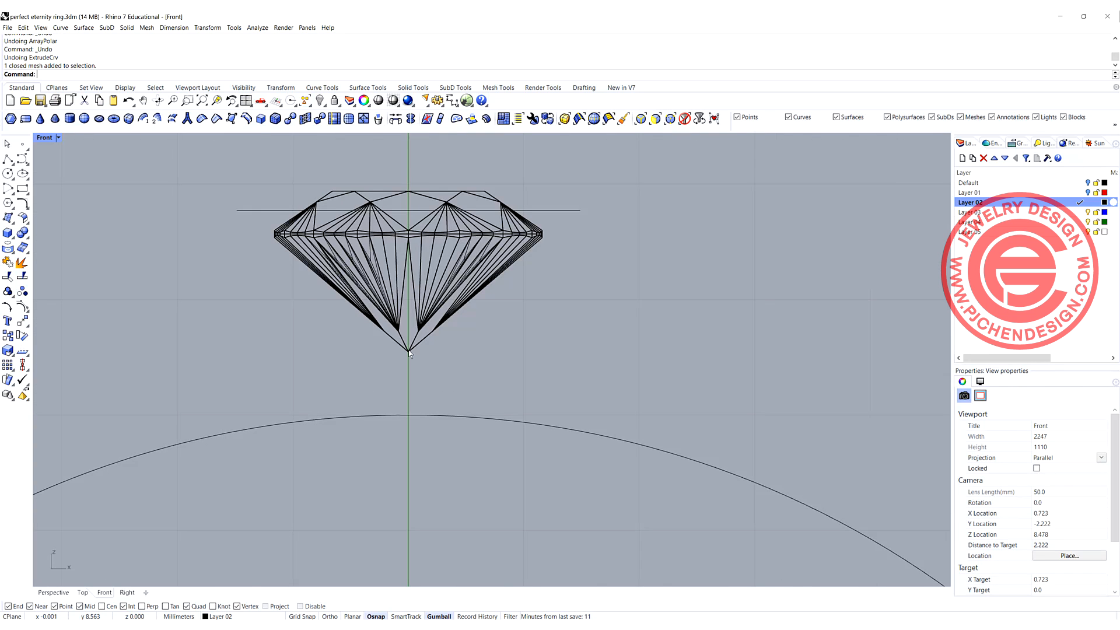
{"action": "left_click", "coordinate": [408, 350]}
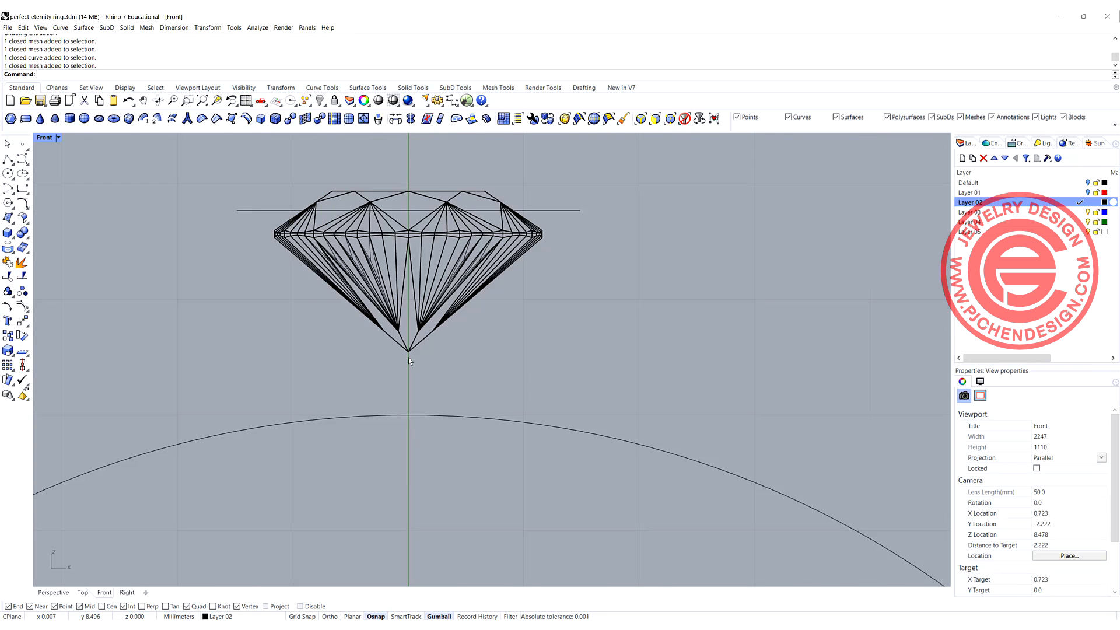
{"action": "left_click", "coordinate": [408, 352]}
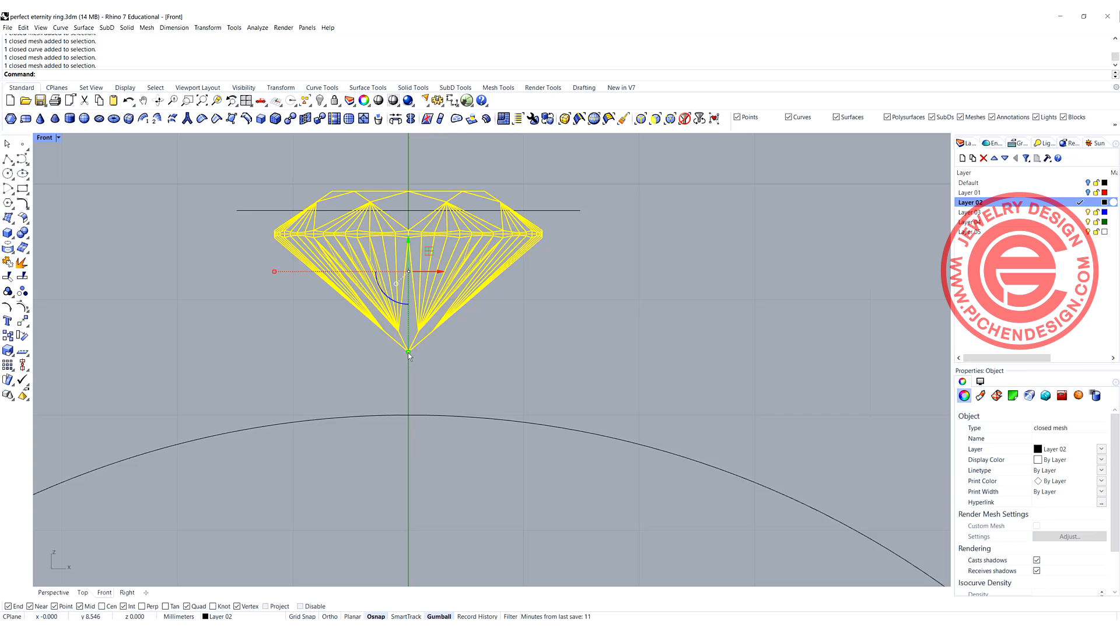
{"action": "left_click", "coordinate": [408, 415]}
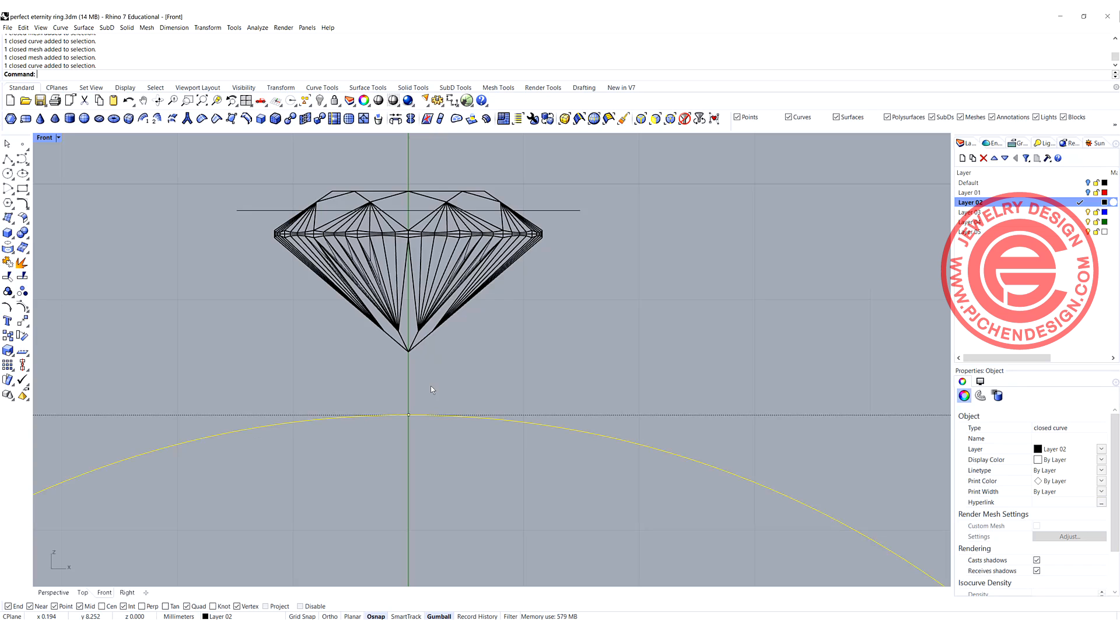
{"action": "scroll", "coordinate": [424, 374], "scroll_direction": "down", "scroll_amount": 3}
{"action": "left_click", "coordinate": [415, 299]}
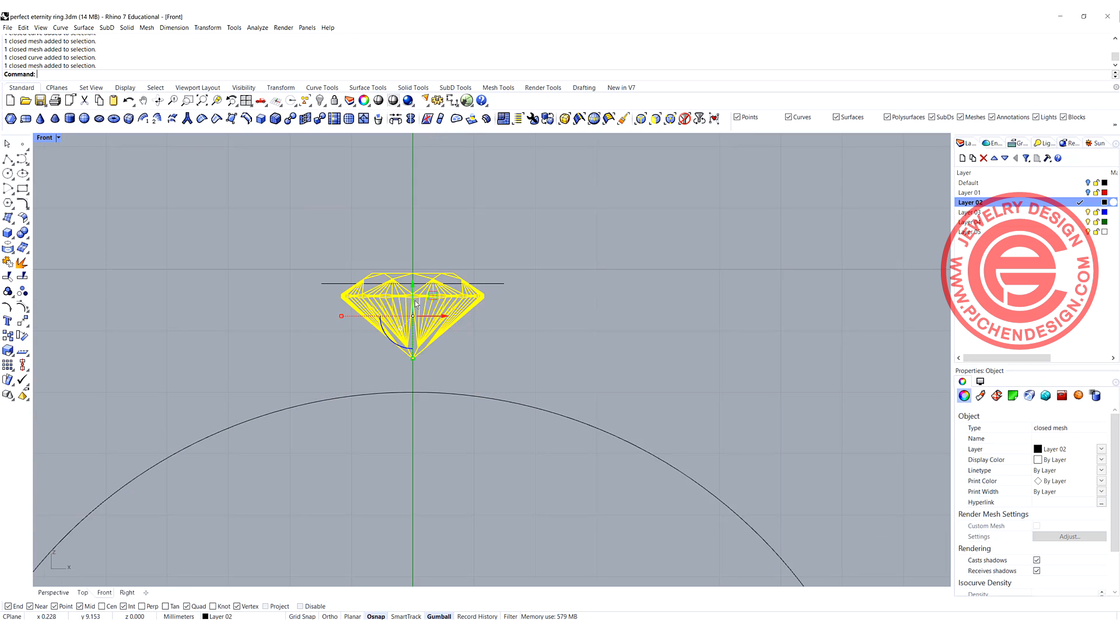
{"action": "mouse_move", "coordinate": [413, 286]}
{"action": "left_mouse_down"}
{"action": "mouse_move", "coordinate": [413, 313]}
{"action": "mouse_move", "coordinate": [419, 290]}
{"action": "left_mouse_up"}
{"action": "left_click", "coordinate": [522, 360]}
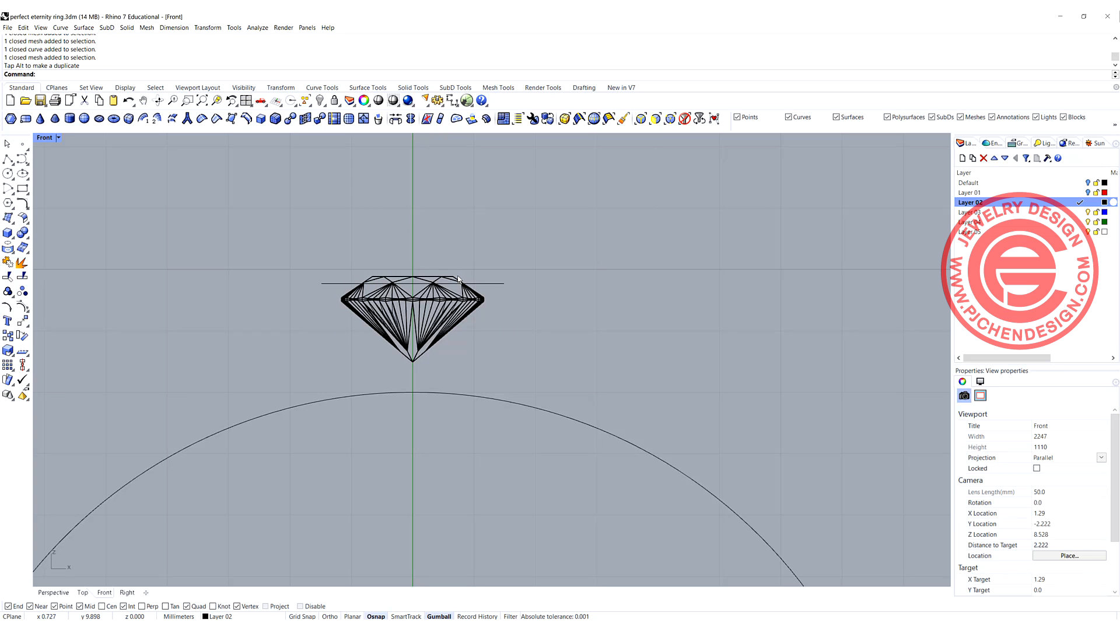
Place a point object at the ring's centre, at coordinate 0.
{"action": "scroll", "coordinate": [442, 278], "scroll_direction": "down", "scroll_amount": 5}
{"action": "scroll", "coordinate": [416, 321], "scroll_direction": "up", "scroll_amount": 4}
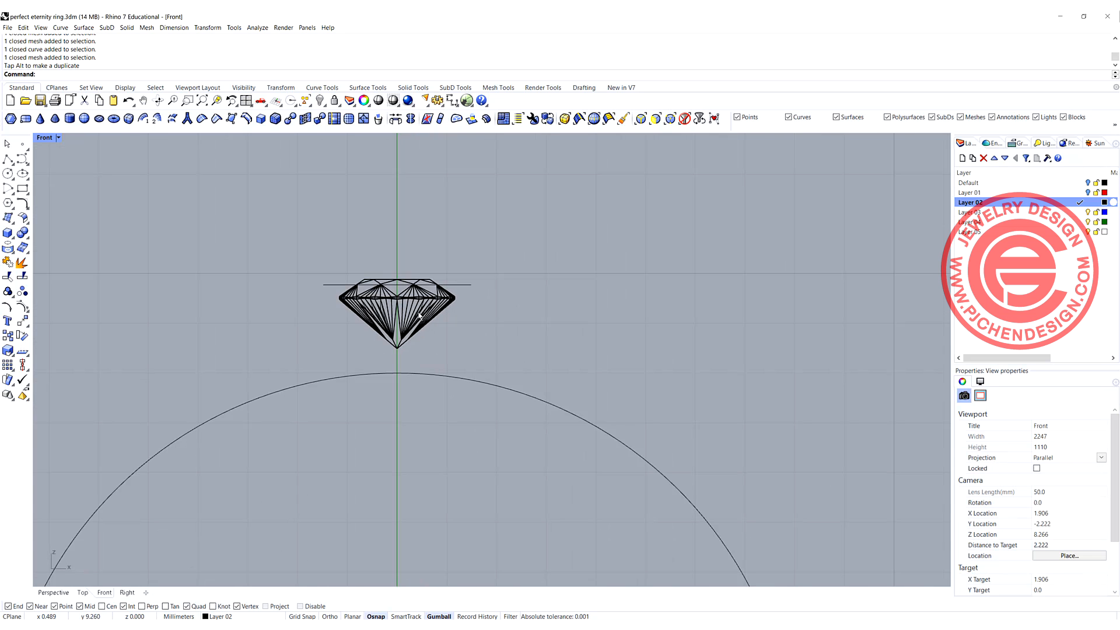
{"action": "scroll", "coordinate": [394, 312], "scroll_direction": "down", "scroll_amount": 3}
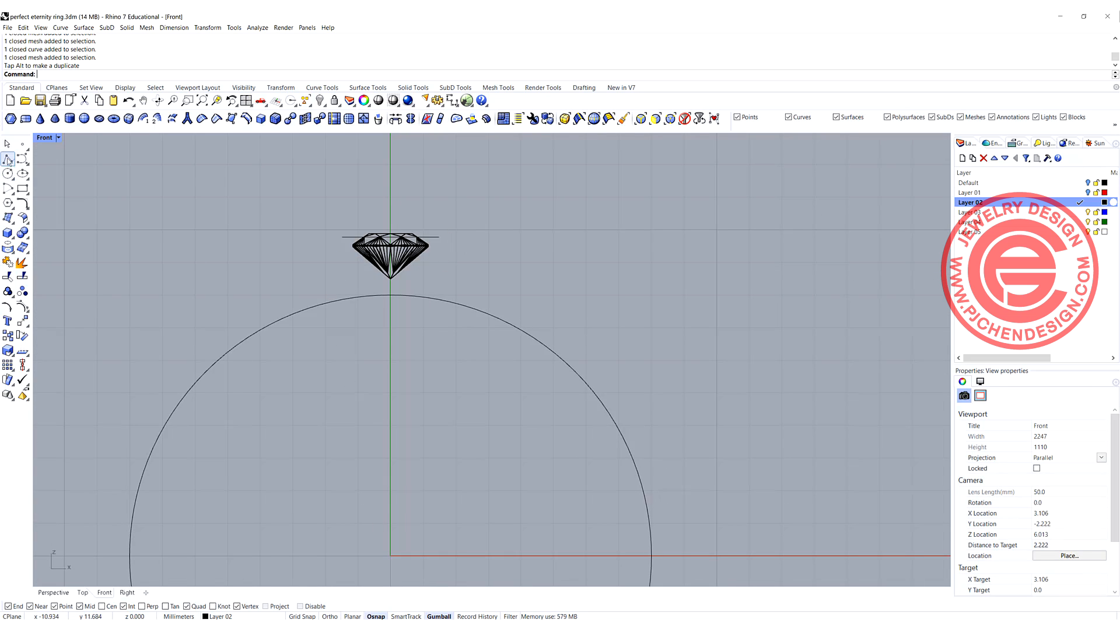
{"action": "left_click", "coordinate": [23, 143]}
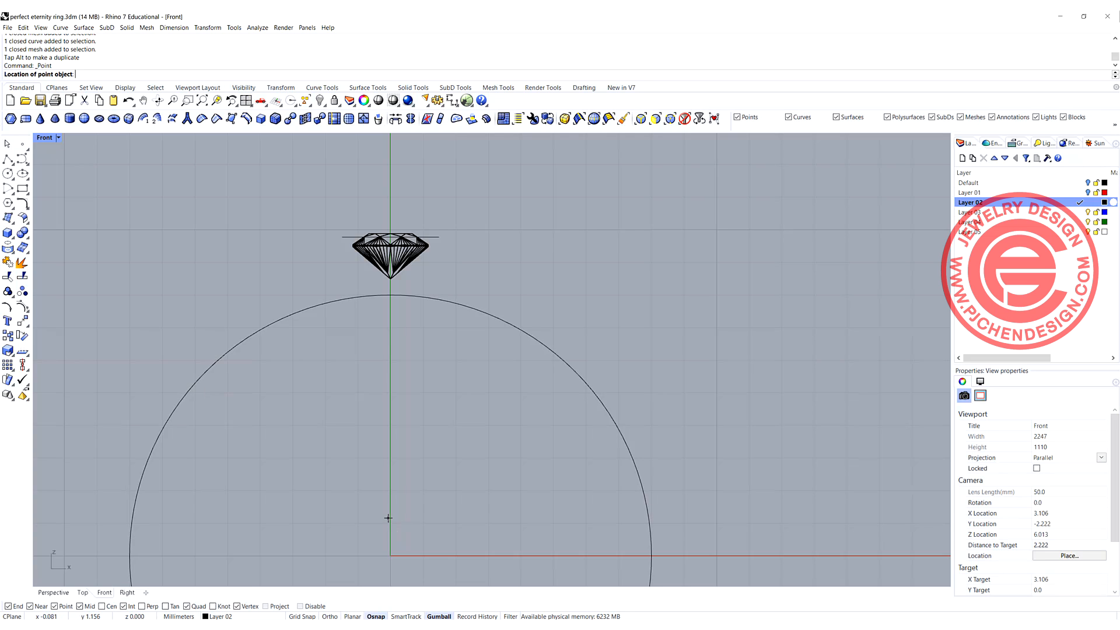
{"action": "key", "text": "Return"}
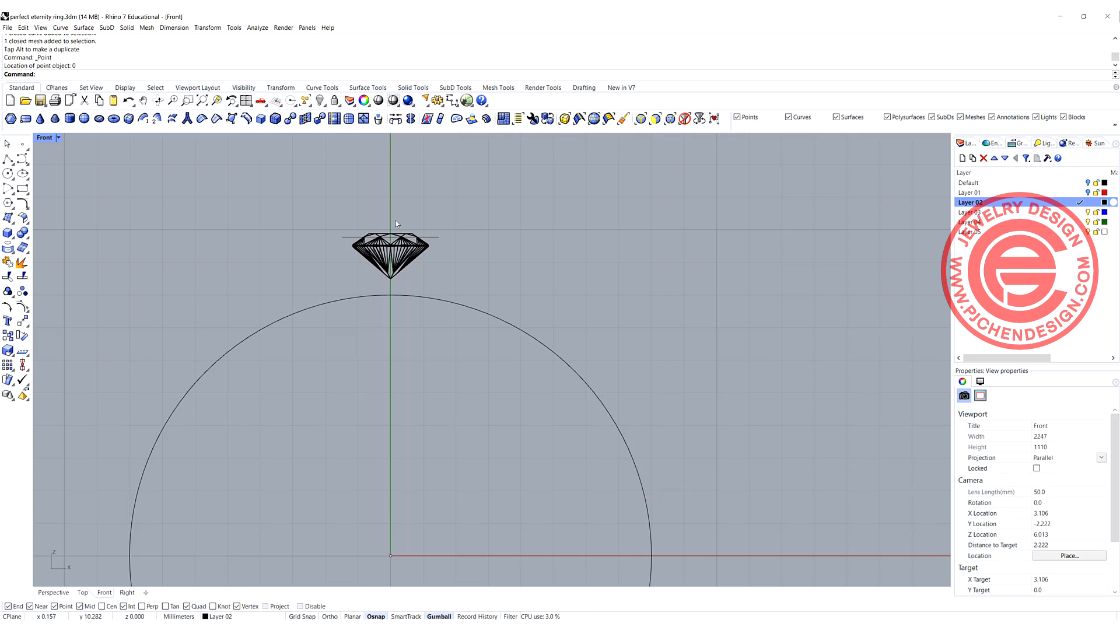
Extrude the hexagon curve as a solid to the point at the ring's centre and inspect it in the Perspective view.
{"action": "left_click", "coordinate": [127, 28]}
{"action": "mouse_move", "coordinate": [184, 185]}
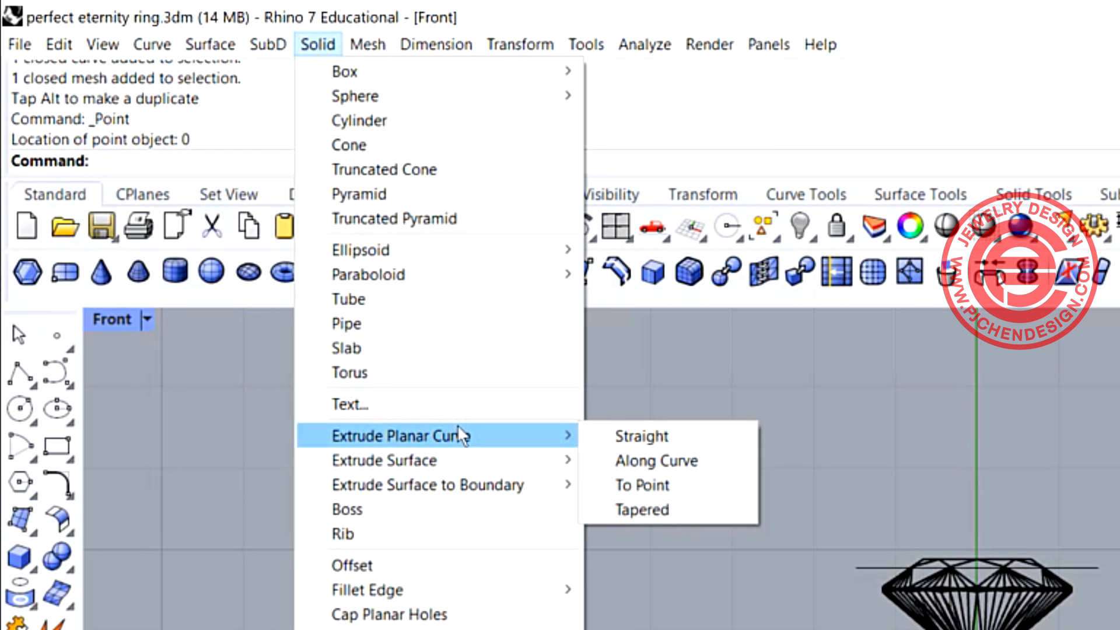
{"action": "left_click", "coordinate": [707, 494]}
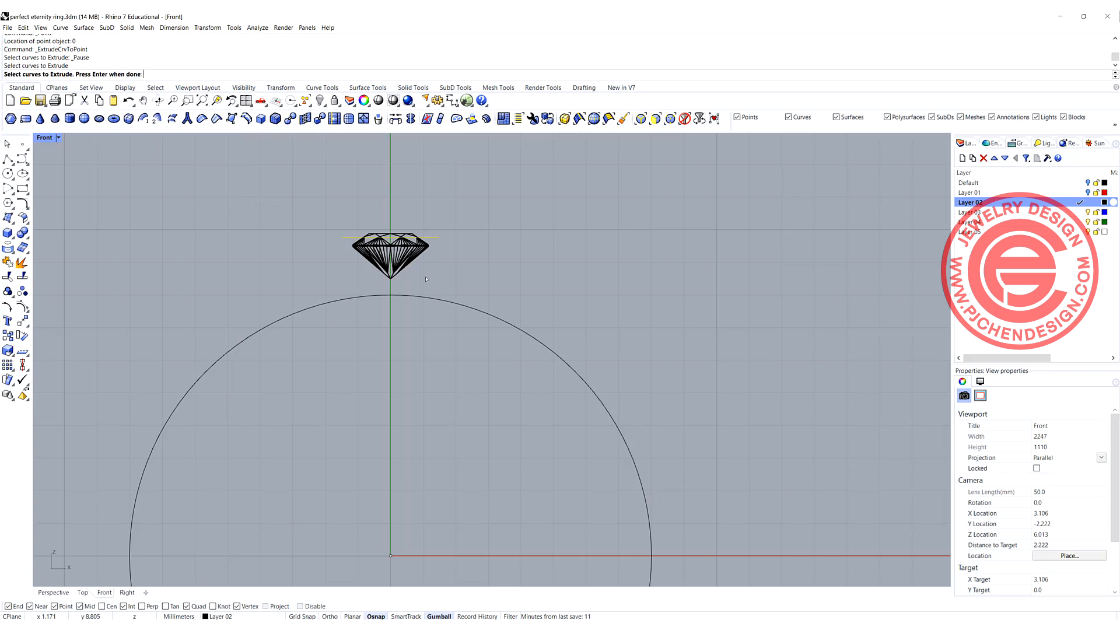
{"action": "key", "text": "Return"}
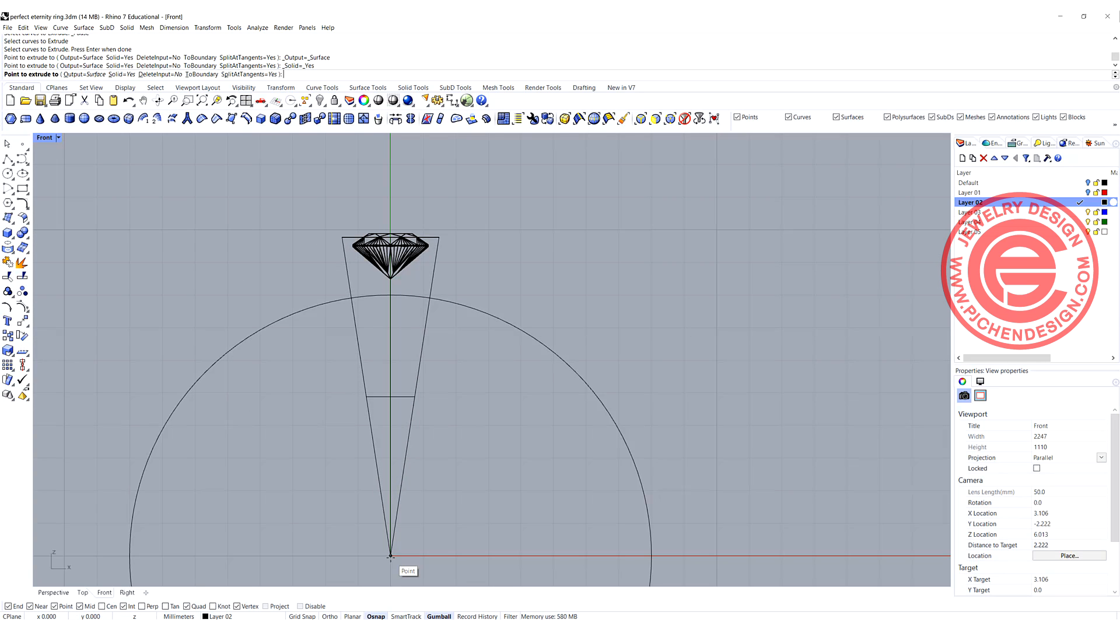
{"action": "left_click", "coordinate": [390, 556]}
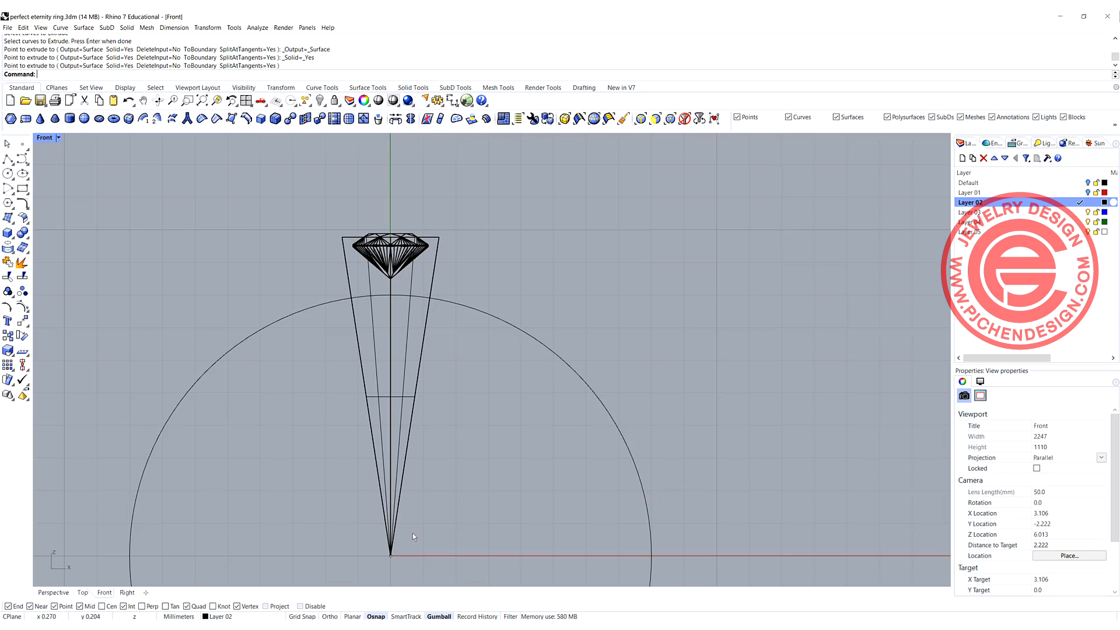
{"action": "double_click", "coordinate": [44, 138]}
{"action": "scroll", "coordinate": [726, 253], "scroll_direction": "up", "scroll_amount": 5}
{"action": "right_click_drag", "start_coordinate": [725, 252], "coordinate": [611, 284]}
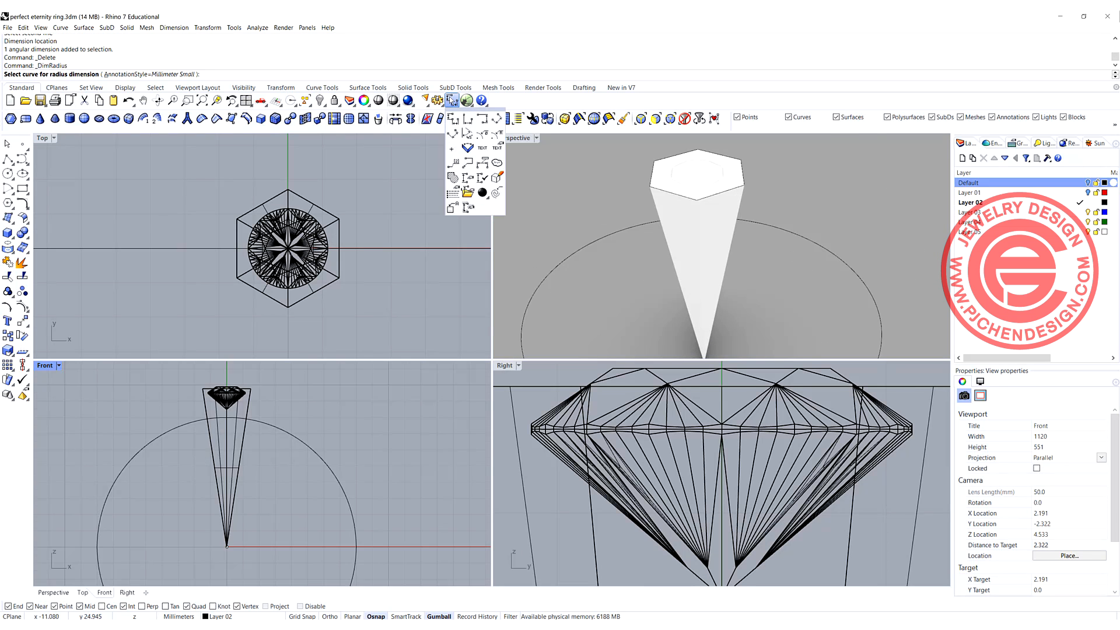
Dimension the angle between the tapered solid's two outer edges in the Front view, placing the dimension above the gem.
{"action": "key", "text": "Escape"}
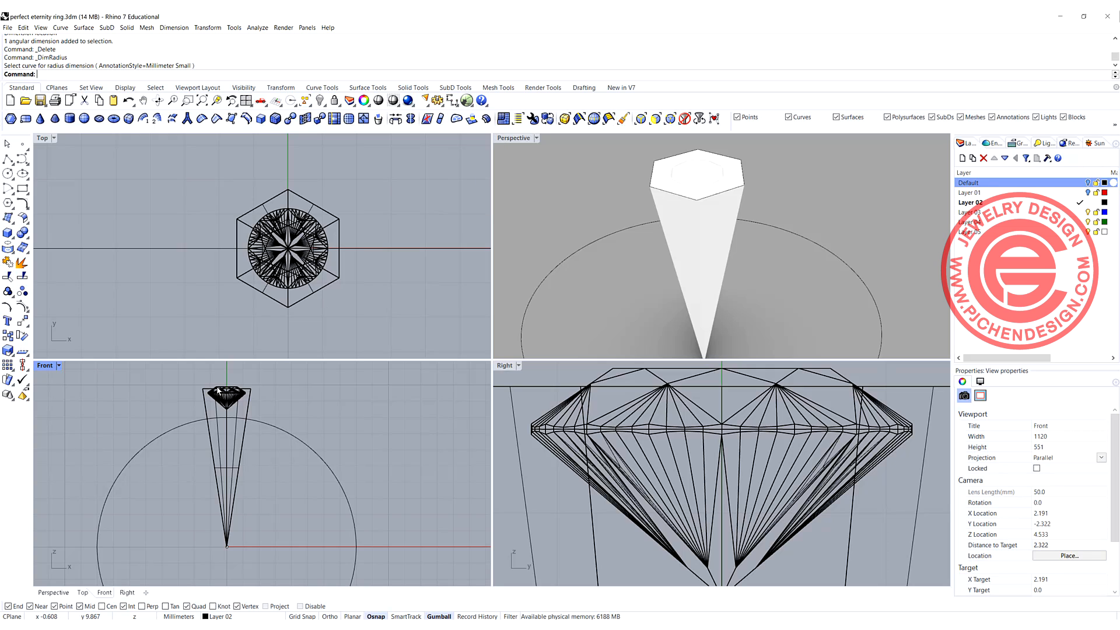
{"action": "left_click", "coordinate": [210, 459]}
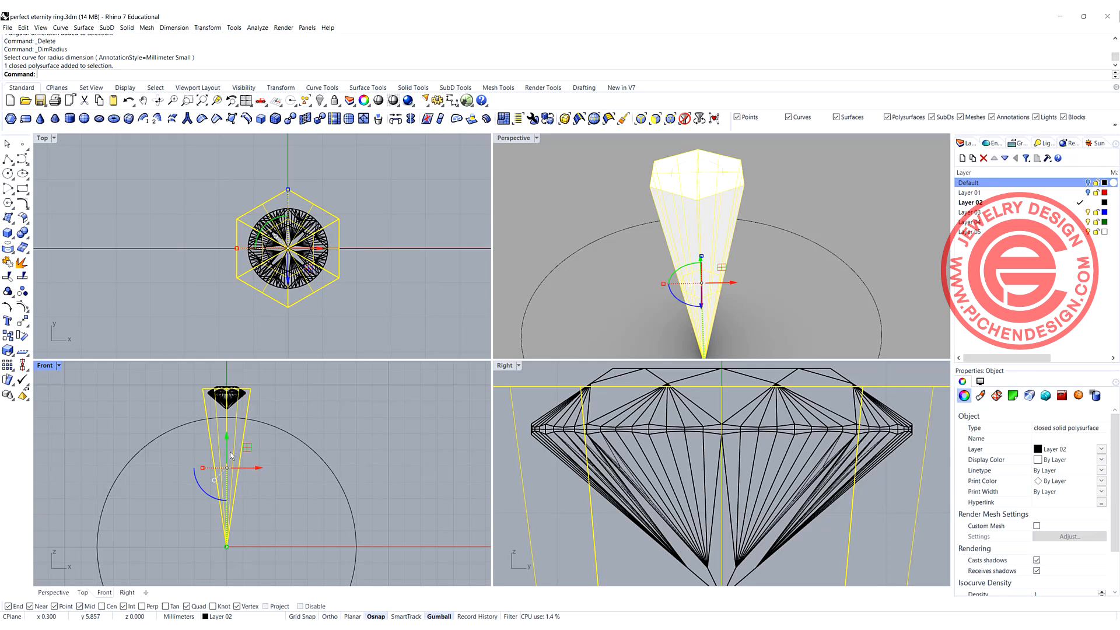
{"action": "right_click", "coordinate": [211, 454]}
{"action": "left_click", "coordinate": [213, 456]}
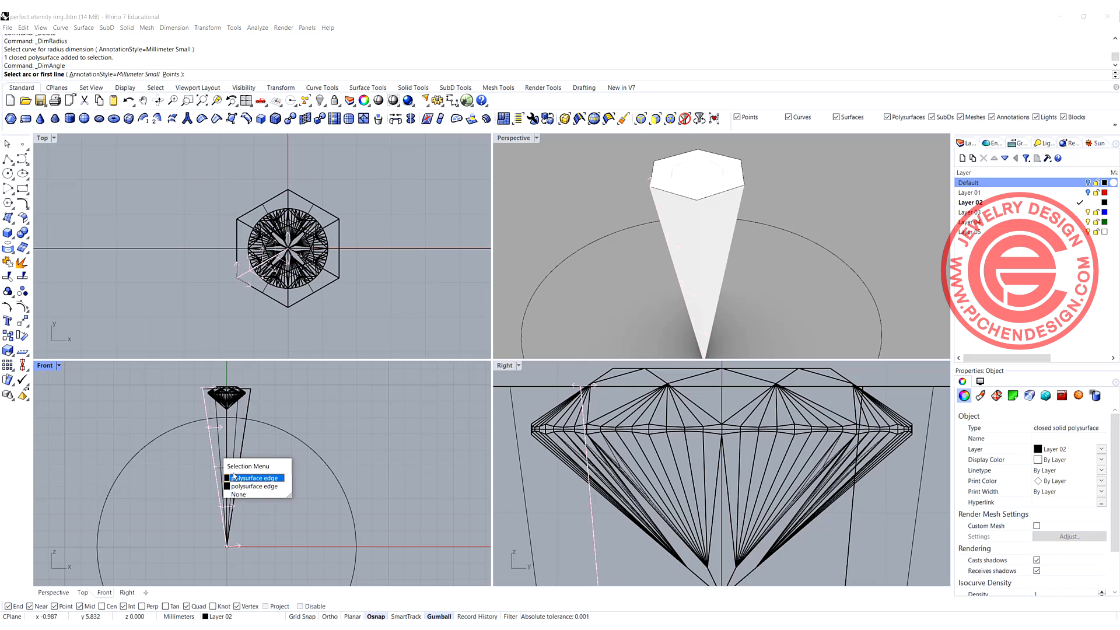
{"action": "left_click", "coordinate": [235, 477]}
{"action": "left_click", "coordinate": [247, 459]}
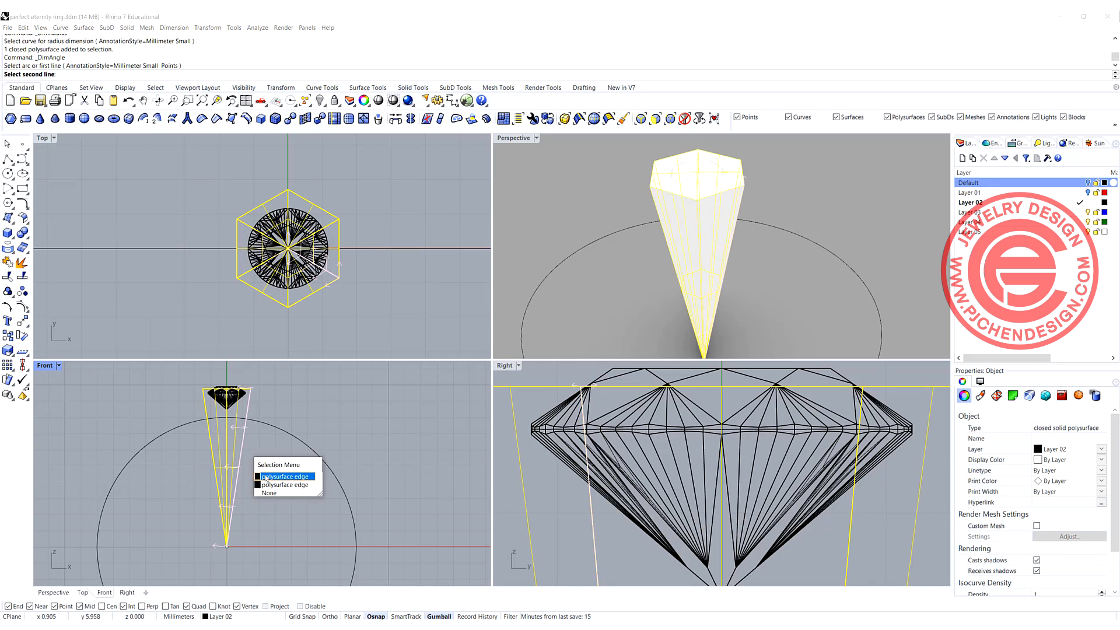
{"action": "left_click", "coordinate": [270, 478]}
{"action": "scroll", "coordinate": [255, 419], "scroll_direction": "down", "scroll_amount": 4}
{"action": "left_click", "coordinate": [187, 414]}
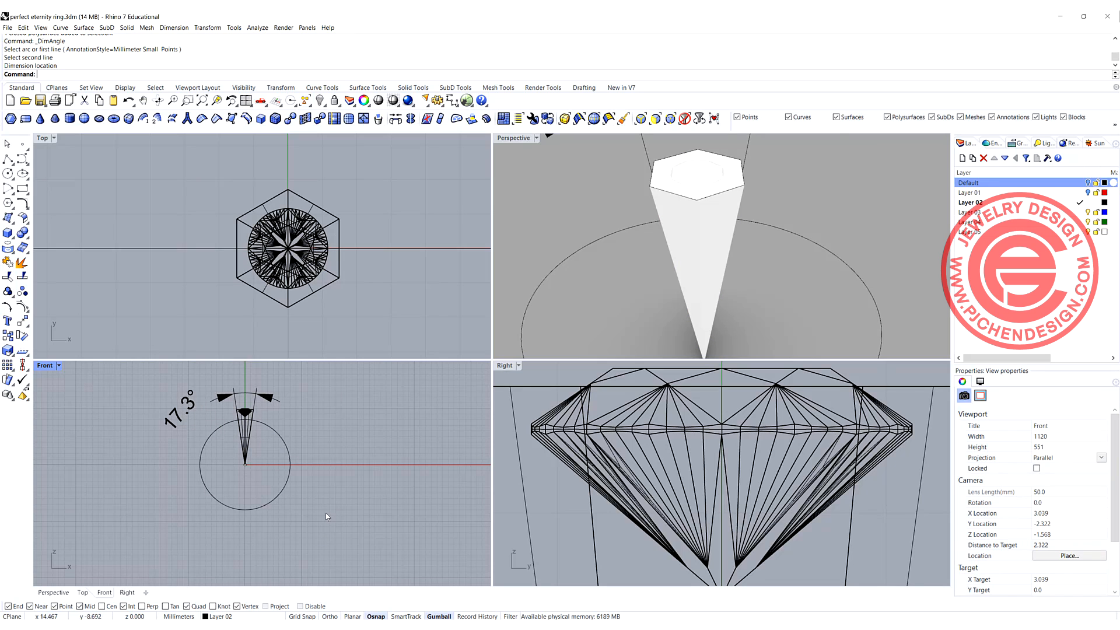
Delete the angle dimension and the tapered solid, and draw a vertical line from the ring's centre to above the gem.
{"action": "scroll", "coordinate": [186, 413], "scroll_direction": "up", "scroll_amount": 3}
{"action": "left_click", "coordinate": [187, 410]}
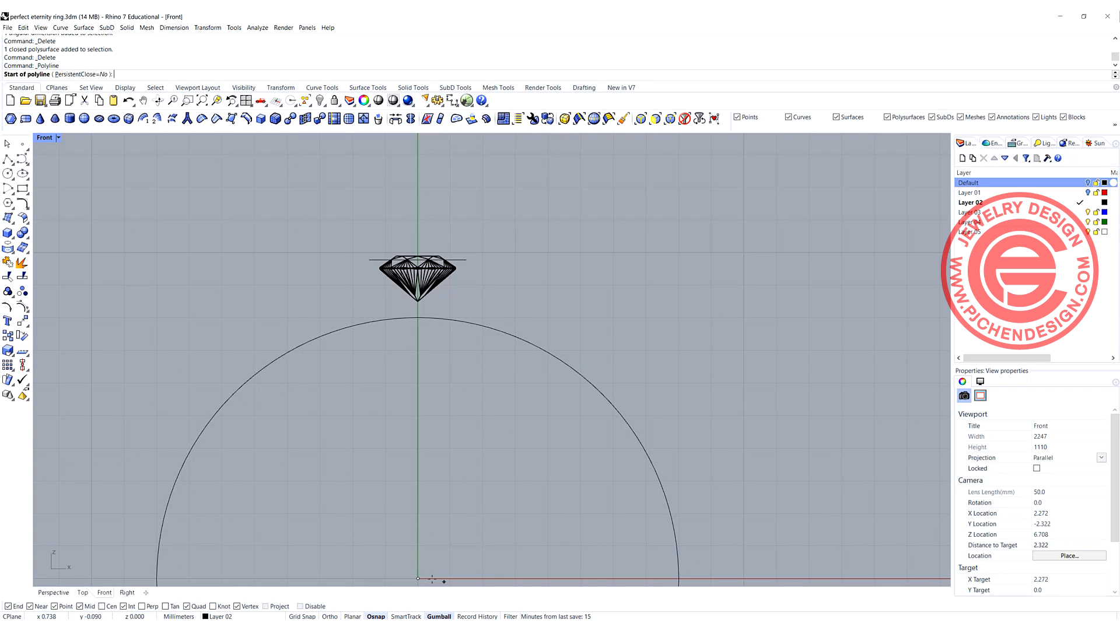
{"action": "left_click", "coordinate": [419, 578]}
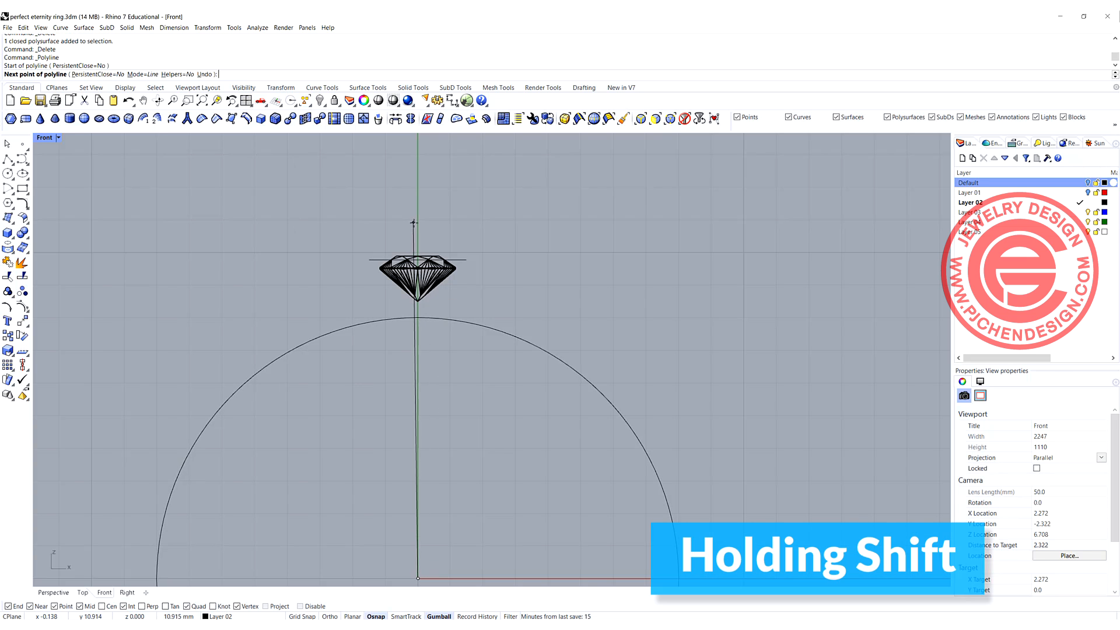
{"action": "left_click", "coordinate": [419, 191], "text": "shift"}
{"action": "key", "text": "Return"}
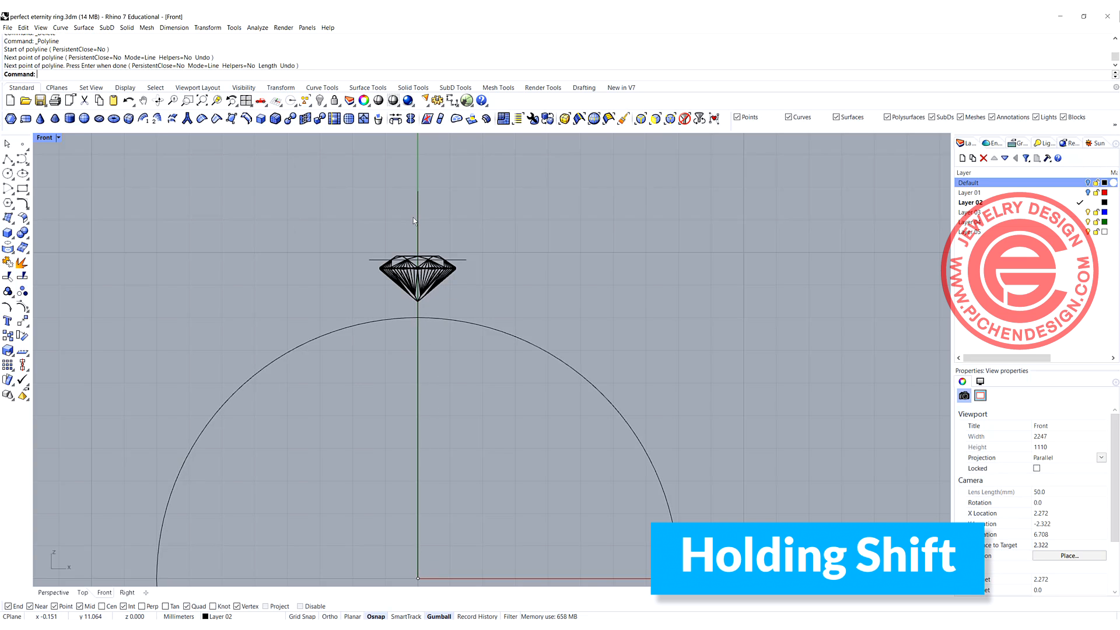
Rotate the vertical line 9 degrees counterclockwise about the ring's centre.
{"action": "scroll", "coordinate": [442, 353], "scroll_direction": "down", "scroll_amount": 2}
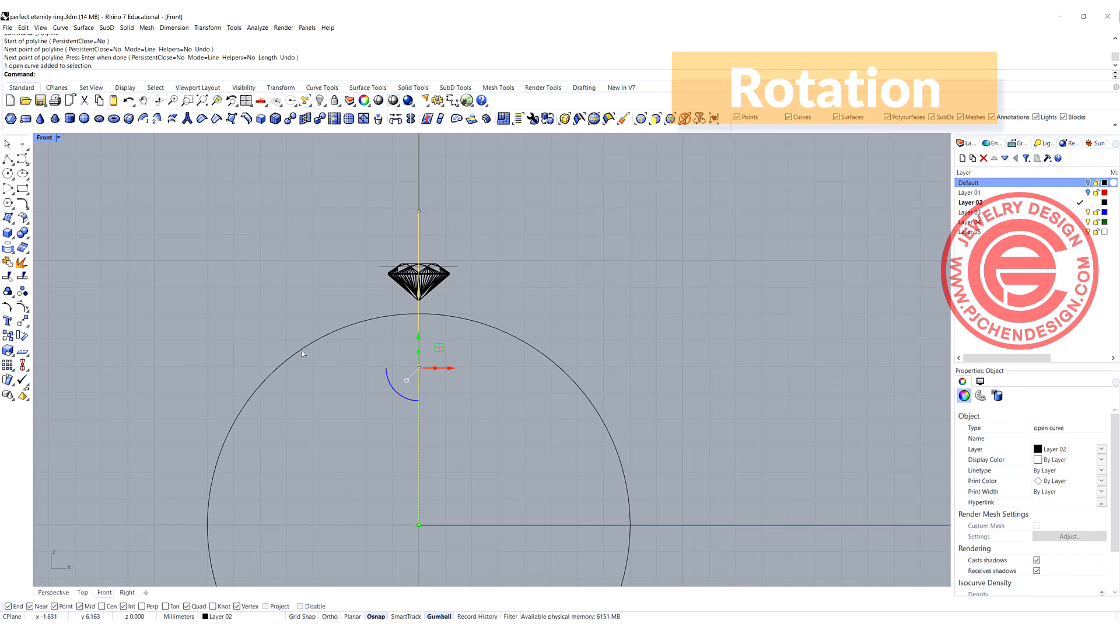
{"action": "left_click", "coordinate": [22, 335]}
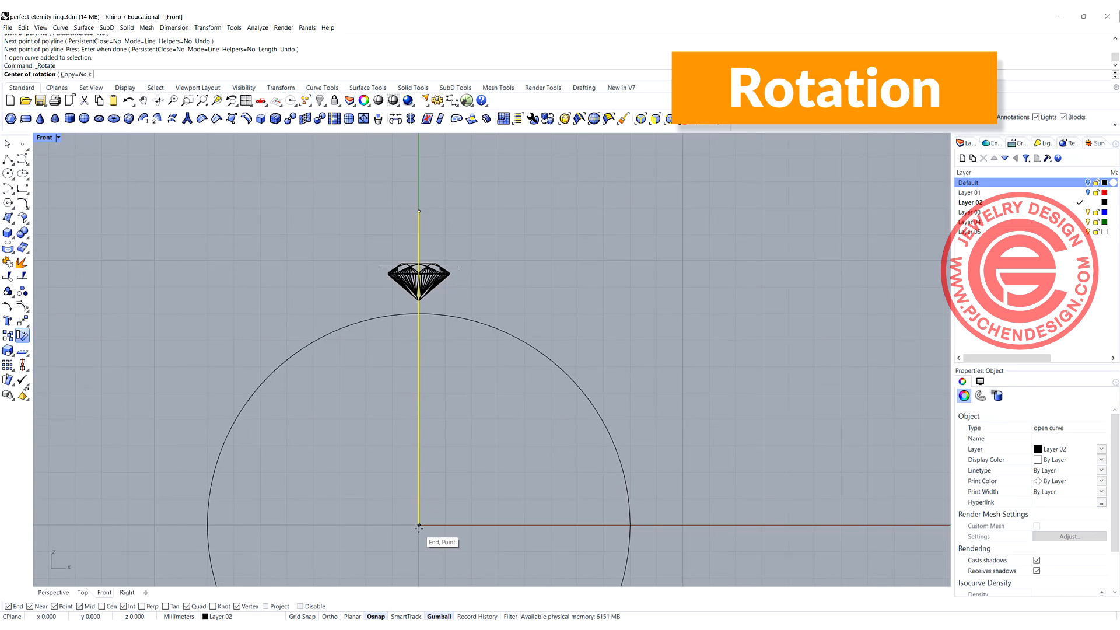
{"action": "left_click", "coordinate": [419, 525]}
{"action": "left_click", "coordinate": [418, 210]}
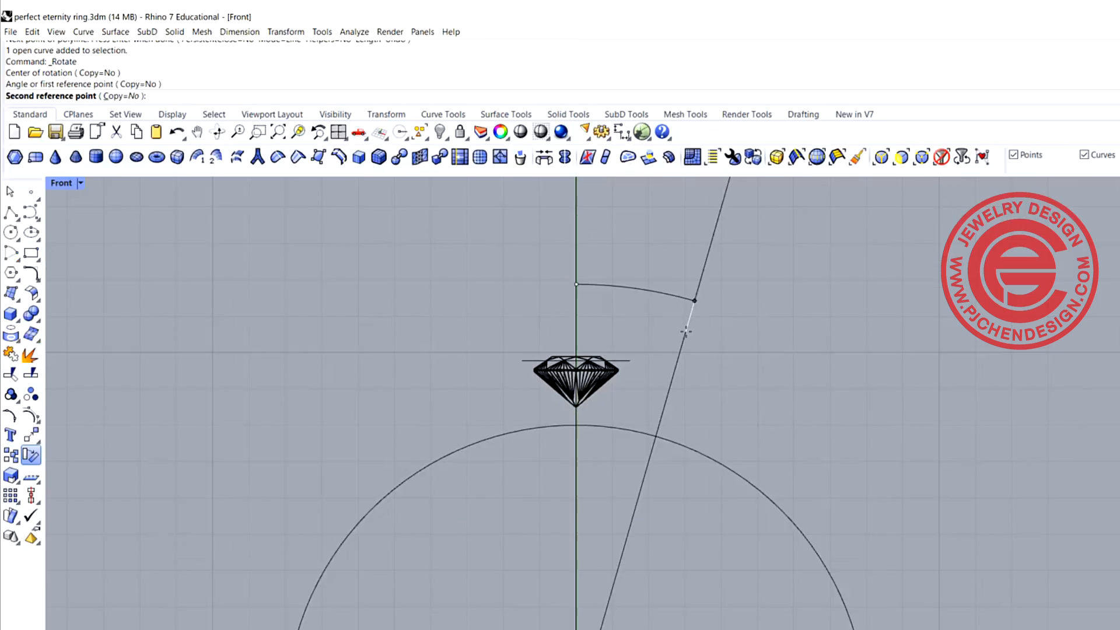
{"action": "type", "text": "9"}
{"action": "key", "text": "Return"}
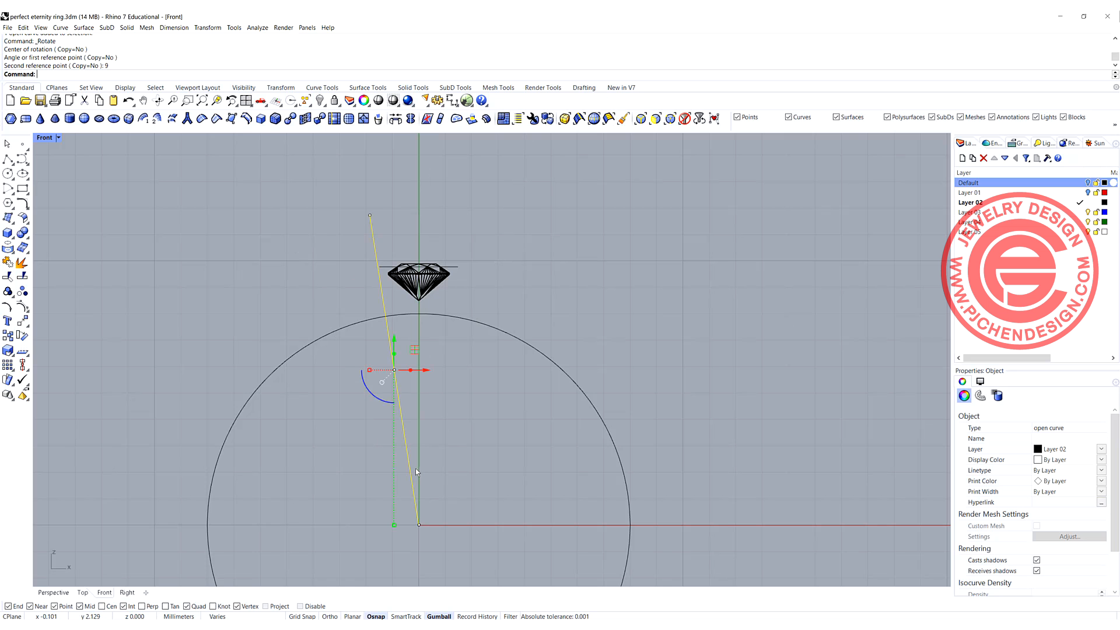
Mirror the angled line across the vertical axis through the ring's centre, keeping the original.
{"action": "left_click", "coordinate": [22, 321]}
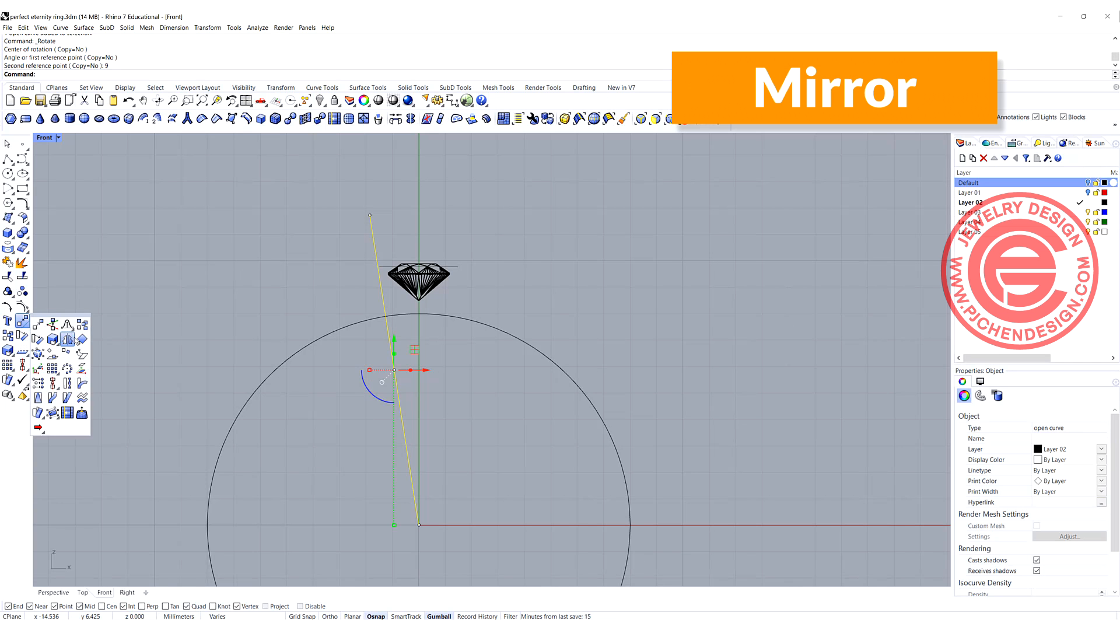
{"action": "left_click", "coordinate": [67, 340]}
{"action": "left_click", "coordinate": [419, 525]}
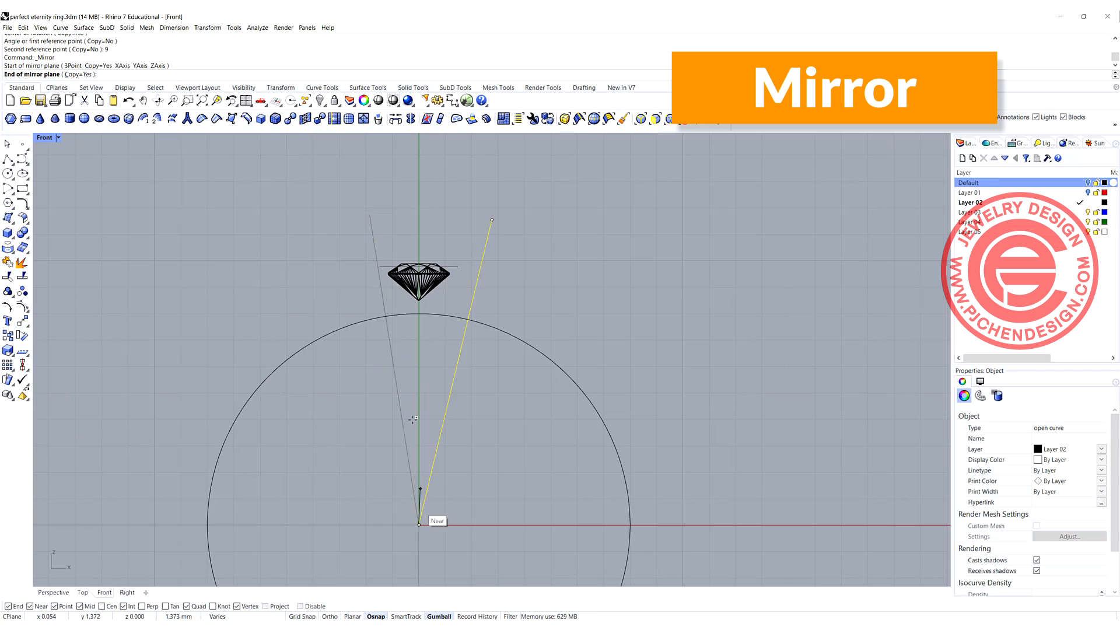
{"action": "left_click", "coordinate": [418, 335]}
{"action": "key", "text": "Escape"}
Examine how the hexagon's sides sit relative to the two angled guide lines in the Front and Perspective views.
{"action": "scroll", "coordinate": [388, 272], "scroll_direction": "up", "scroll_amount": 3}
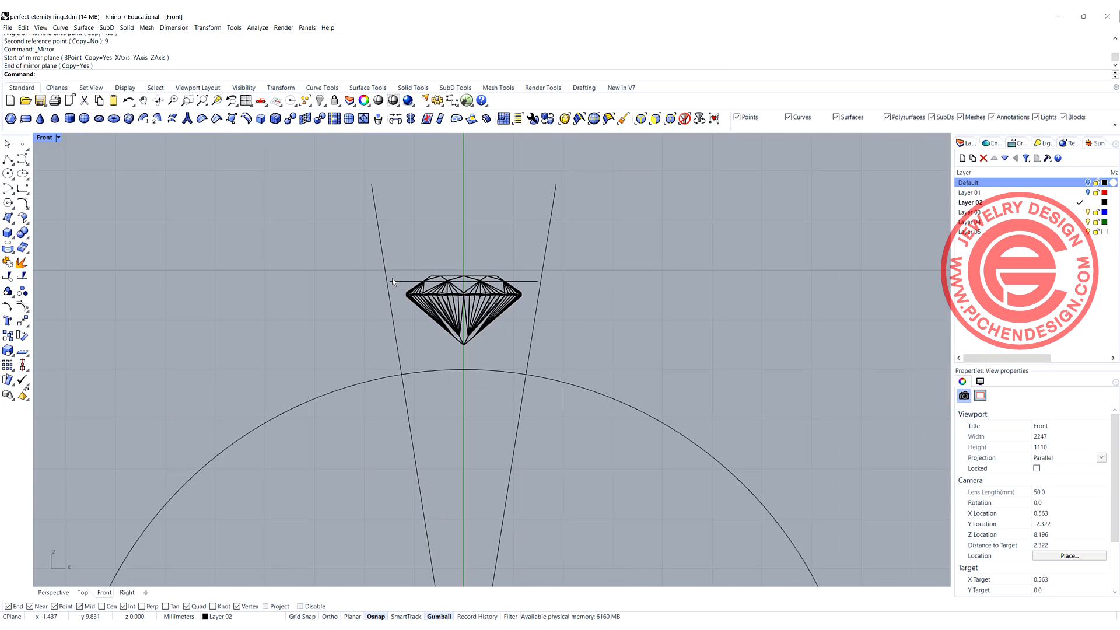
{"action": "left_click", "coordinate": [391, 281]}
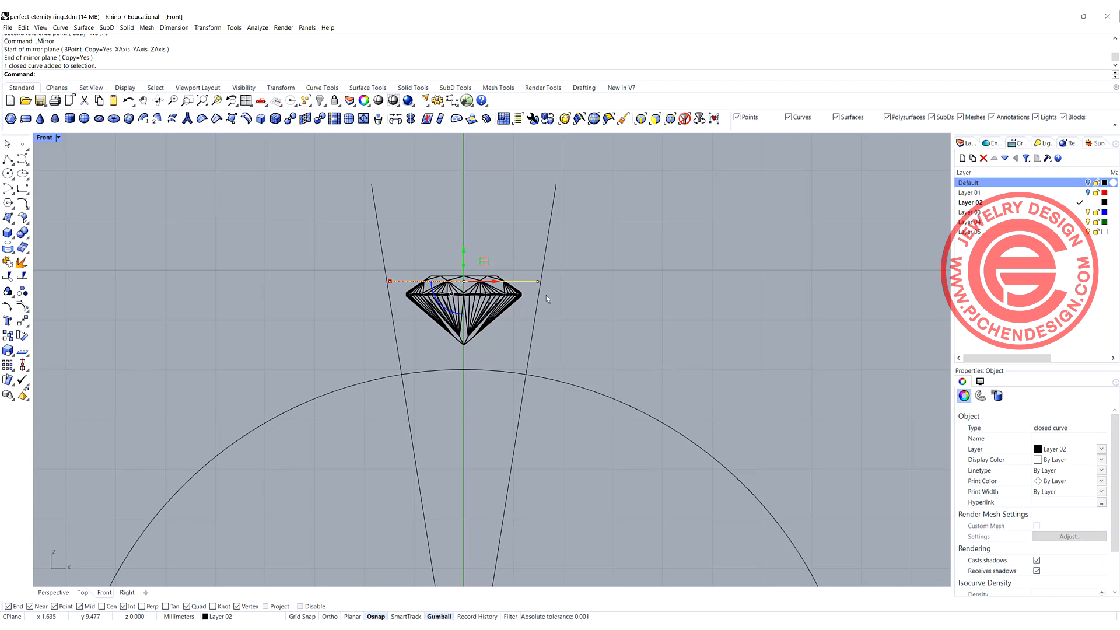
{"action": "double_click", "coordinate": [45, 139]}
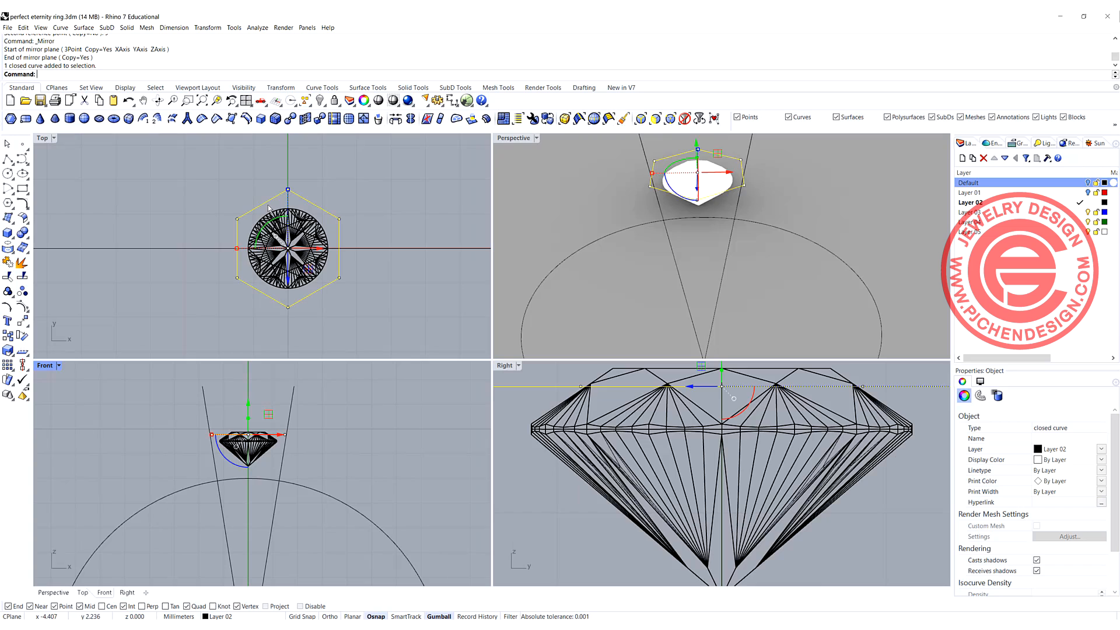
{"action": "right_click_drag", "start_coordinate": [610, 200], "coordinate": [547, 187]}
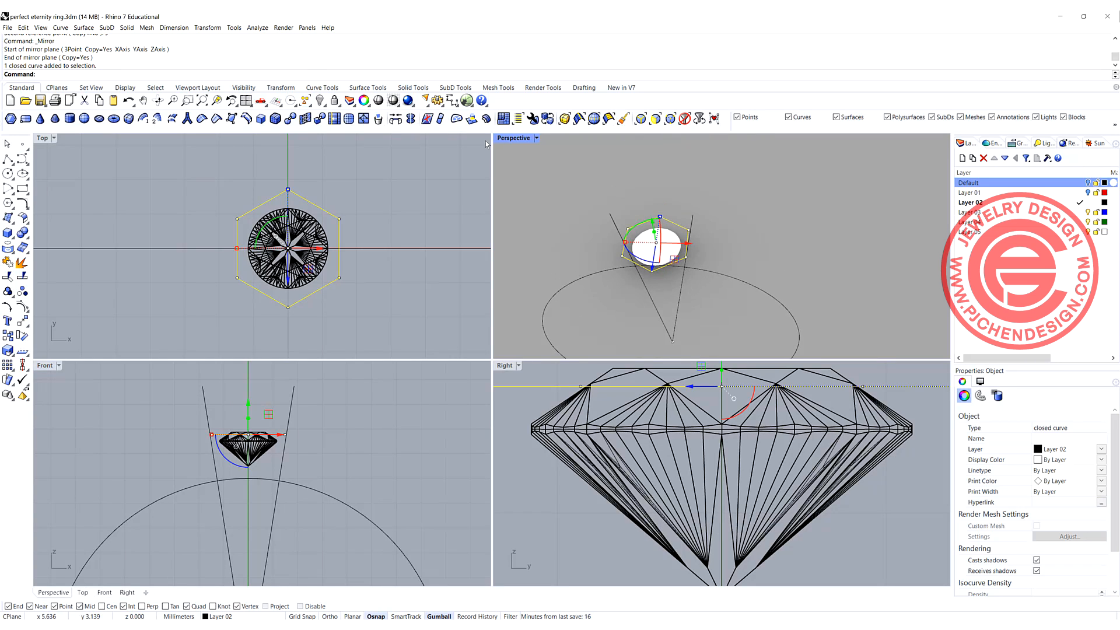
{"action": "double_click", "coordinate": [516, 137]}
{"action": "left_click", "coordinate": [409, 272]}
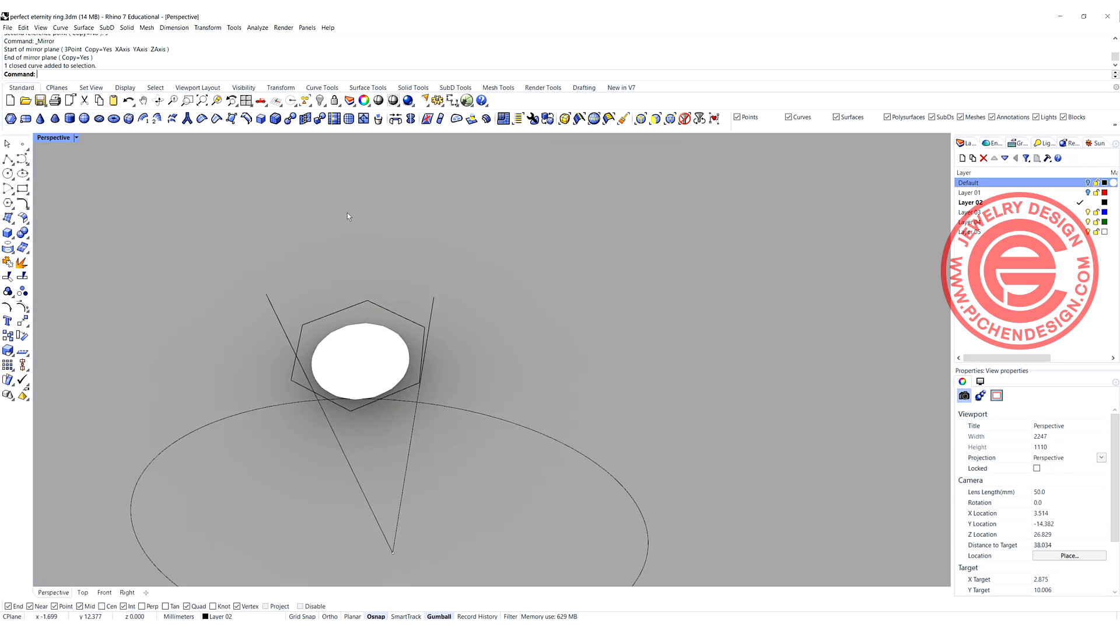
Display the Perspective view as Ghosted, and orient the hexagon by two points with 3D scaling, mapping its opposite side midpoints onto the two guide lines.
{"action": "left_click", "coordinate": [75, 137]}
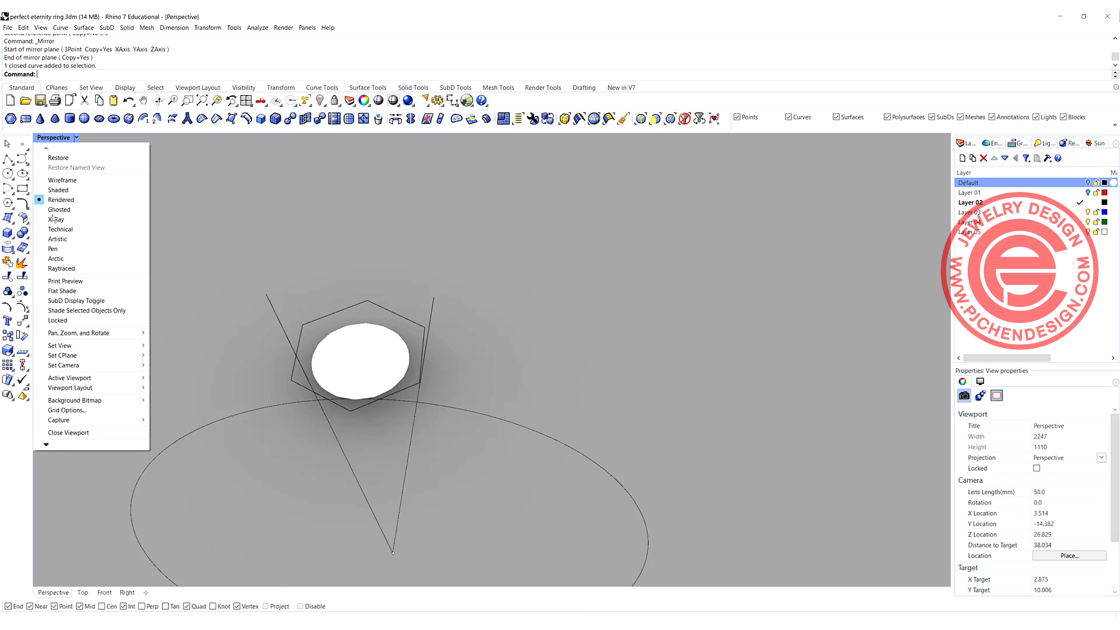
{"action": "left_click", "coordinate": [86, 207]}
{"action": "left_click", "coordinate": [222, 29]}
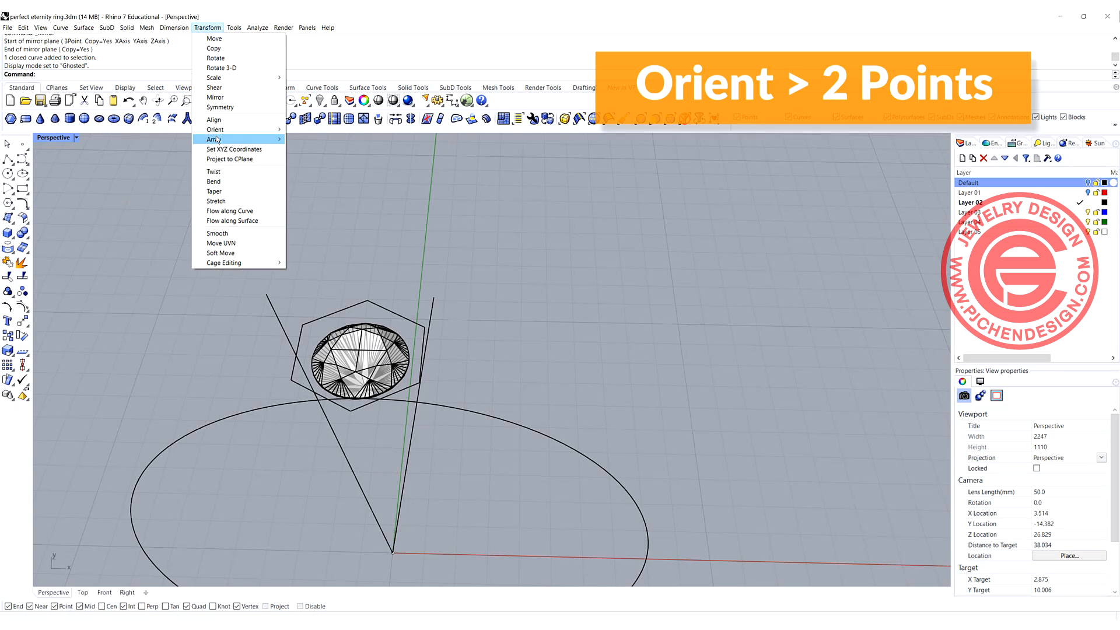
{"action": "left_click", "coordinate": [301, 131]}
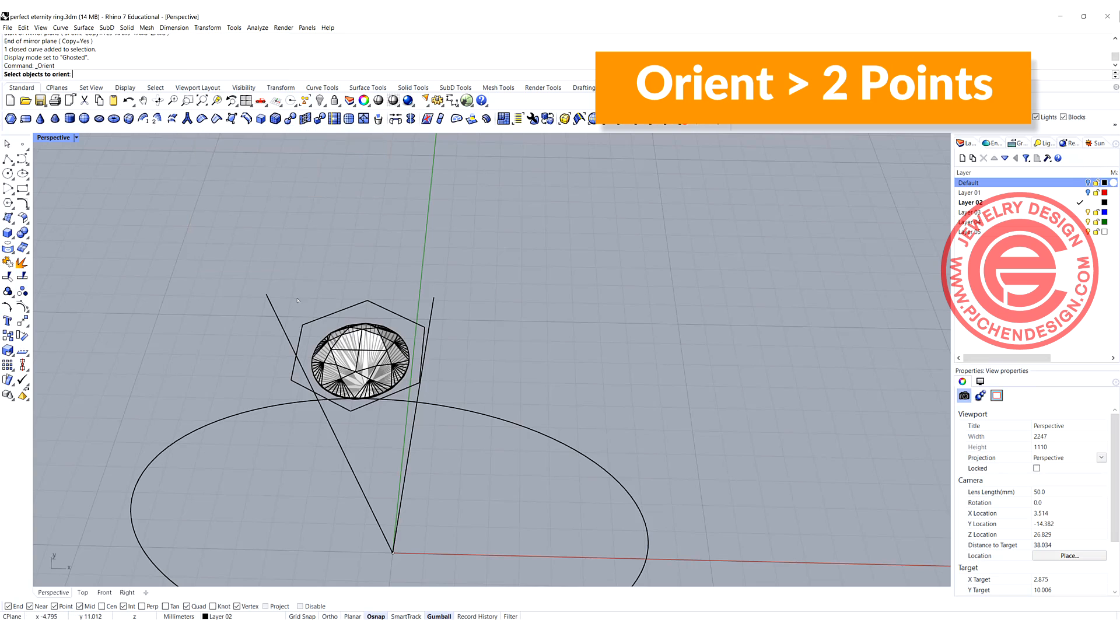
{"action": "left_click", "coordinate": [301, 338]}
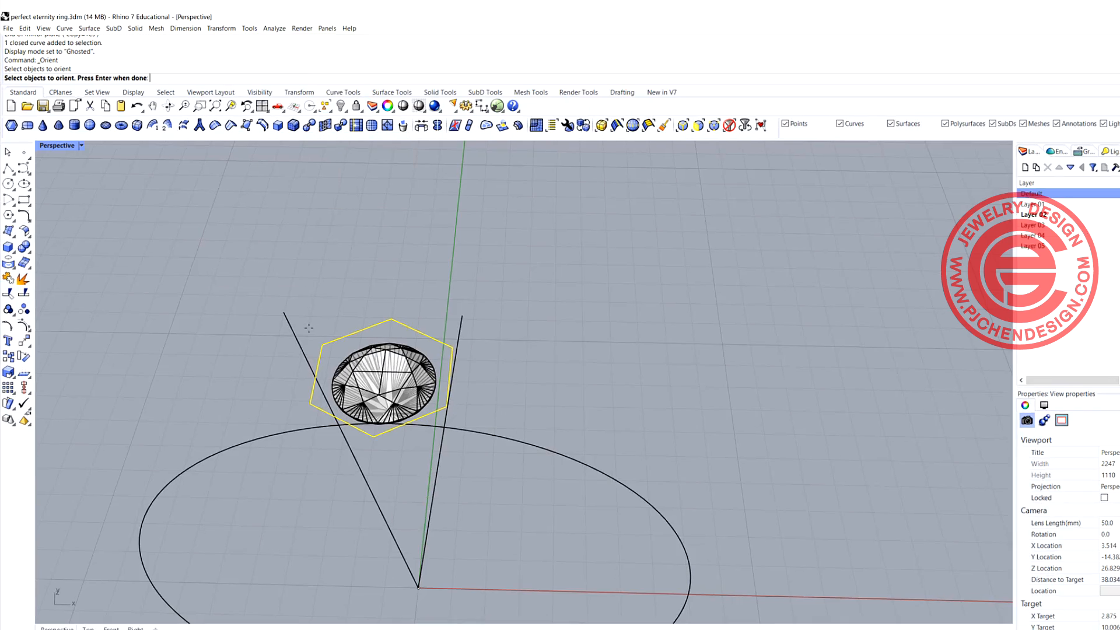
{"action": "key", "text": "Return"}
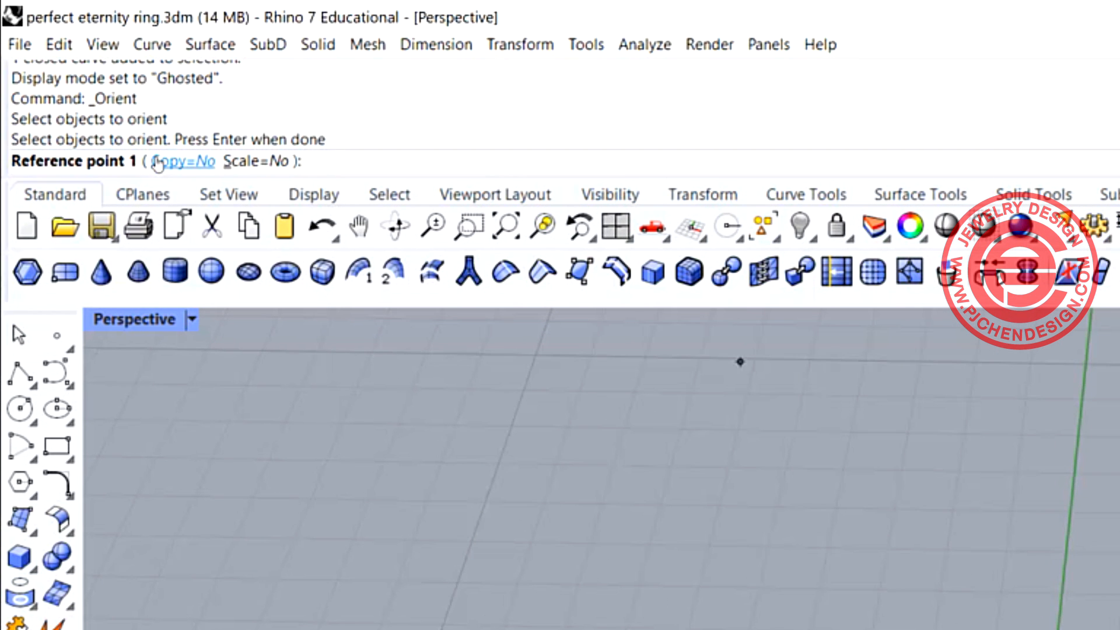
{"action": "left_click", "coordinate": [260, 163]}
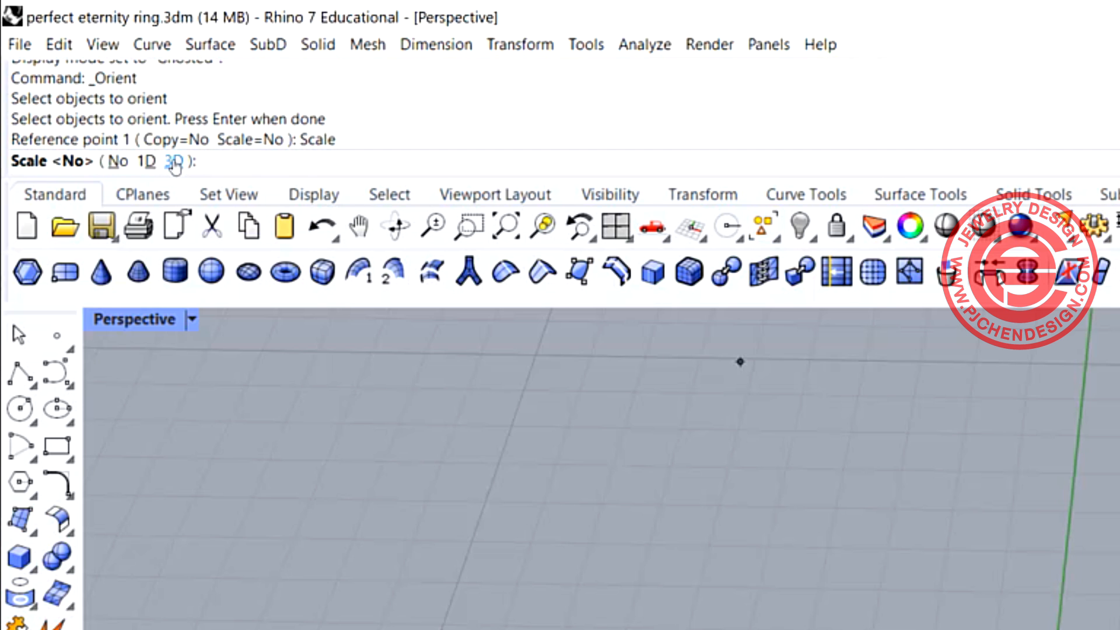
{"action": "left_click", "coordinate": [173, 162]}
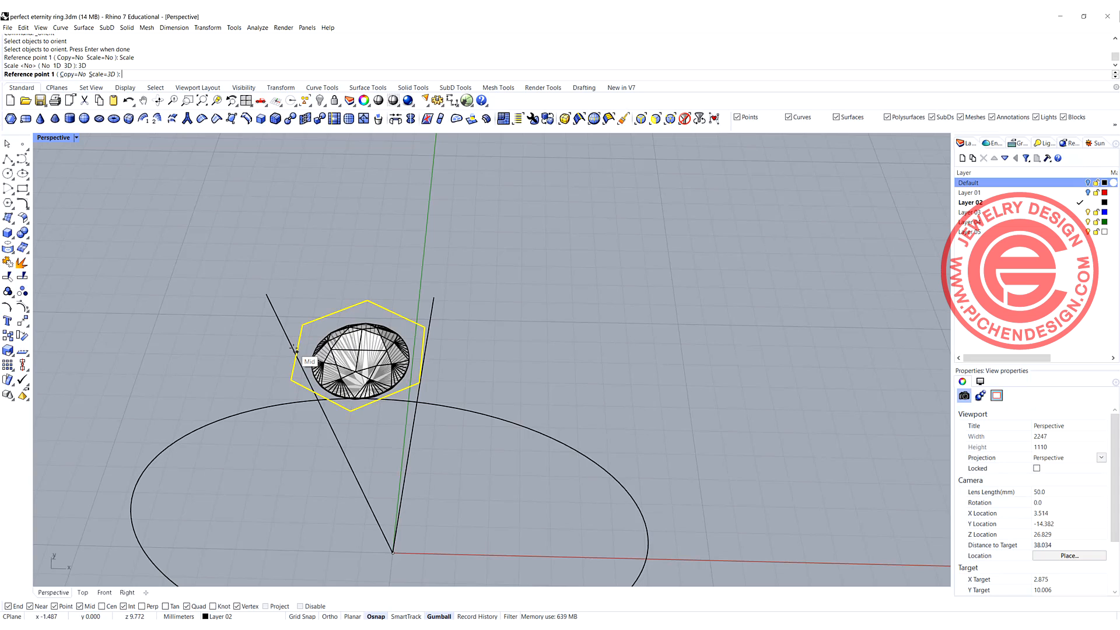
{"action": "left_click", "coordinate": [296, 352]}
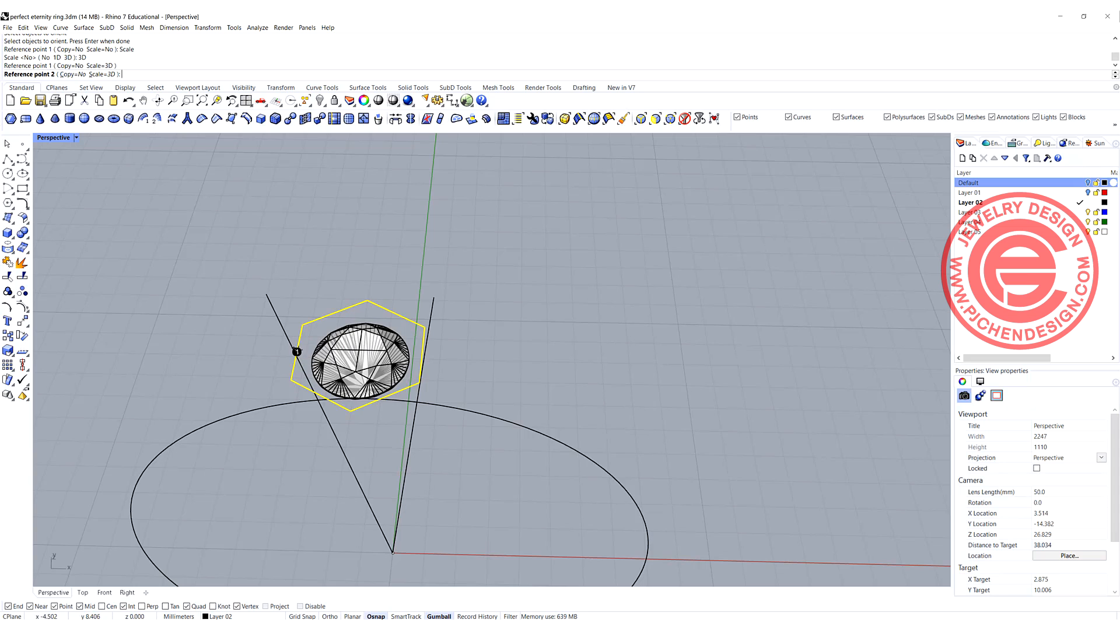
{"action": "left_click", "coordinate": [422, 354]}
{"action": "scroll", "coordinate": [277, 345], "scroll_direction": "up", "scroll_amount": 5}
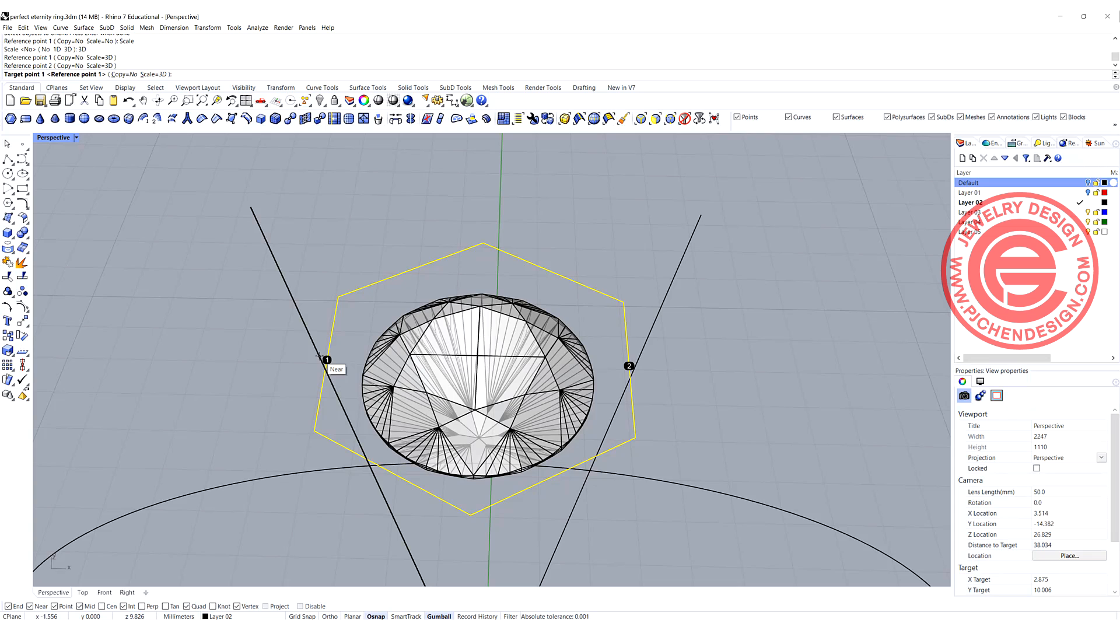
{"action": "left_click", "coordinate": [319, 356]}
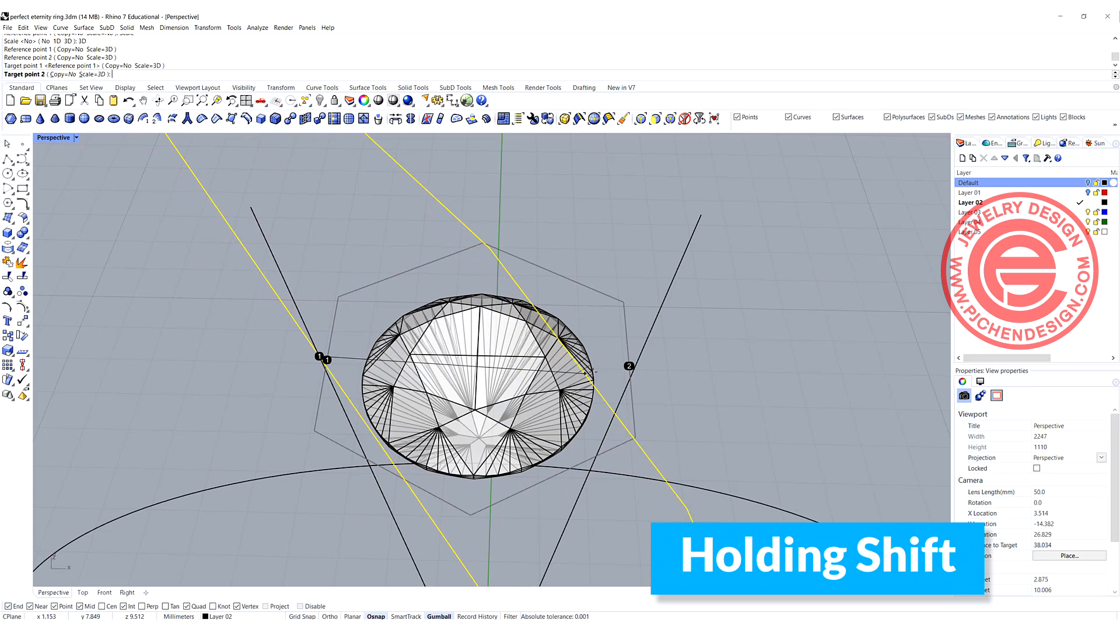
{"action": "left_click", "coordinate": [634, 357]}
{"action": "scroll", "coordinate": [646, 388], "scroll_direction": "down", "scroll_amount": 3}
{"action": "right_click_drag", "start_coordinate": [646, 387], "coordinate": [557, 244]}
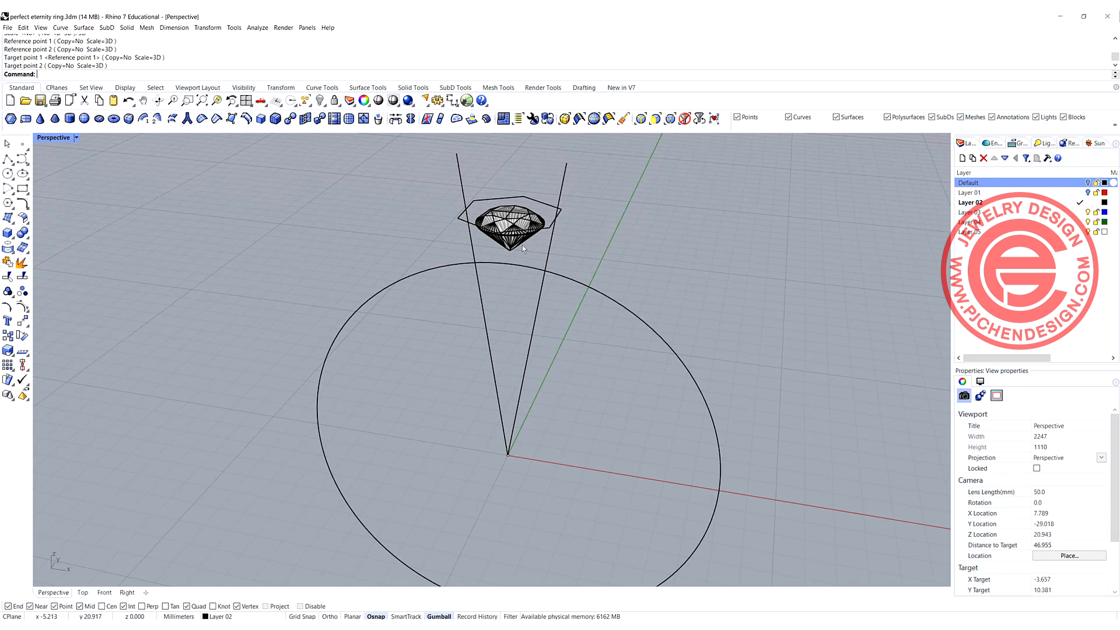
Extrude the hexagon as a closed solid to a point at the ring's centre where the guide lines meet.
{"action": "left_click", "coordinate": [548, 254]}
{"action": "left_click", "coordinate": [473, 254]}
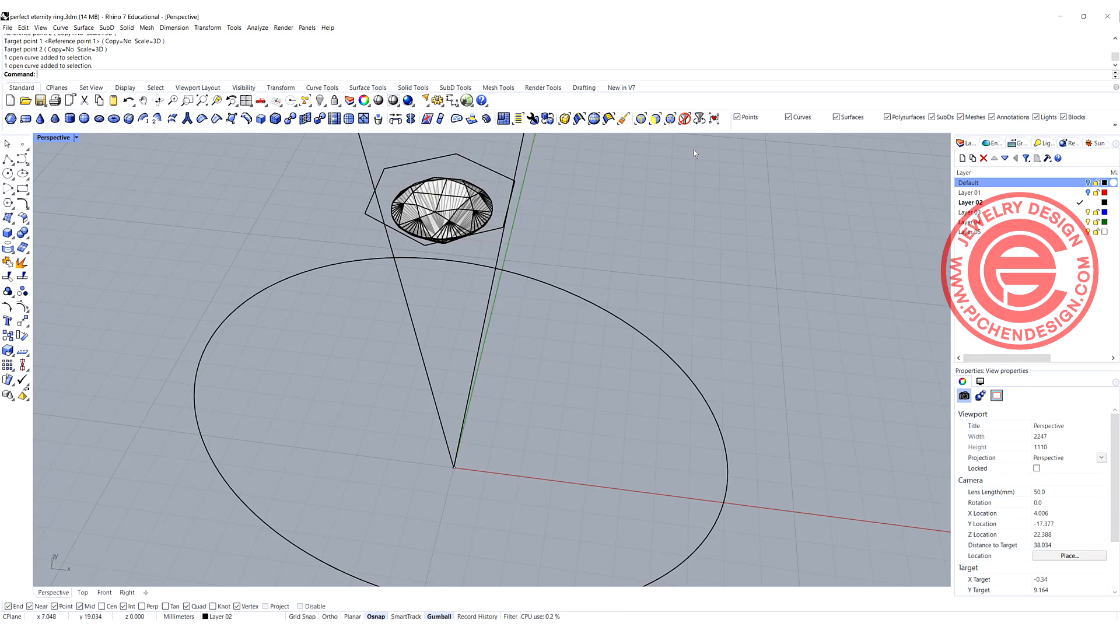
{"action": "left_click", "coordinate": [127, 28]}
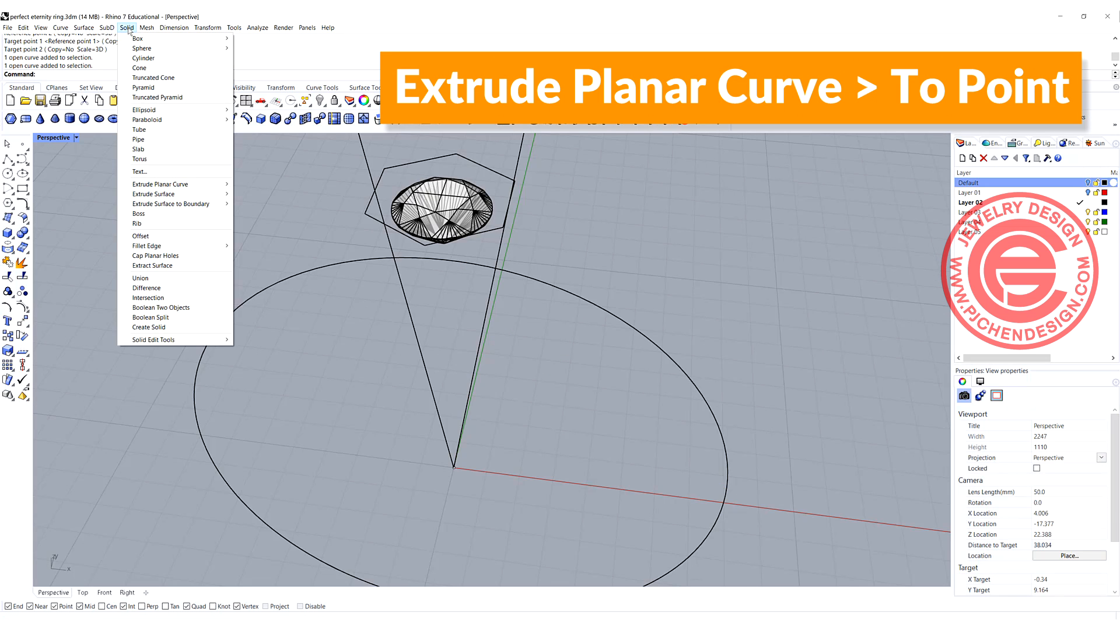
{"action": "mouse_move", "coordinate": [182, 185]}
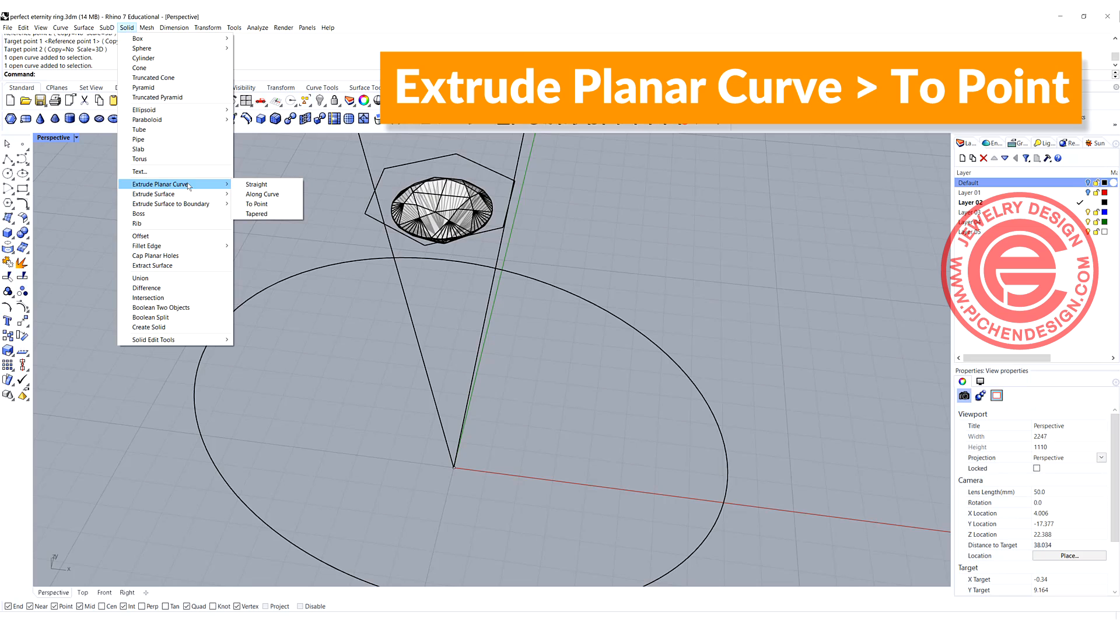
{"action": "left_click", "coordinate": [262, 204]}
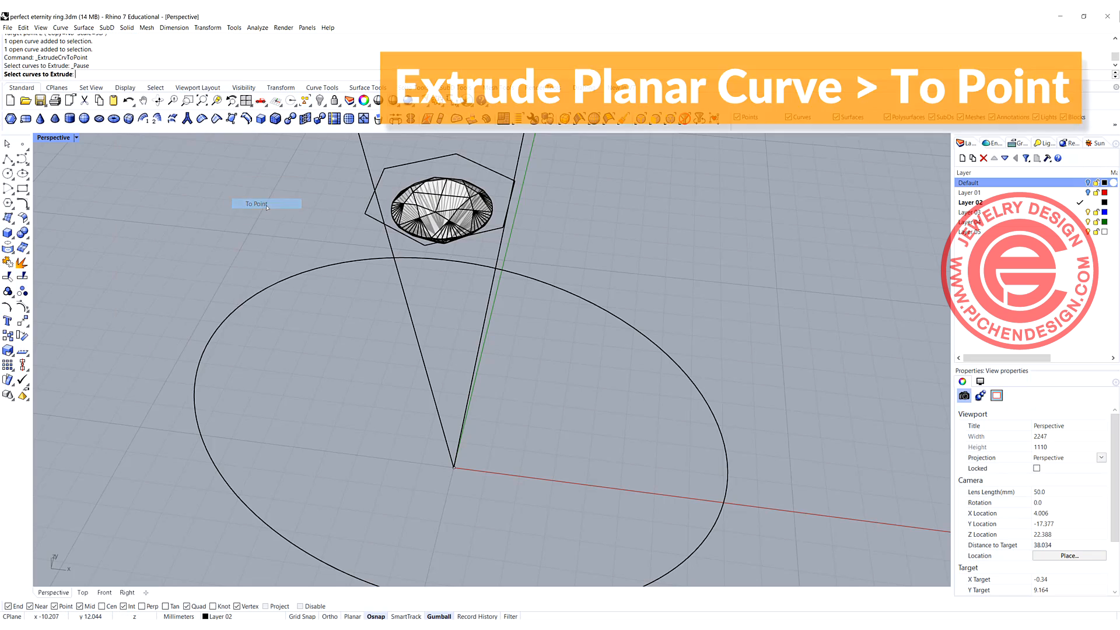
{"action": "left_click", "coordinate": [419, 244]}
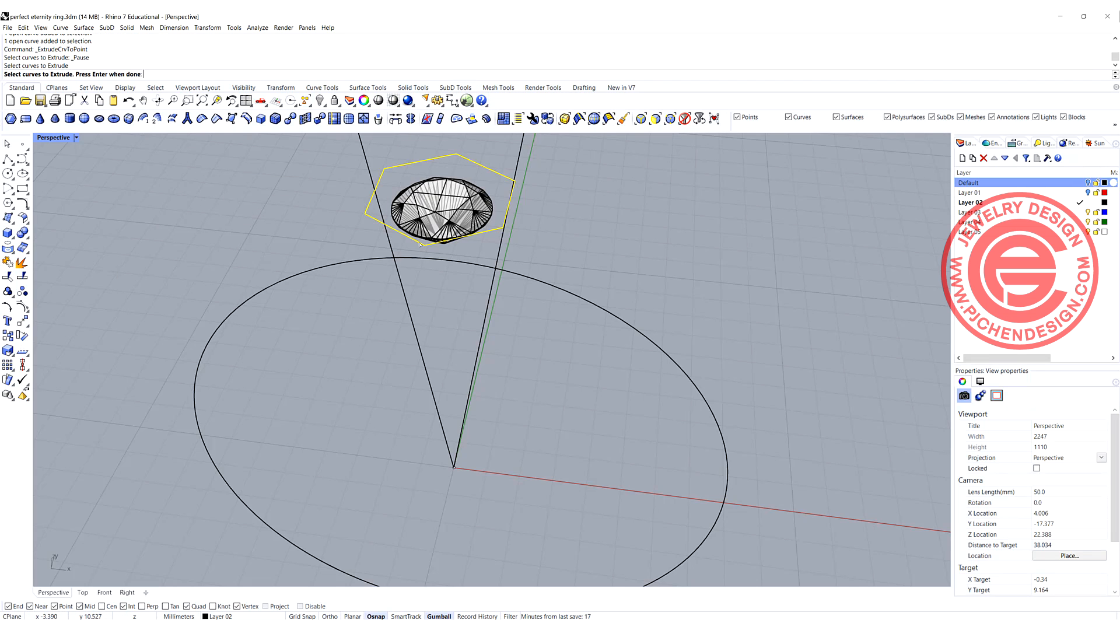
{"action": "key", "text": "Return"}
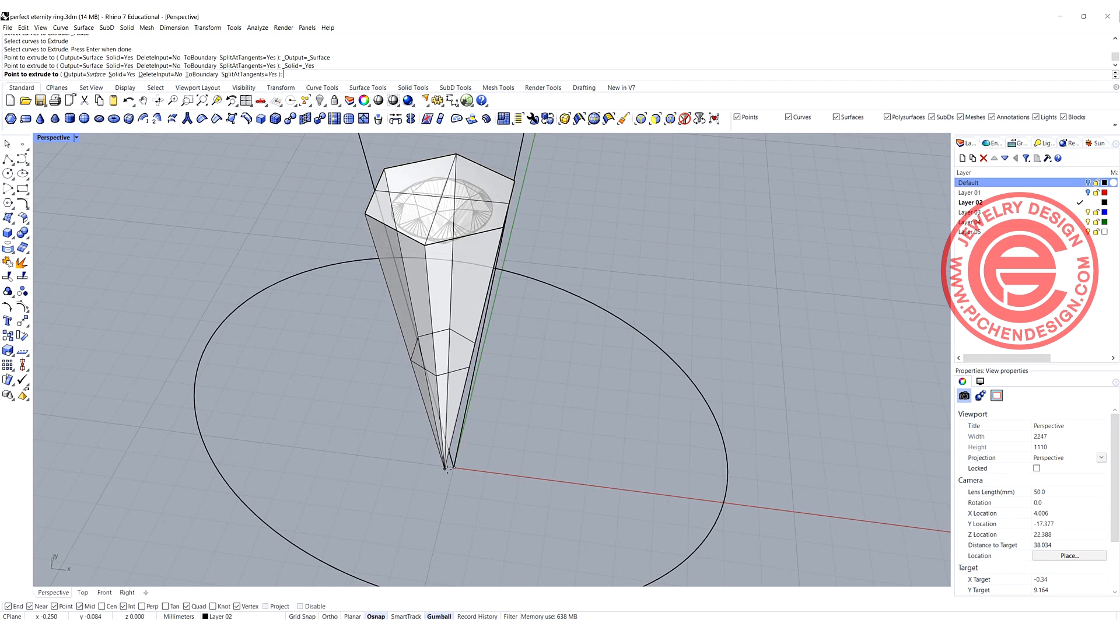
{"action": "left_click", "coordinate": [453, 468]}
Polar array the tapered hexagonal solid and the gem around the ring's centre in the Front view, with 20 items over 360 degrees.
{"action": "scroll", "coordinate": [547, 279], "scroll_direction": "down", "scroll_amount": 5}
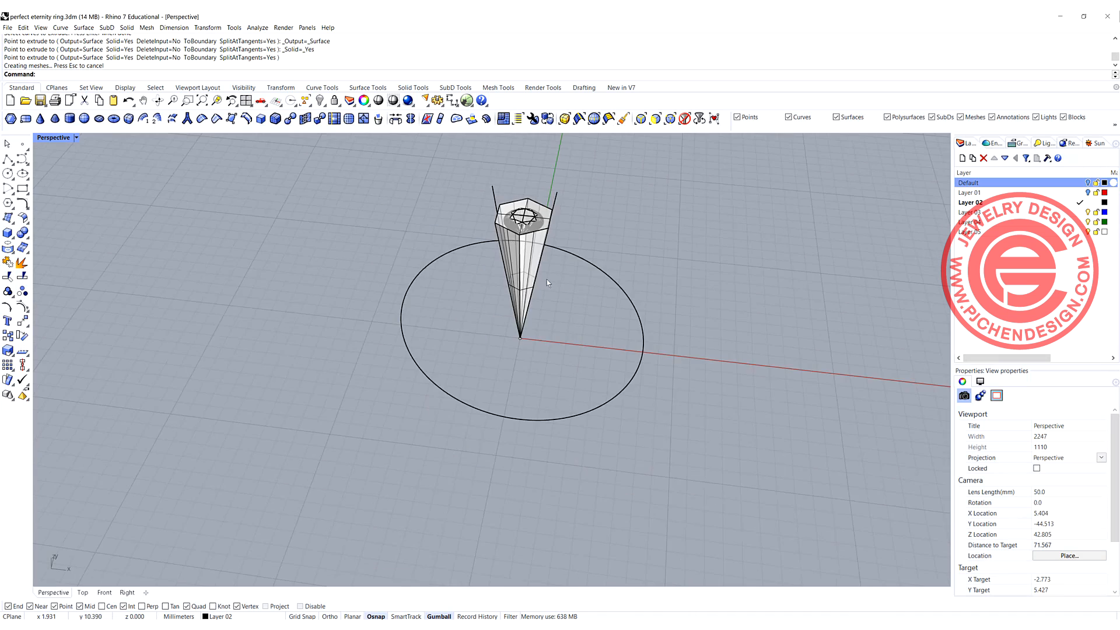
{"action": "scroll", "coordinate": [547, 278], "scroll_direction": "up", "scroll_amount": 3}
{"action": "right_click_drag", "start_coordinate": [564, 162], "coordinate": [533, 231], "text": "shift"}
{"action": "scroll", "coordinate": [539, 225], "scroll_direction": "up", "scroll_amount": 6}
{"action": "scroll", "coordinate": [474, 250], "scroll_direction": "up", "scroll_amount": 2}
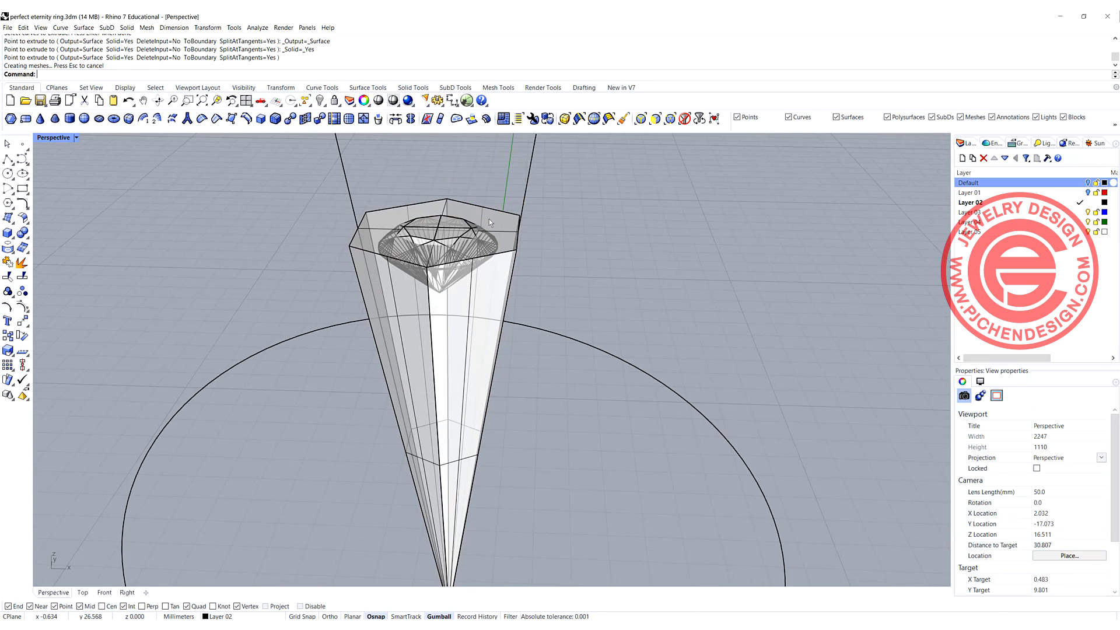
{"action": "left_click", "coordinate": [489, 219]}
{"action": "left_click", "coordinate": [468, 226], "text": "shift"}
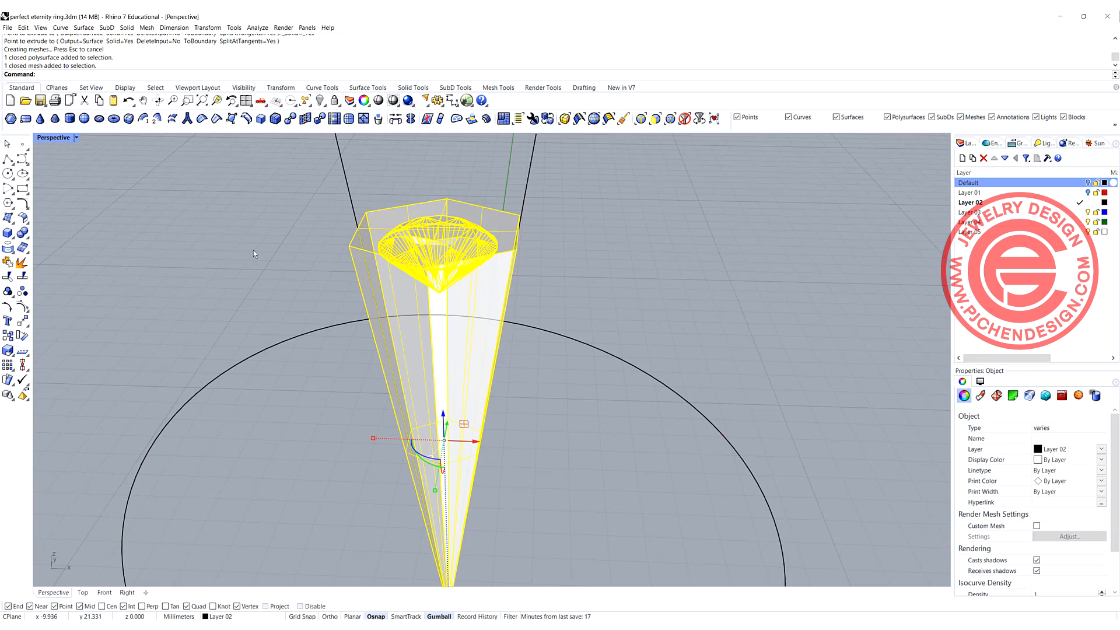
{"action": "scroll", "coordinate": [223, 251], "scroll_direction": "down", "scroll_amount": 3}
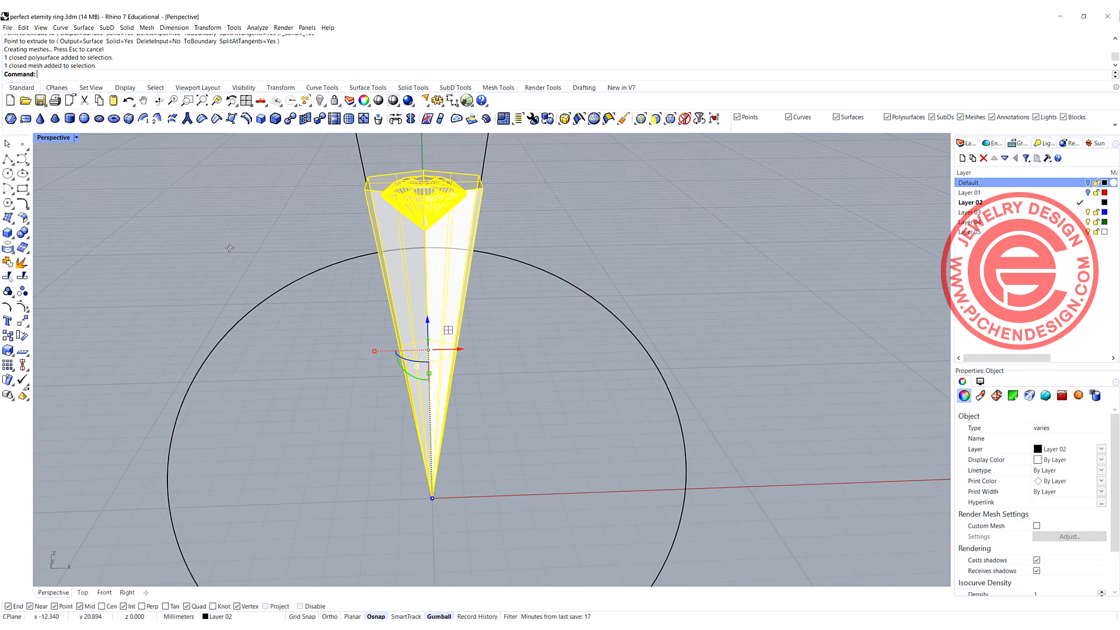
{"action": "double_click", "coordinate": [50, 138]}
{"action": "double_click", "coordinate": [50, 370]}
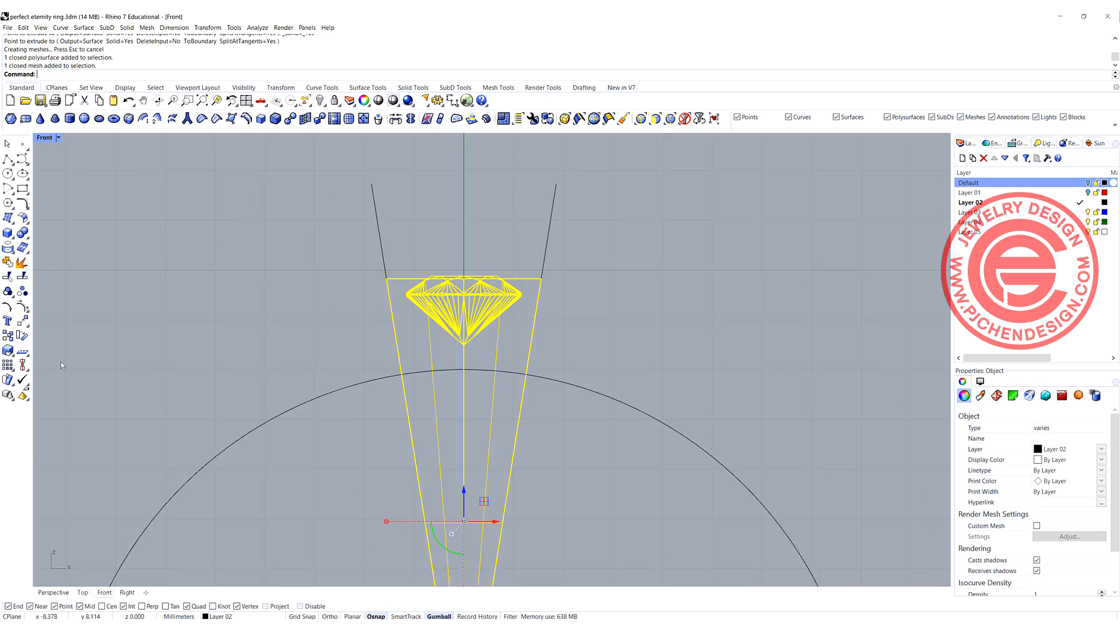
{"action": "scroll", "coordinate": [60, 361], "scroll_direction": "down", "scroll_amount": 3}
{"action": "left_click", "coordinate": [21, 365]}
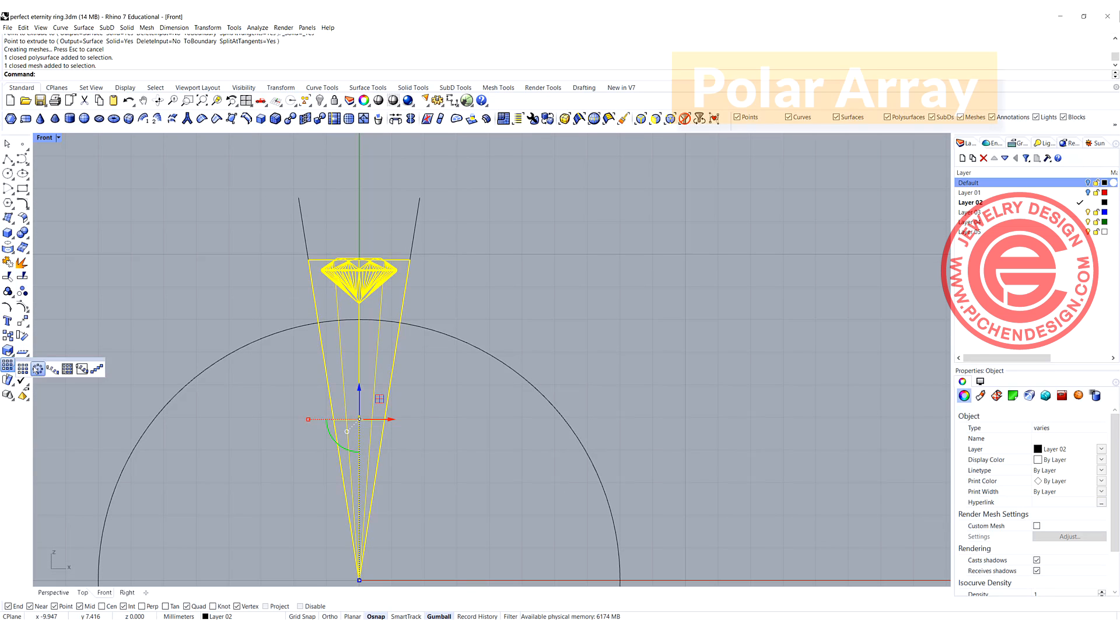
{"action": "left_click", "coordinate": [38, 370]}
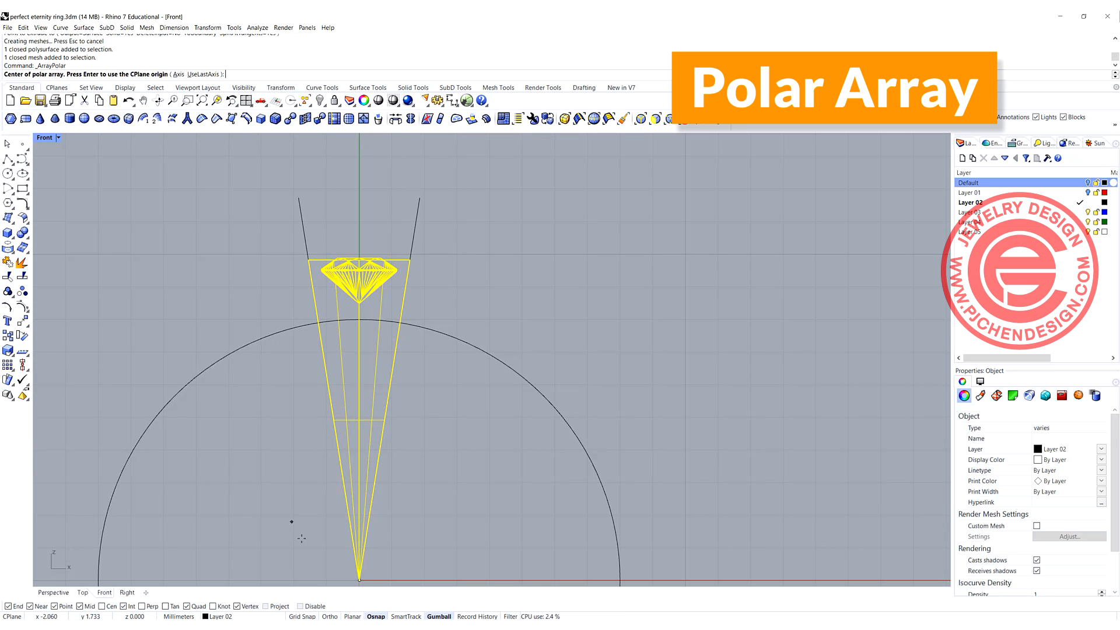
{"action": "left_click", "coordinate": [360, 580]}
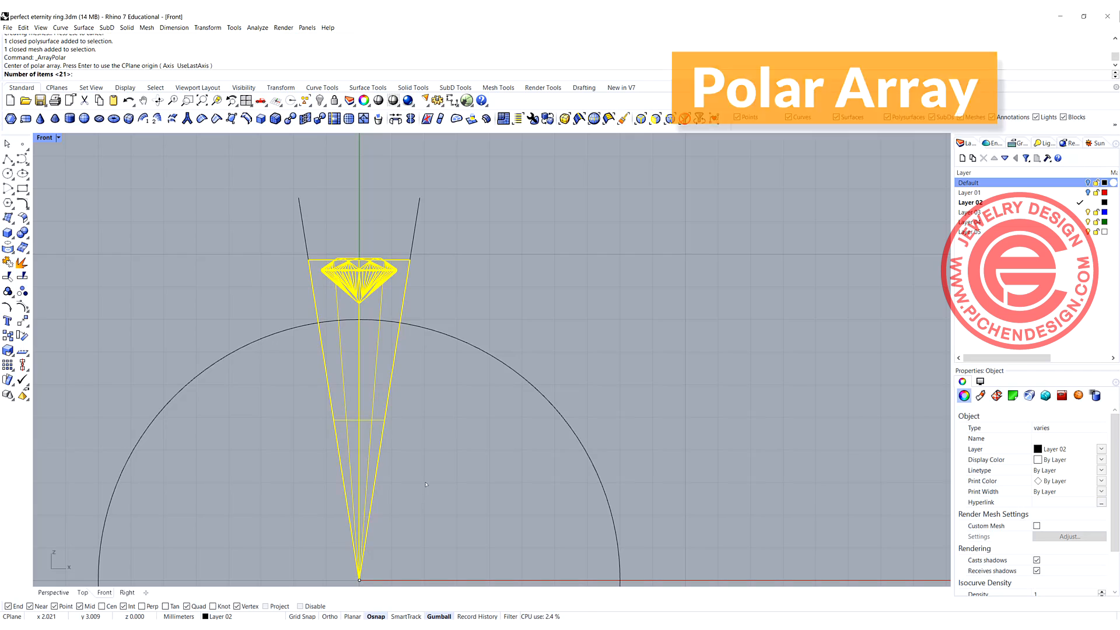
{"action": "scroll", "coordinate": [431, 453], "scroll_direction": "down", "scroll_amount": 2}
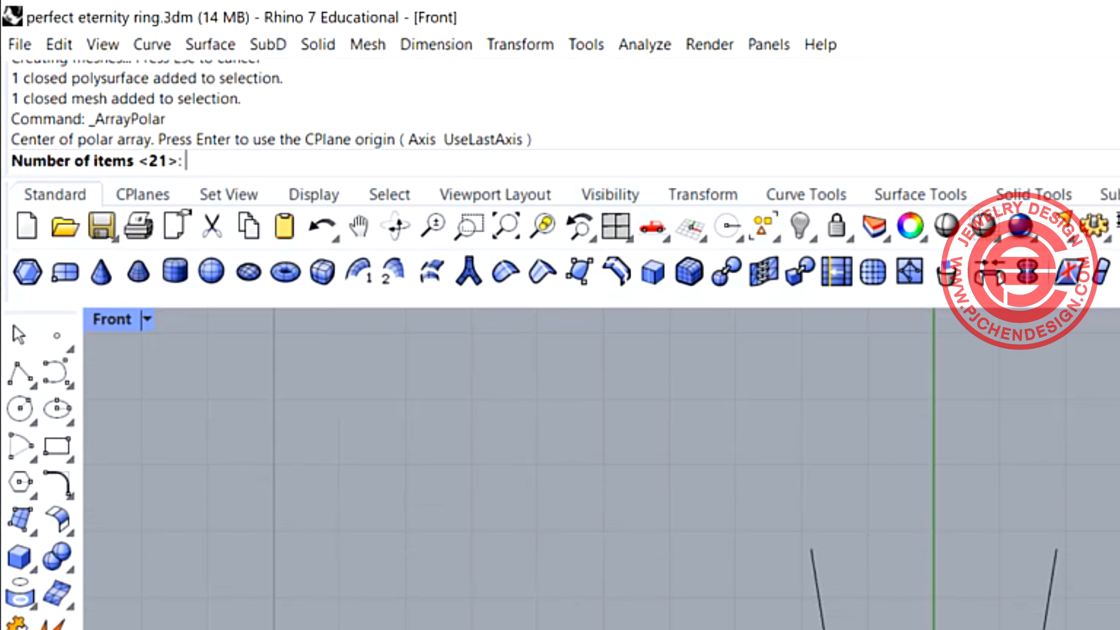
{"action": "type", "text": "20"}
{"action": "key", "text": "Return"}
{"action": "key", "text": "Return"}
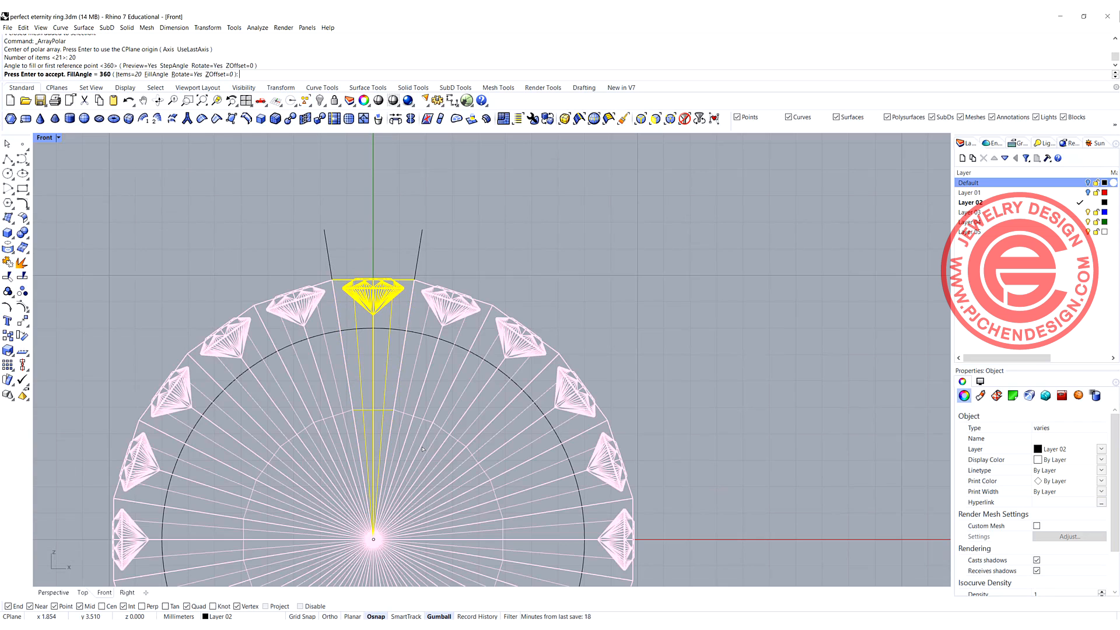
{"action": "key", "text": "Return"}
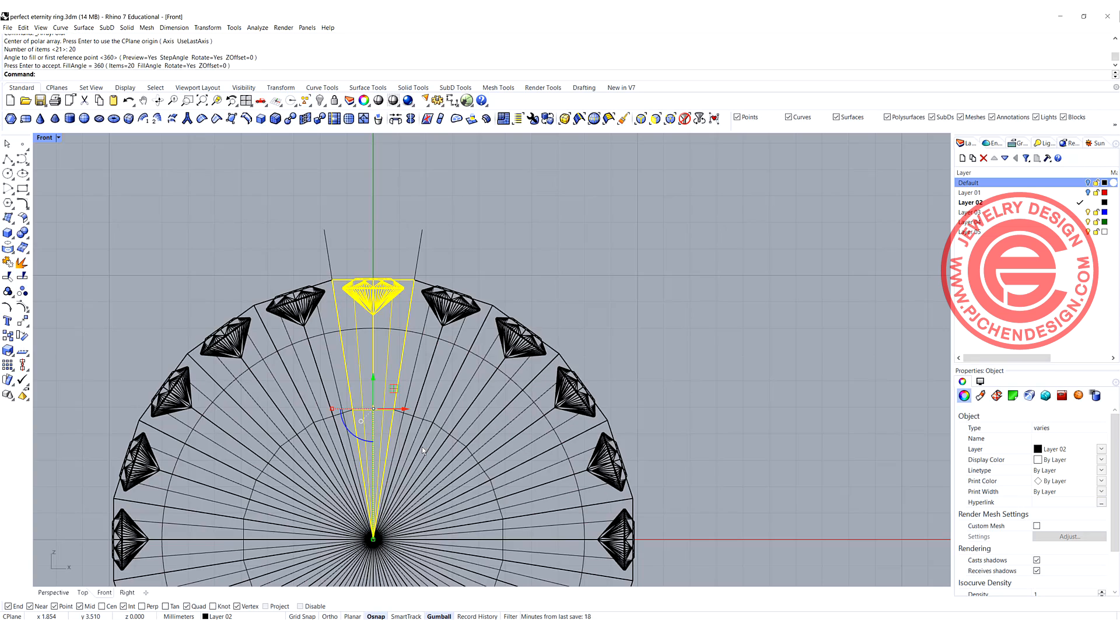
{"action": "key", "text": "Escape"}
Undo the polar array of the tapered solid and gem.
{"action": "scroll", "coordinate": [578, 265], "scroll_direction": "down", "scroll_amount": 3}
{"action": "right_click_drag", "start_coordinate": [349, 250], "coordinate": [253, 220]}
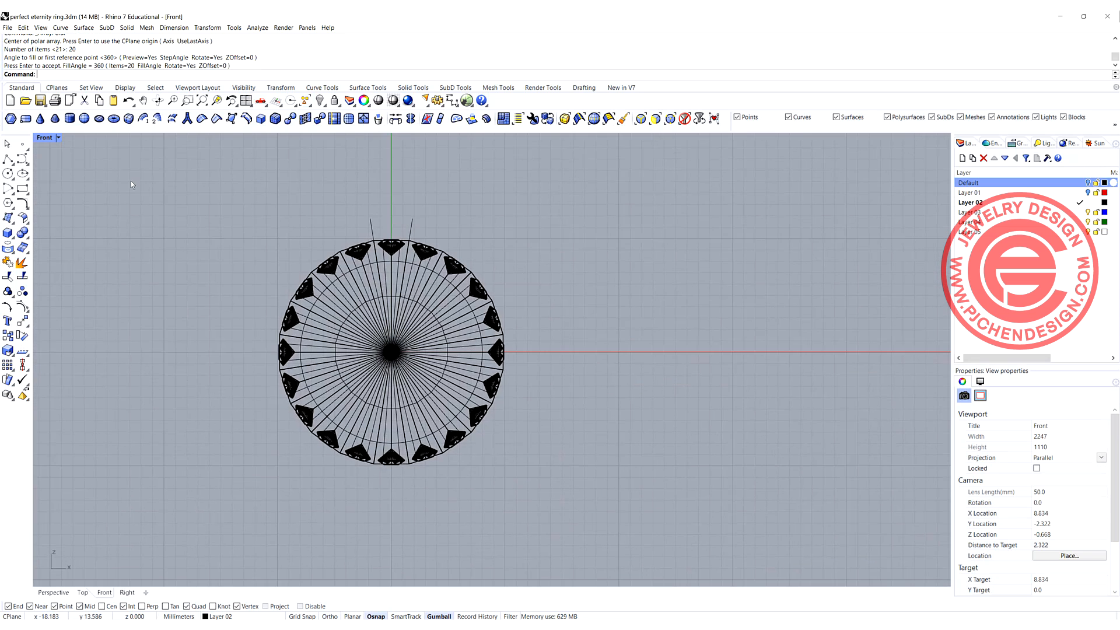
{"action": "double_click", "coordinate": [50, 139]}
{"action": "right_click_drag", "start_coordinate": [649, 201], "coordinate": [603, 231]}
{"action": "scroll", "coordinate": [412, 313], "scroll_direction": "up", "scroll_amount": 4}
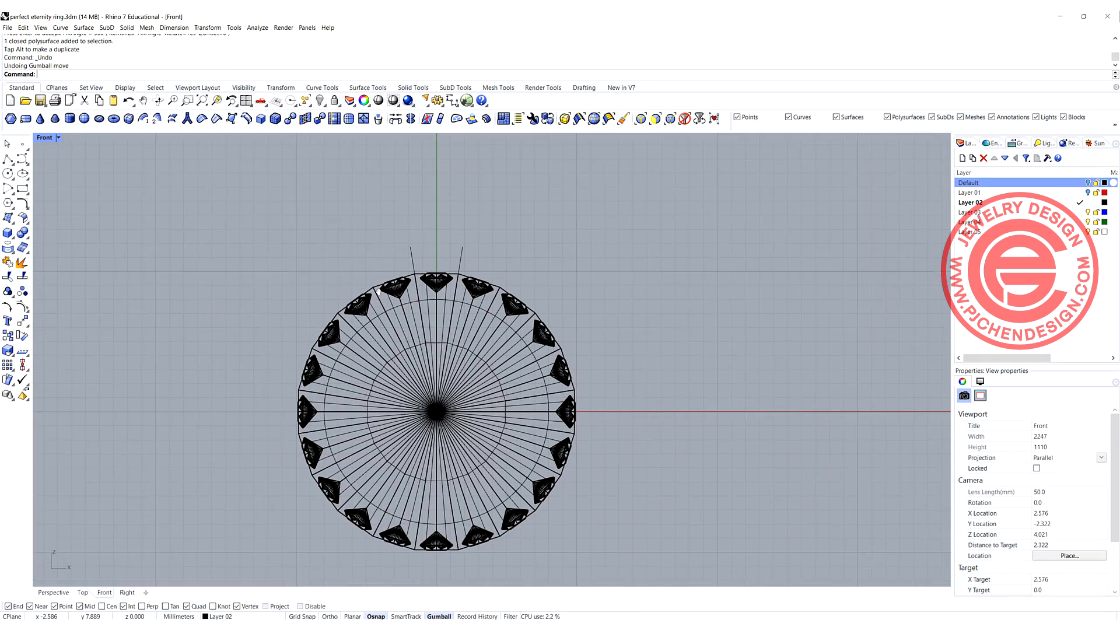
{"action": "right_click_drag", "start_coordinate": [412, 312], "coordinate": [382, 300]}
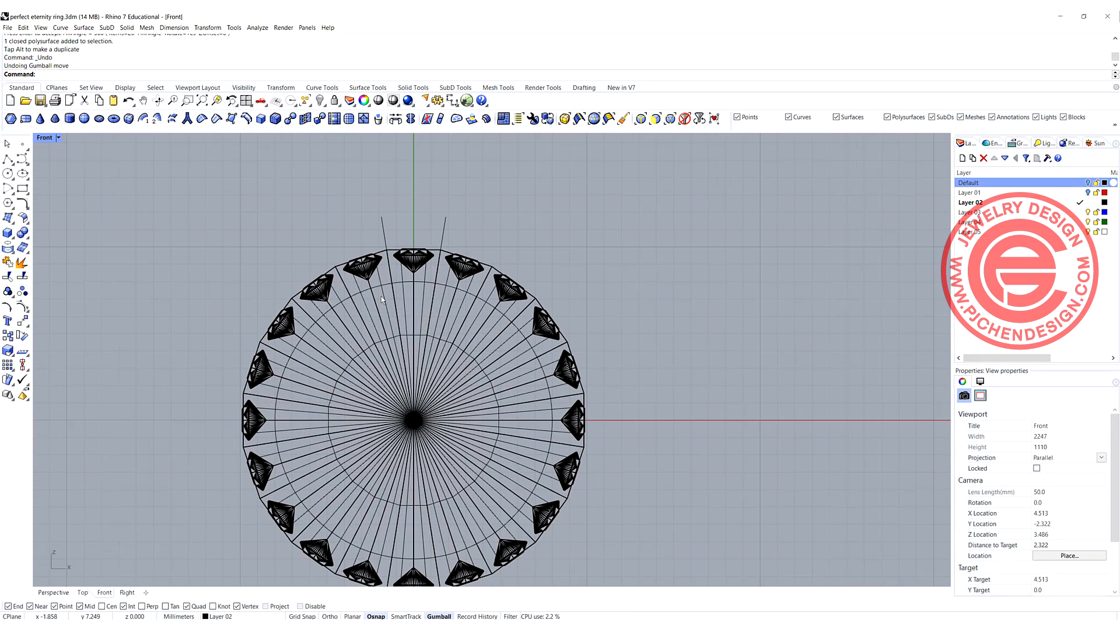
{"action": "key", "text": "ctrl+z"}
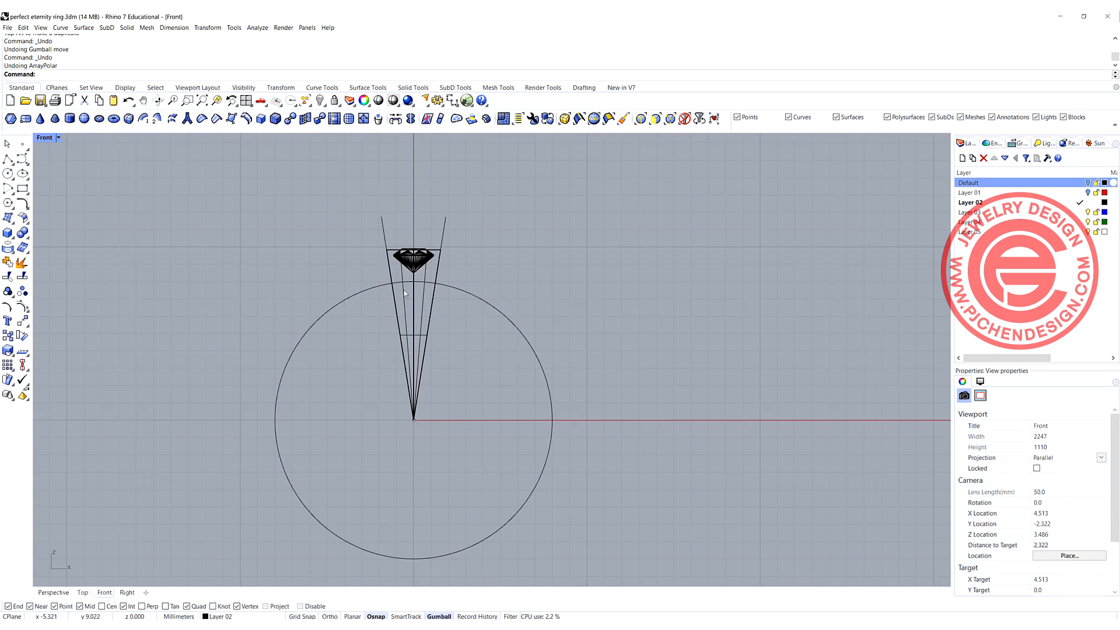
Duplicate the tapered hexagonal solid straight up by about 4.7 mm in the Front view.
{"action": "scroll", "coordinate": [428, 265], "scroll_direction": "up", "scroll_amount": 3}
{"action": "left_click", "coordinate": [402, 300]}
{"action": "scroll", "coordinate": [385, 344], "scroll_direction": "down", "scroll_amount": 3}
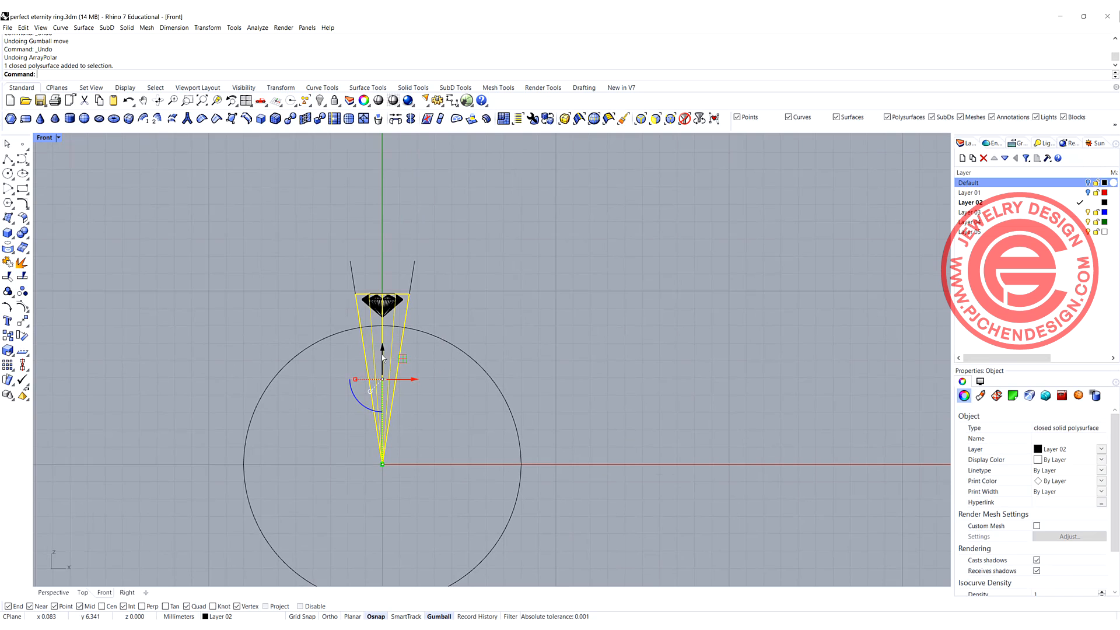
{"action": "left_click_drag", "start_coordinate": [381, 355], "coordinate": [382, 269]}
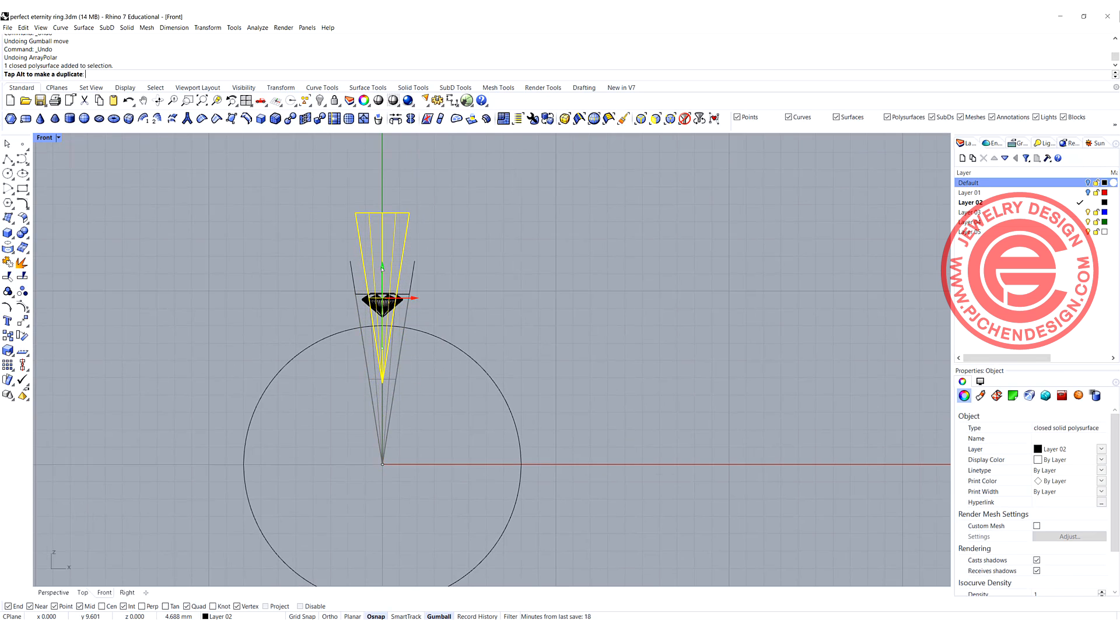
{"action": "left_click", "coordinate": [517, 306]}
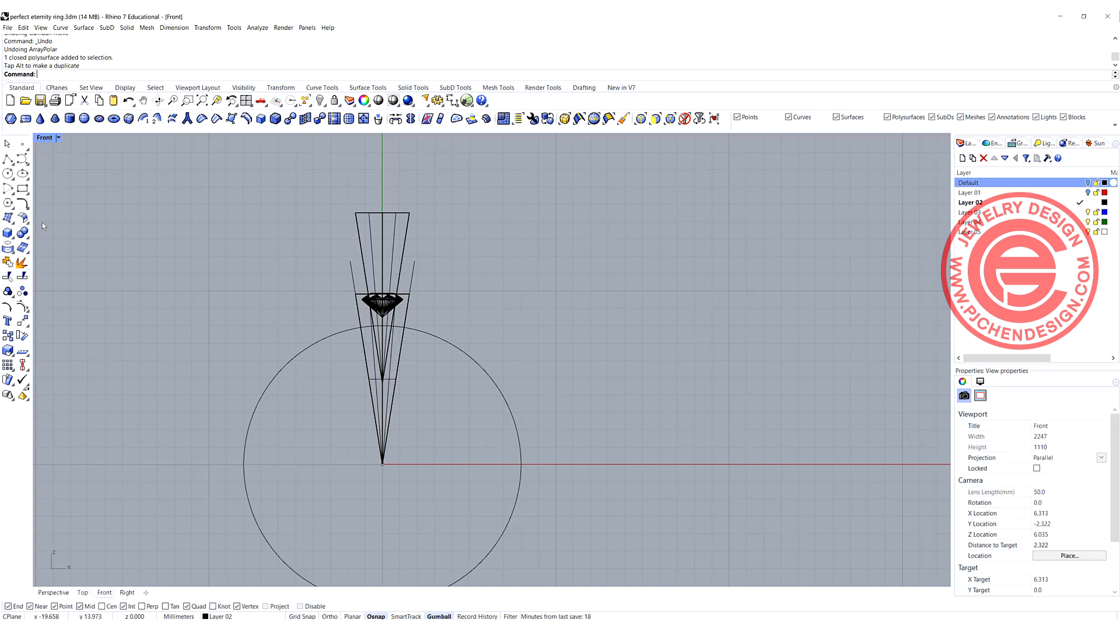
Hollow the lower tapered hexagonal solid by subtracting the raised copy from it with Boolean Difference.
{"action": "left_click", "coordinate": [26, 234]}
{"action": "left_click", "coordinate": [52, 236]}
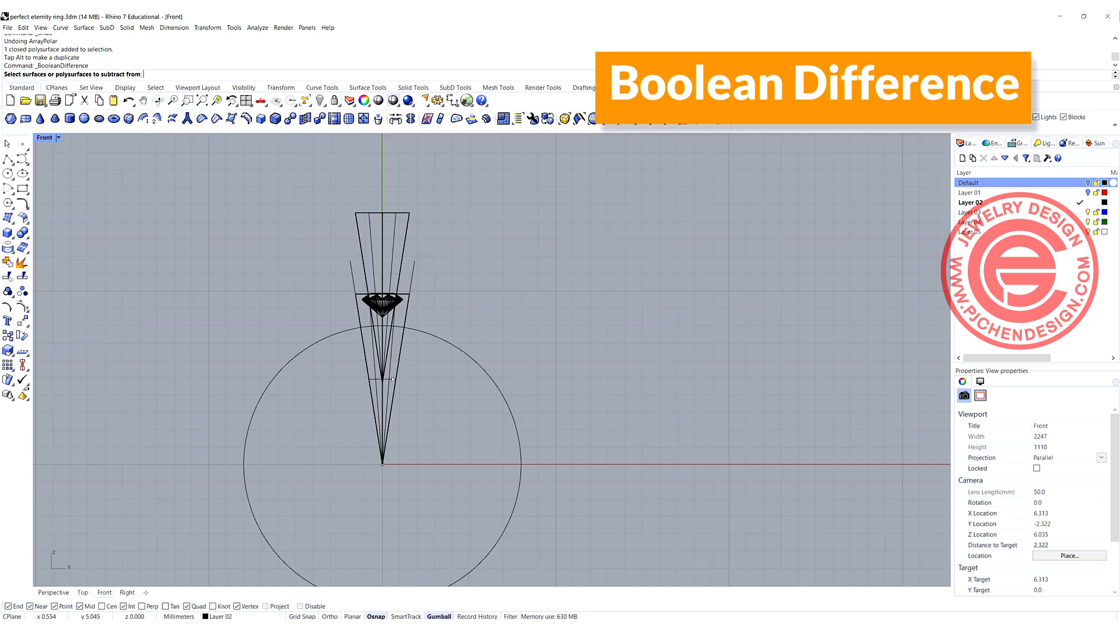
{"action": "left_click", "coordinate": [396, 375]}
{"action": "key", "text": "Return"}
{"action": "left_click", "coordinate": [386, 361]}
{"action": "key", "text": "Return"}
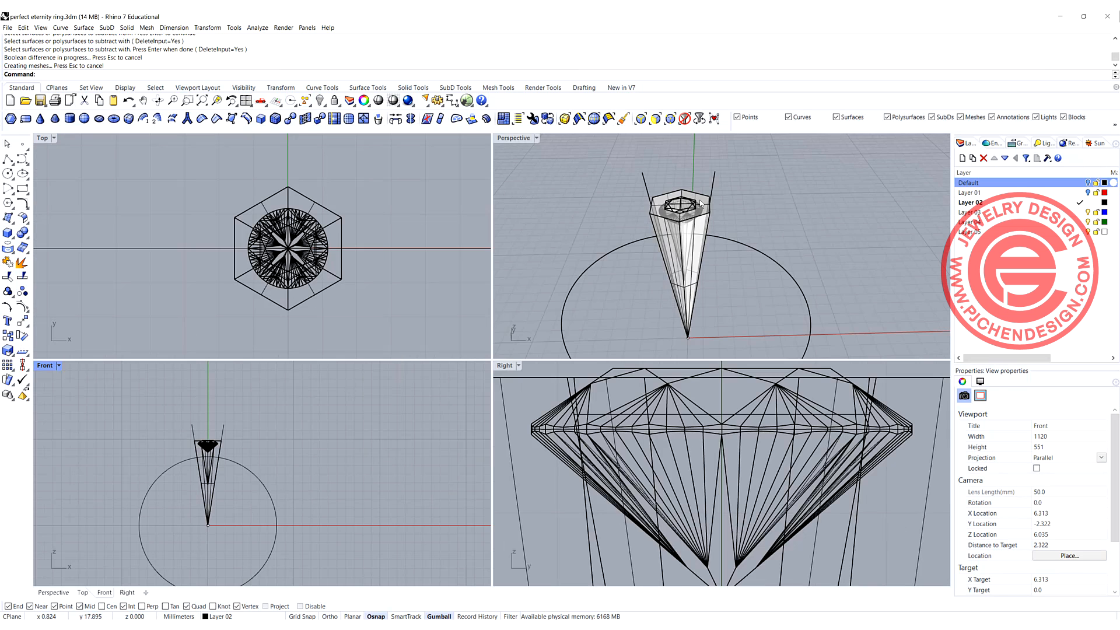
Chamfer the six inner top edges of the hollow hexagonal setting with a distance of 0.6 mm.
{"action": "scroll", "coordinate": [677, 231], "scroll_direction": "up", "scroll_amount": 4}
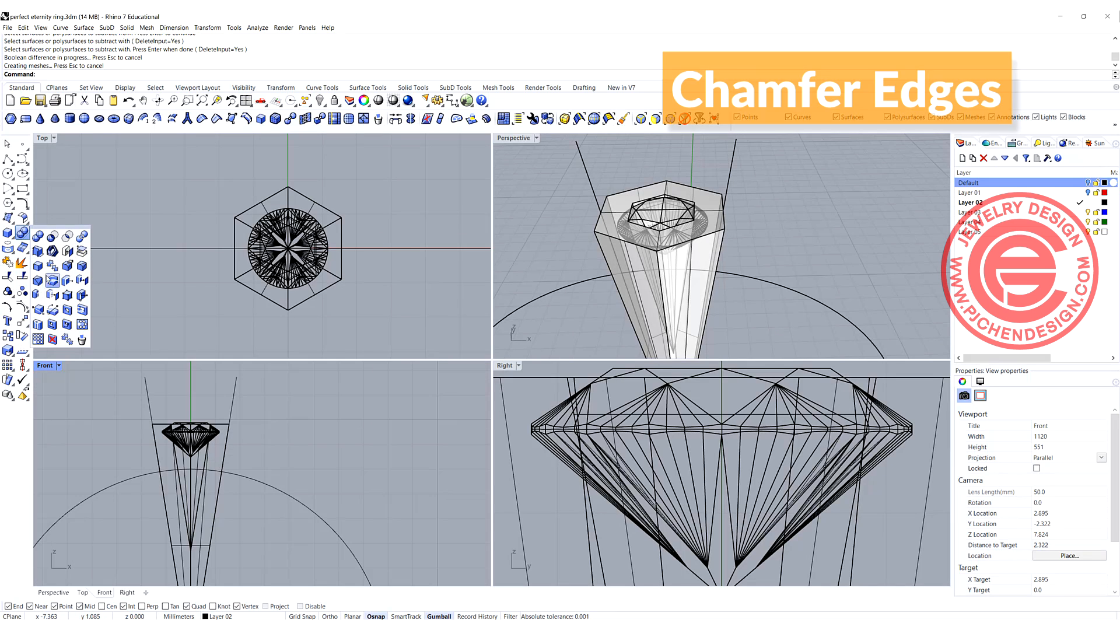
{"action": "left_click", "coordinate": [39, 282]}
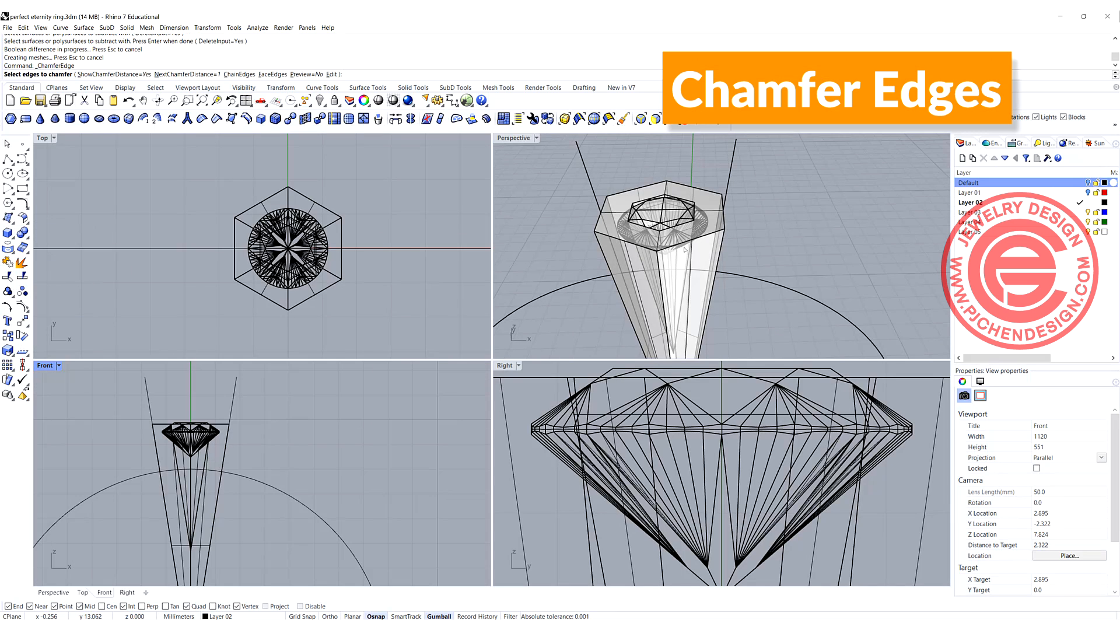
{"action": "left_click", "coordinate": [188, 74]}
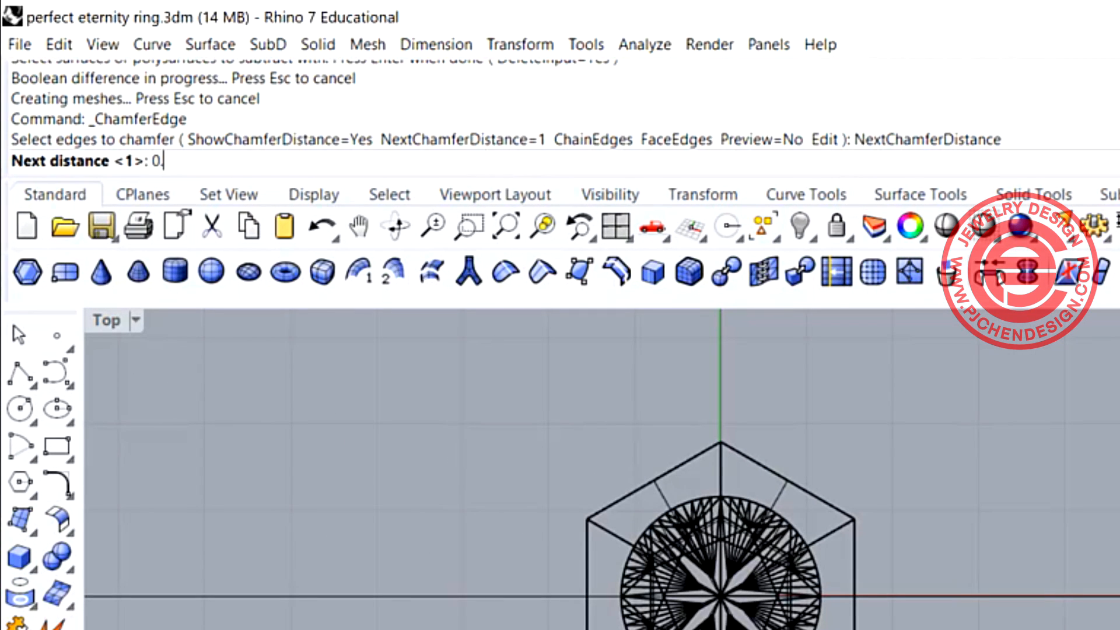
{"action": "key", "text": "Return"}
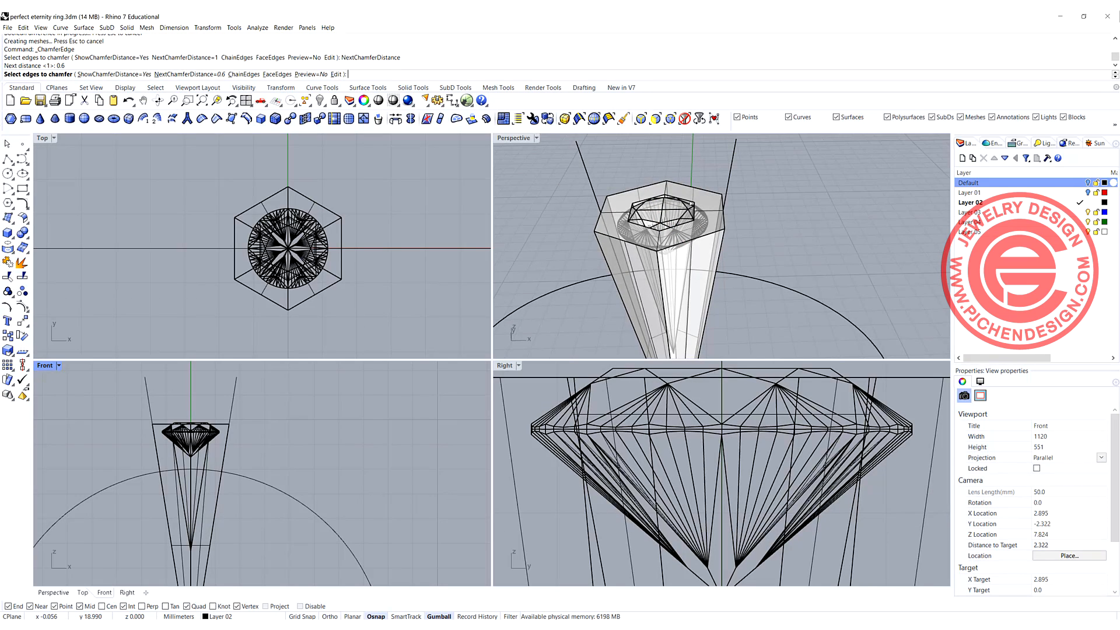
{"action": "left_click", "coordinate": [655, 199]}
{"action": "scroll", "coordinate": [653, 198], "scroll_direction": "up", "scroll_amount": 3}
{"action": "left_click", "coordinate": [610, 210]}
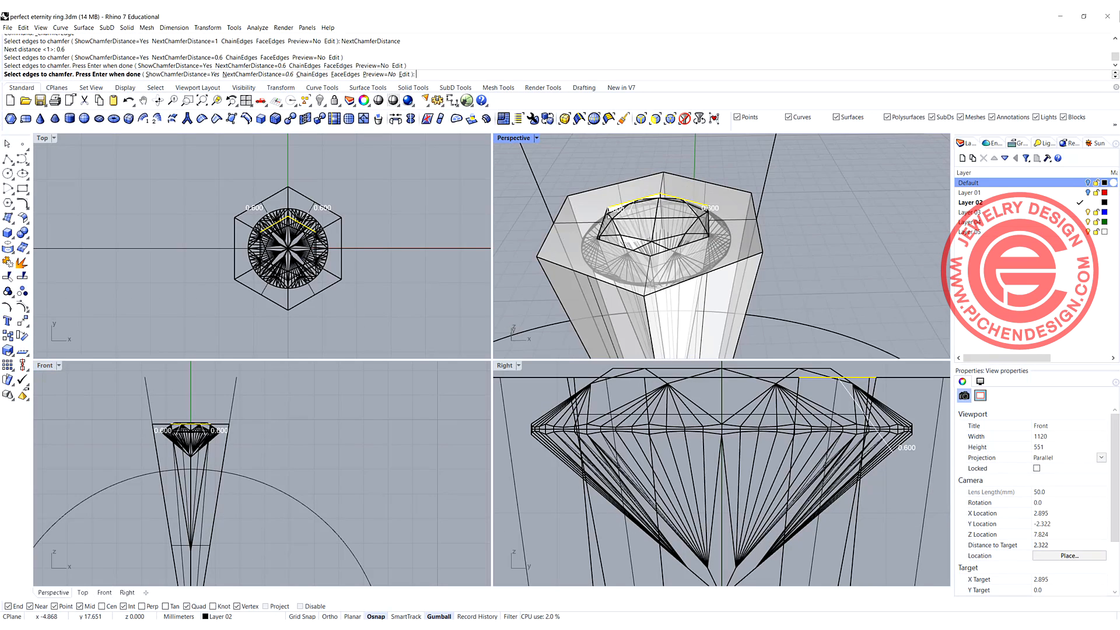
{"action": "left_click", "coordinate": [605, 224]}
{"action": "left_click", "coordinate": [626, 249]}
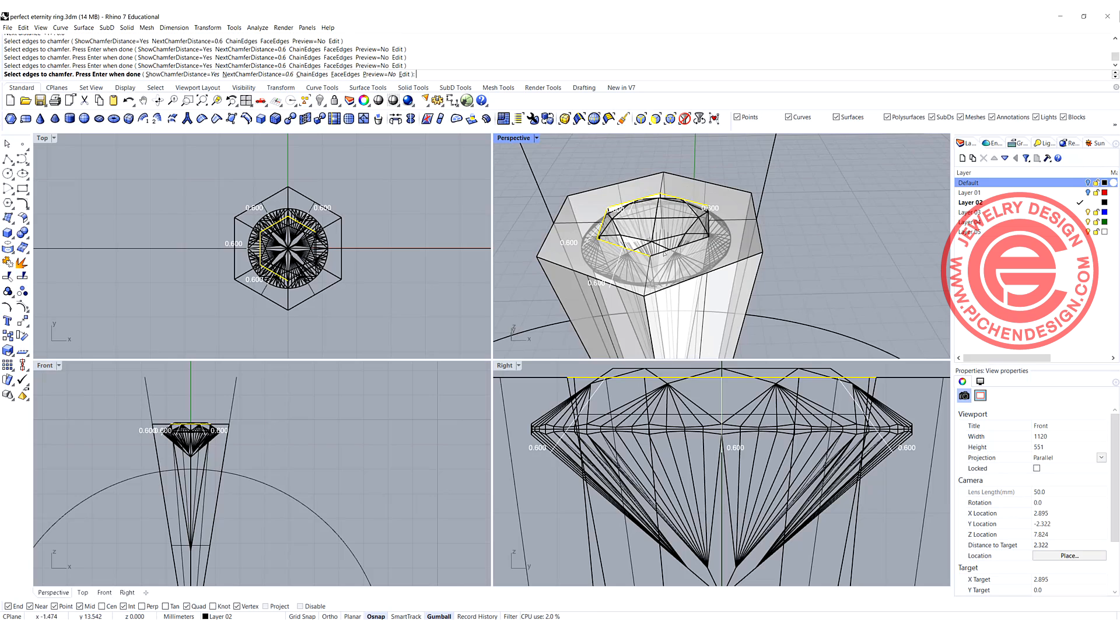
{"action": "left_click", "coordinate": [677, 247]}
{"action": "left_click", "coordinate": [709, 234]}
{"action": "key", "text": "Return"}
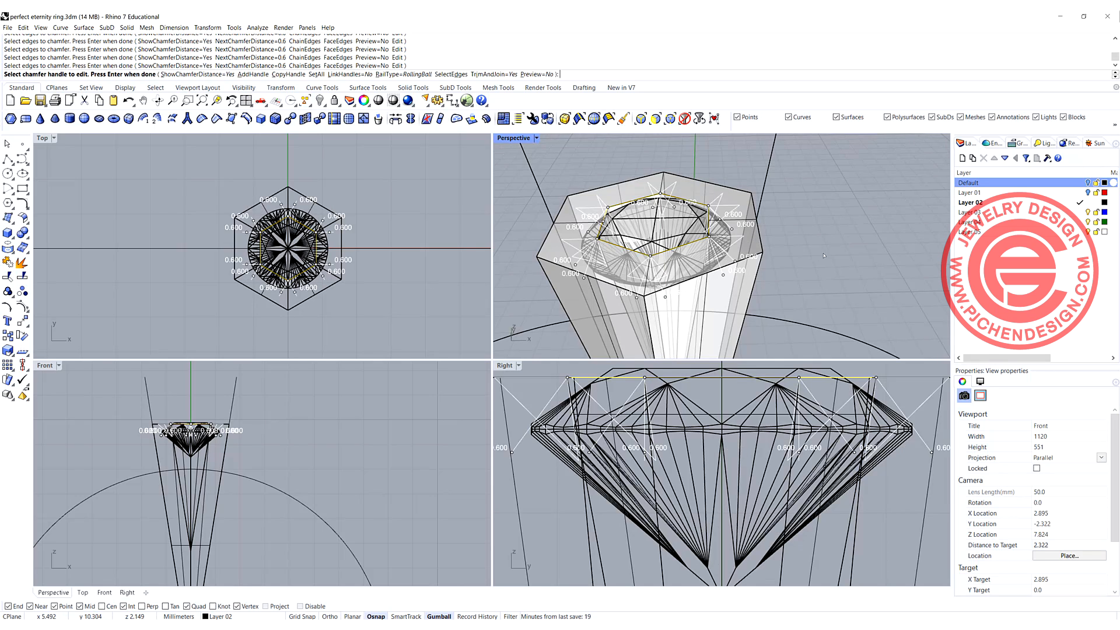
{"action": "key", "text": "Return"}
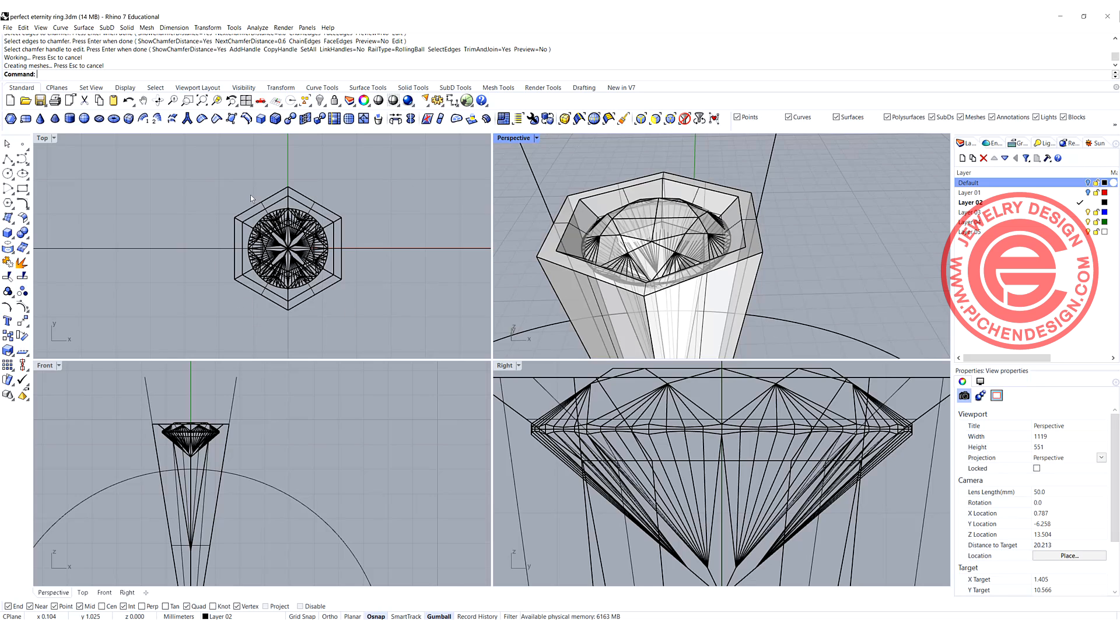
Draw a vertical line about 0.8 mm long just beside the gem's girdle in the Right view.
{"action": "left_click", "coordinate": [8, 159]}
{"action": "scroll", "coordinate": [213, 425], "scroll_direction": "up", "scroll_amount": 5}
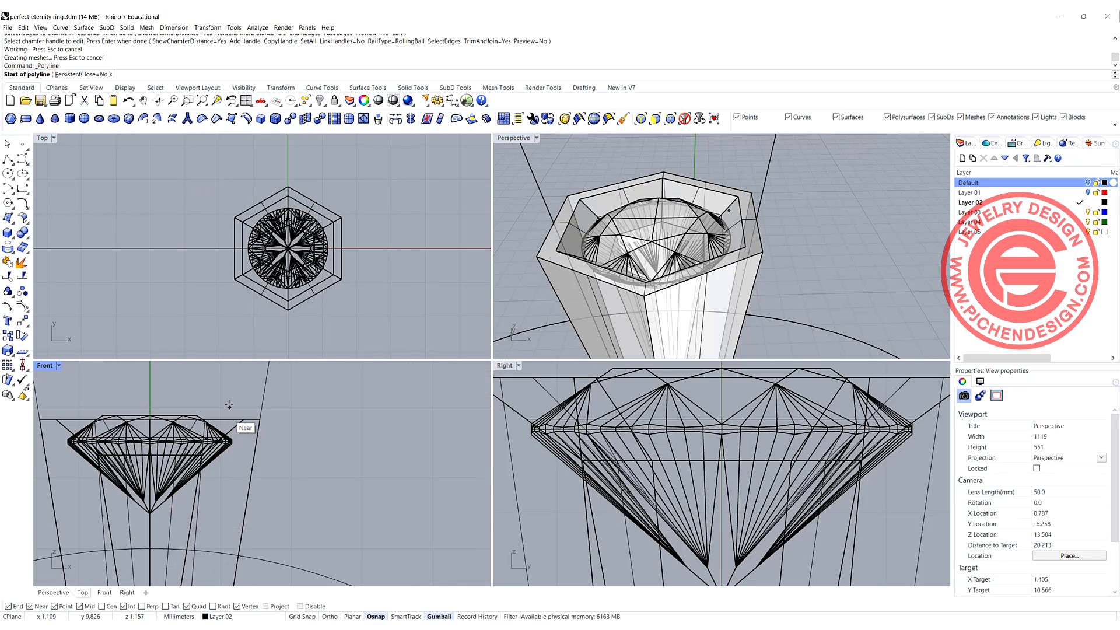
{"action": "scroll", "coordinate": [754, 435], "scroll_direction": "down", "scroll_amount": 5}
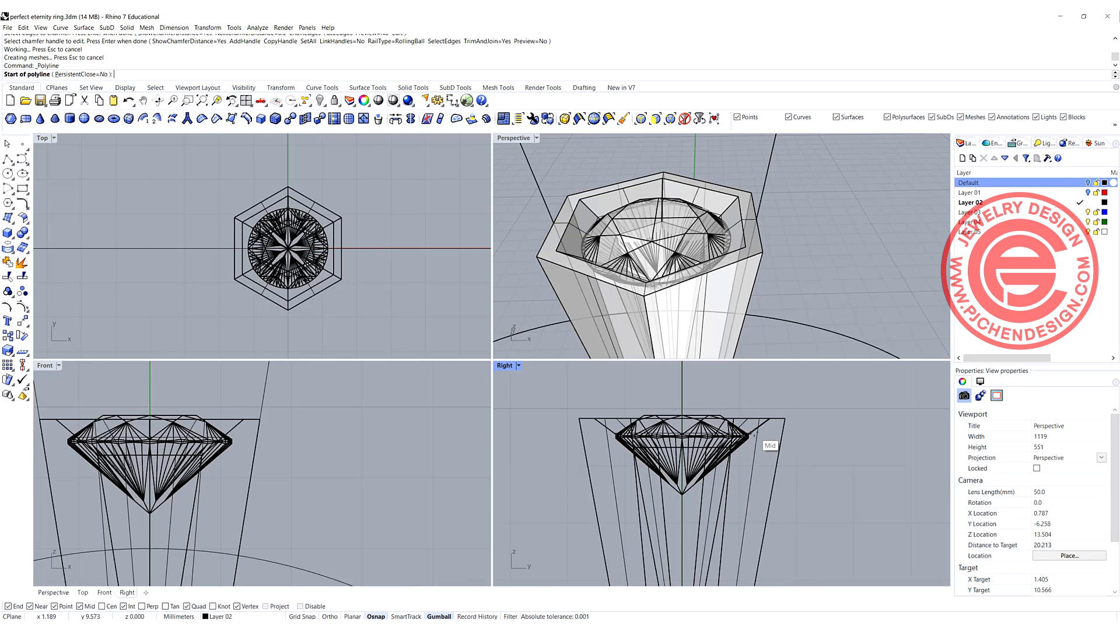
{"action": "scroll", "coordinate": [753, 432], "scroll_direction": "up", "scroll_amount": 3}
{"action": "left_click", "coordinate": [749, 394]}
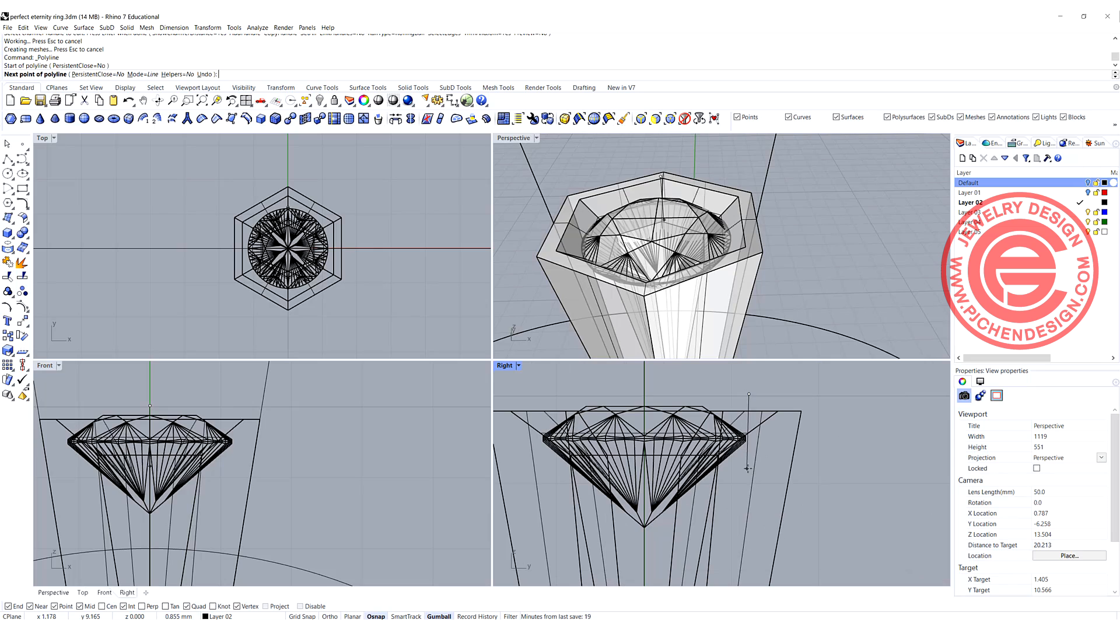
{"action": "key", "text": "F8"}
{"action": "left_click", "coordinate": [749, 464]}
{"action": "key", "text": "Return"}
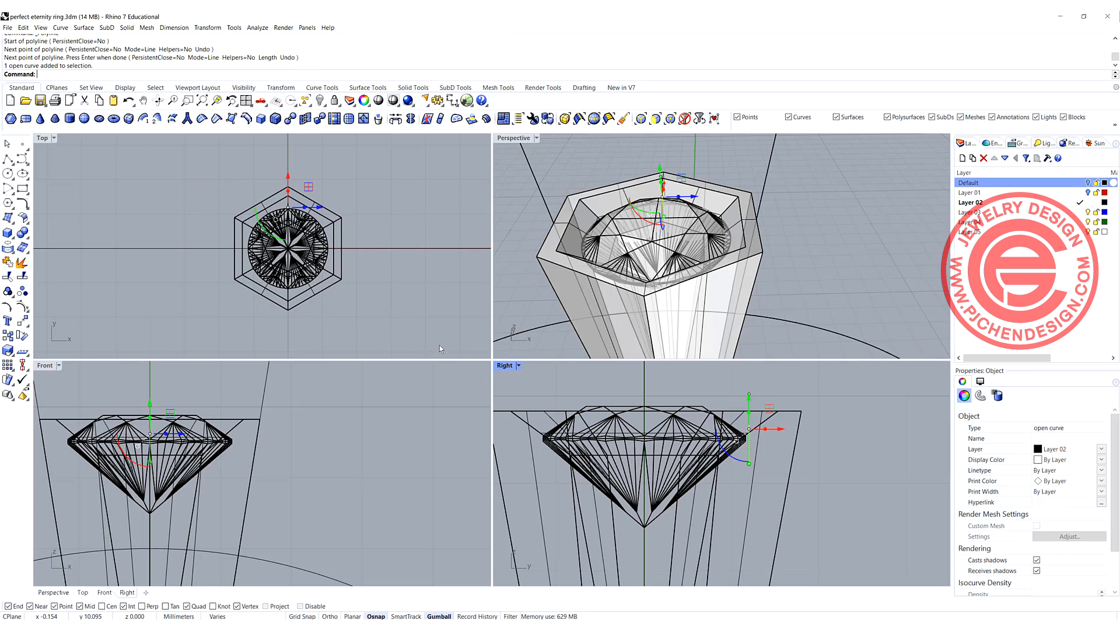
Build a round-capped solid pipe of about 0.24 mm radius at both ends along the vertical line as a prong.
{"action": "left_click", "coordinate": [22, 247]}
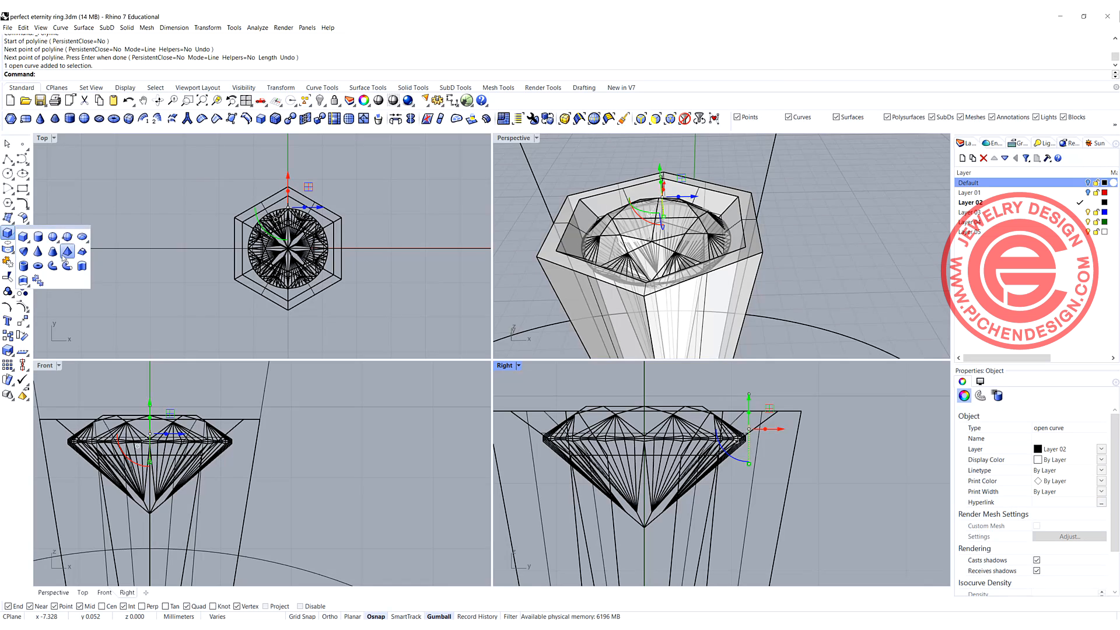
{"action": "left_click", "coordinate": [67, 257]}
{"action": "scroll", "coordinate": [288, 202], "scroll_direction": "up", "scroll_amount": 4}
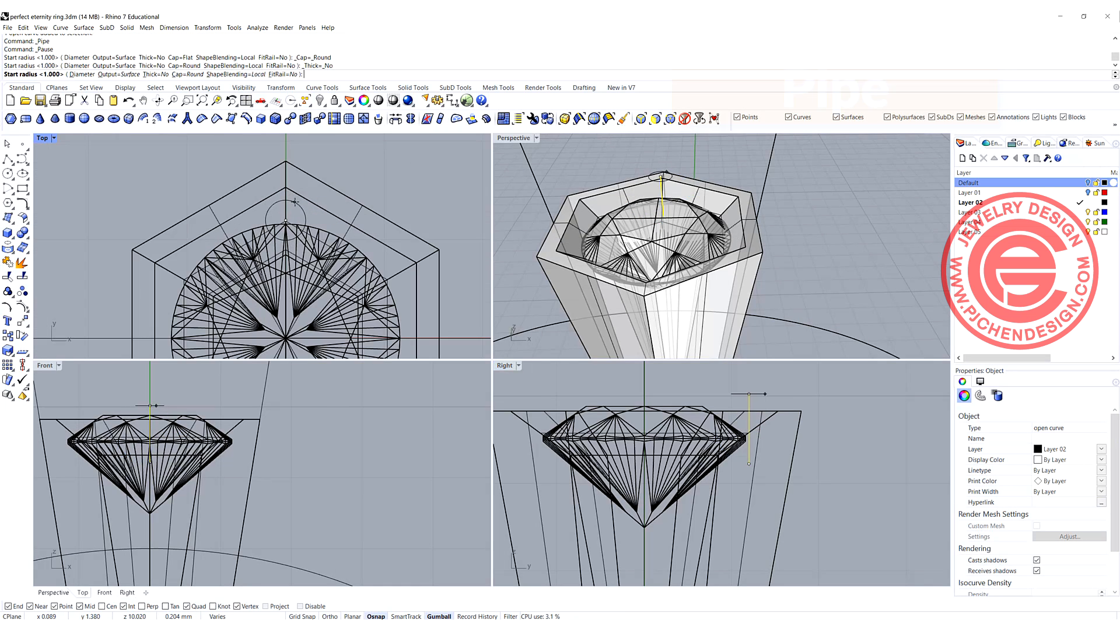
{"action": "scroll", "coordinate": [299, 200], "scroll_direction": "up", "scroll_amount": 2}
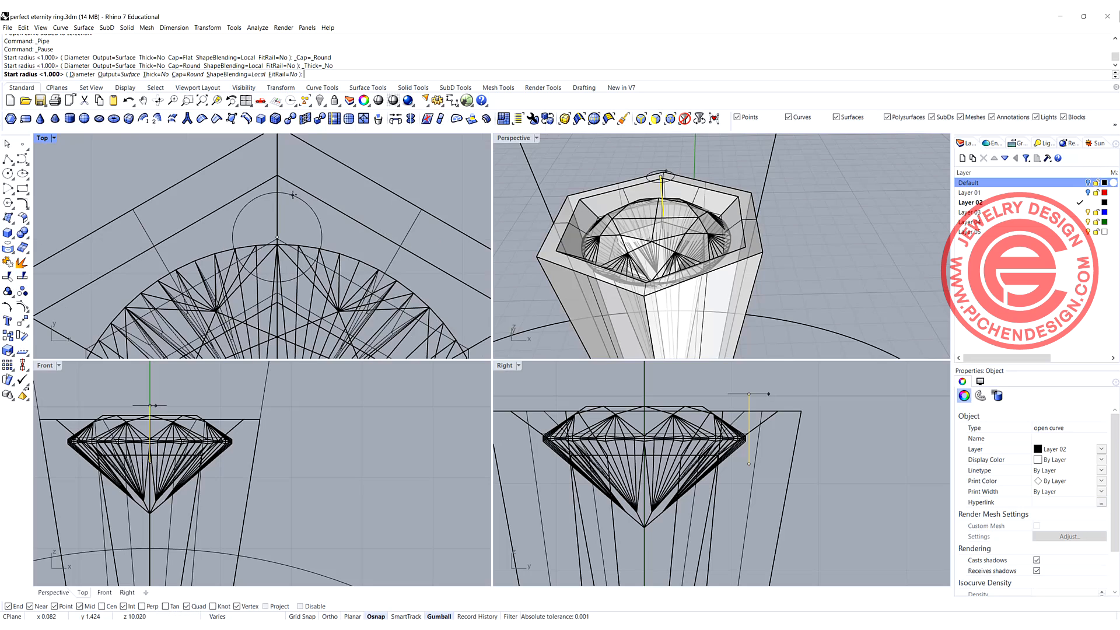
{"action": "left_click", "coordinate": [293, 196]}
{"action": "left_click", "coordinate": [293, 196]}
{"action": "key", "text": "Return"}
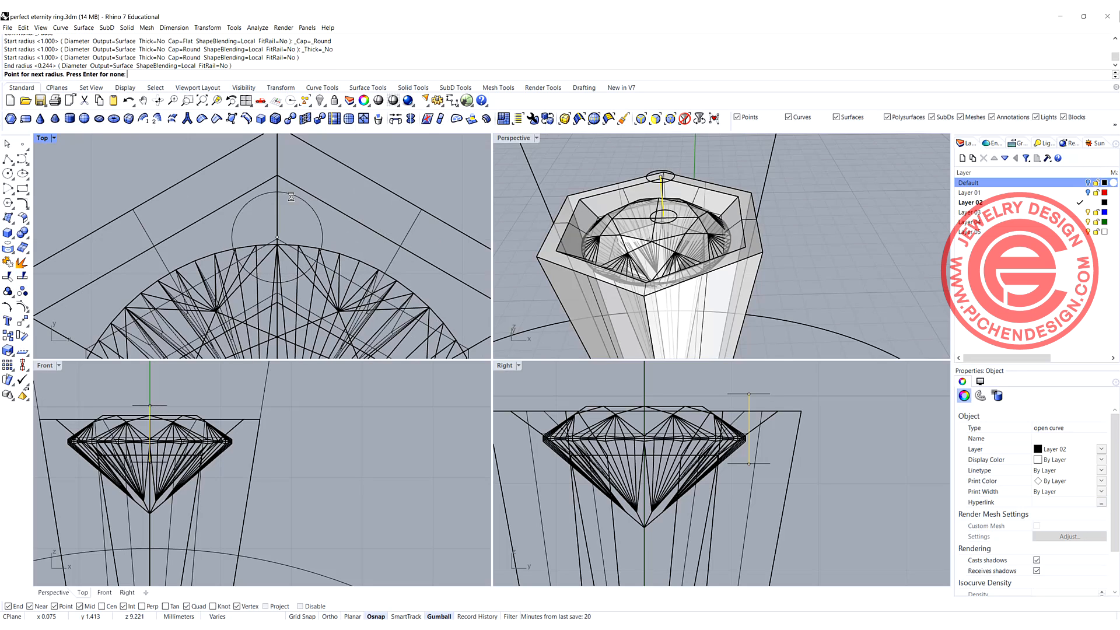
Move the prong slightly straight down in the Right view and deselect it.
{"action": "left_click", "coordinate": [759, 386]}
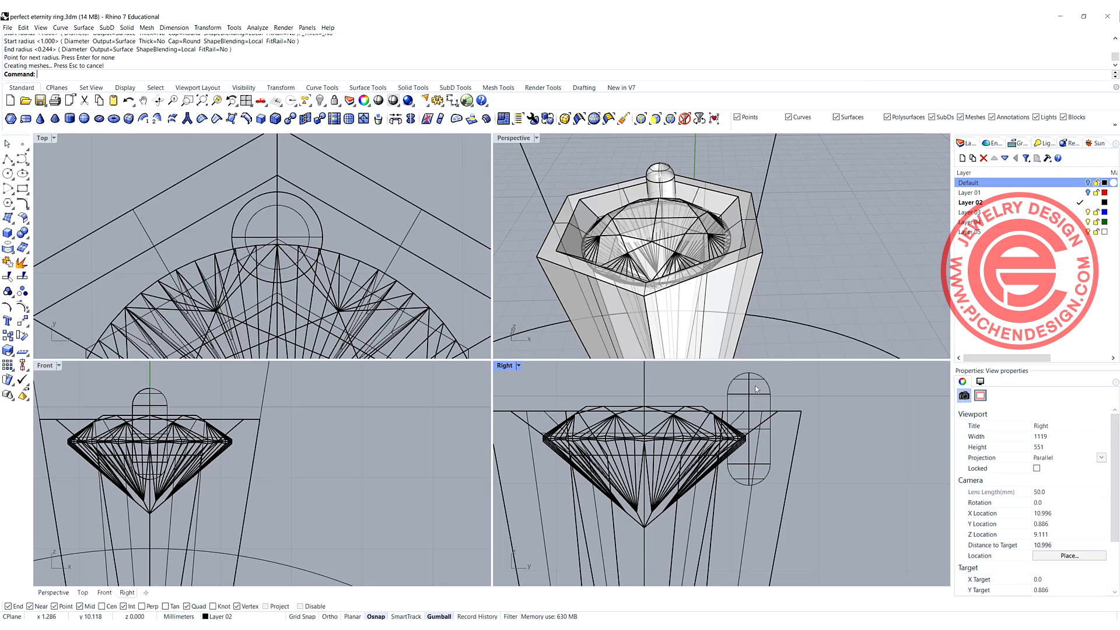
{"action": "left_click", "coordinate": [755, 391]}
{"action": "left_click_drag", "start_coordinate": [755, 398], "coordinate": [747, 419]}
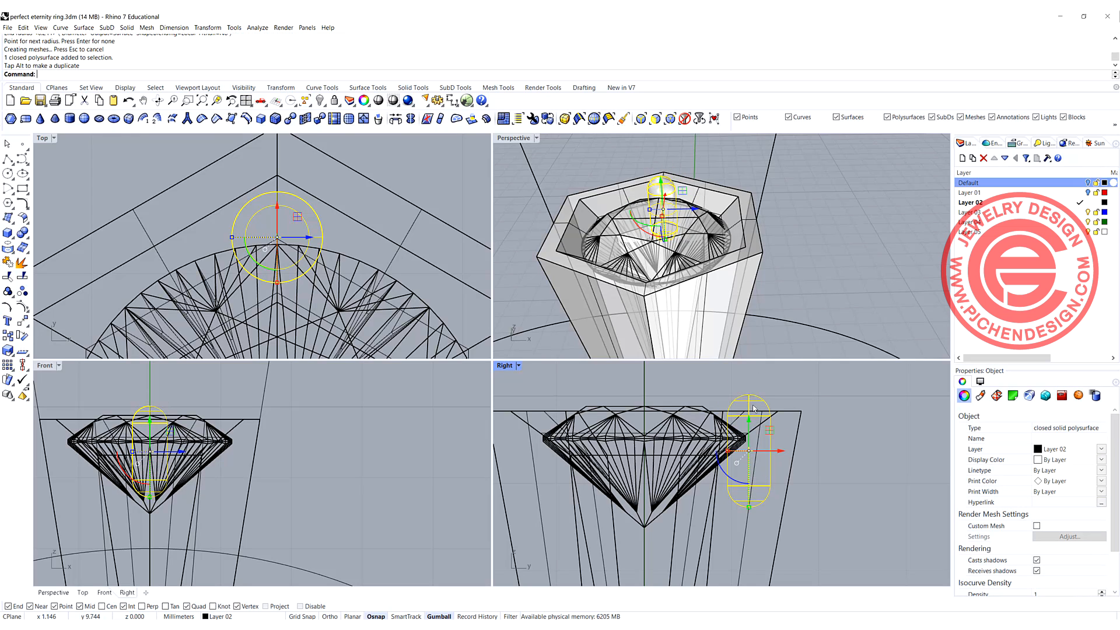
{"action": "left_click", "coordinate": [378, 164]}
Examine how the prong sits against the gem and the chamfered corner of the hexagonal setting.
{"action": "scroll", "coordinate": [363, 219], "scroll_direction": "up", "scroll_amount": 2}
{"action": "right_click_drag", "start_coordinate": [706, 230], "coordinate": [684, 213]}
{"action": "scroll", "coordinate": [582, 254], "scroll_direction": "down", "scroll_amount": 5}
{"action": "scroll", "coordinate": [606, 245], "scroll_direction": "up", "scroll_amount": 3}
{"action": "scroll", "coordinate": [644, 232], "scroll_direction": "up", "scroll_amount": 3}
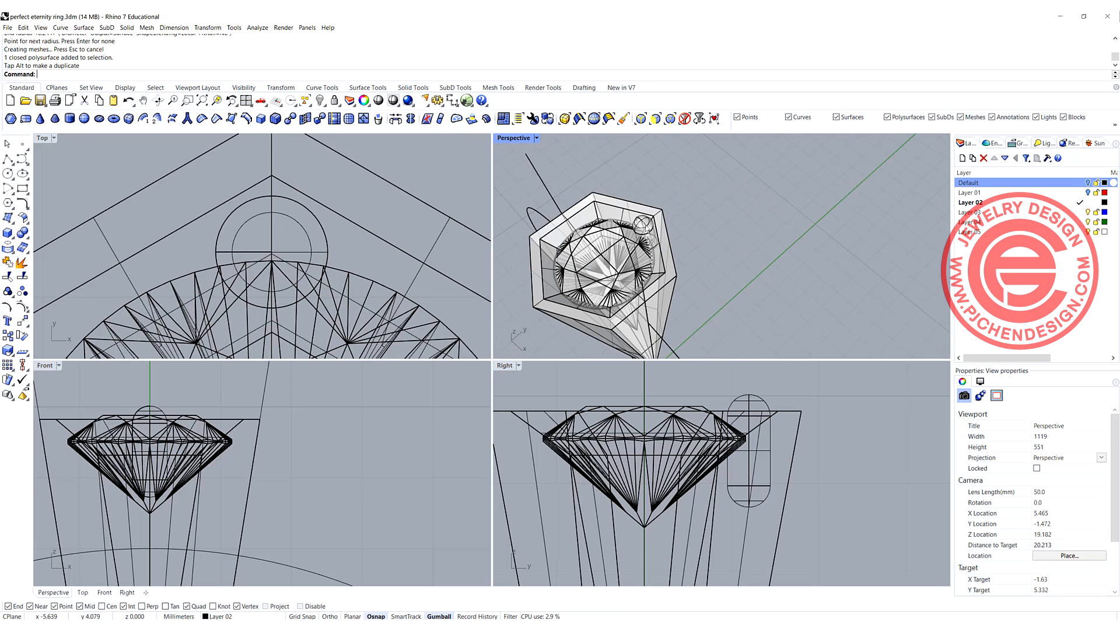
{"action": "scroll", "coordinate": [649, 226], "scroll_direction": "up", "scroll_amount": 2}
{"action": "scroll", "coordinate": [291, 208], "scroll_direction": "down", "scroll_amount": 14}
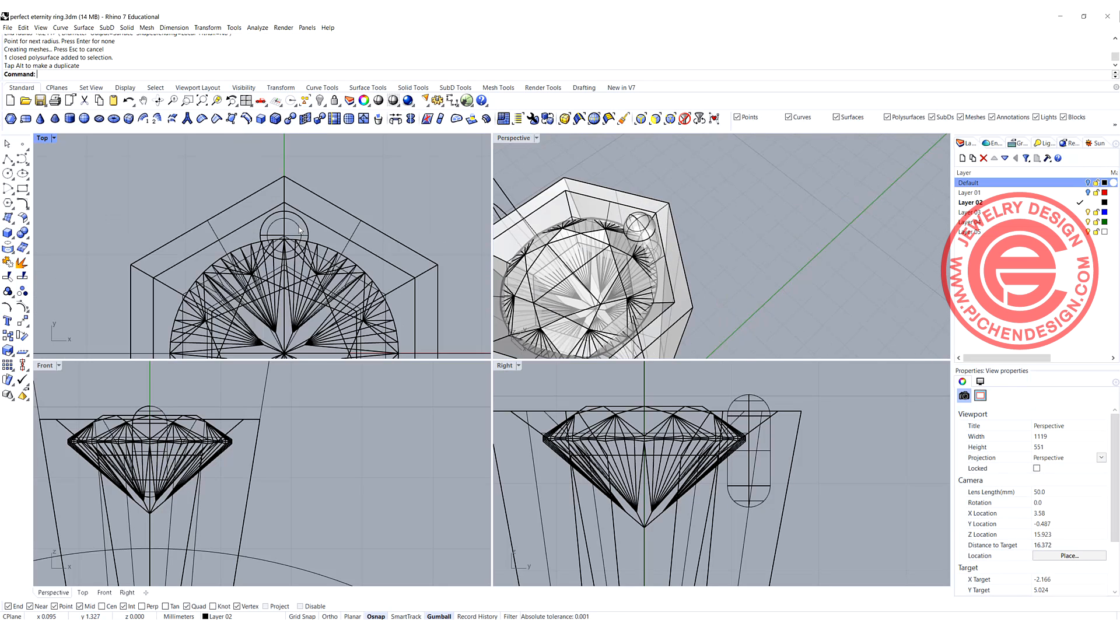
Polar array the prong around the origin in the Top view, with 6 items over 360 degrees.
{"action": "right_click_drag", "start_coordinate": [292, 225], "coordinate": [299, 211]}
{"action": "left_click", "coordinate": [303, 216]}
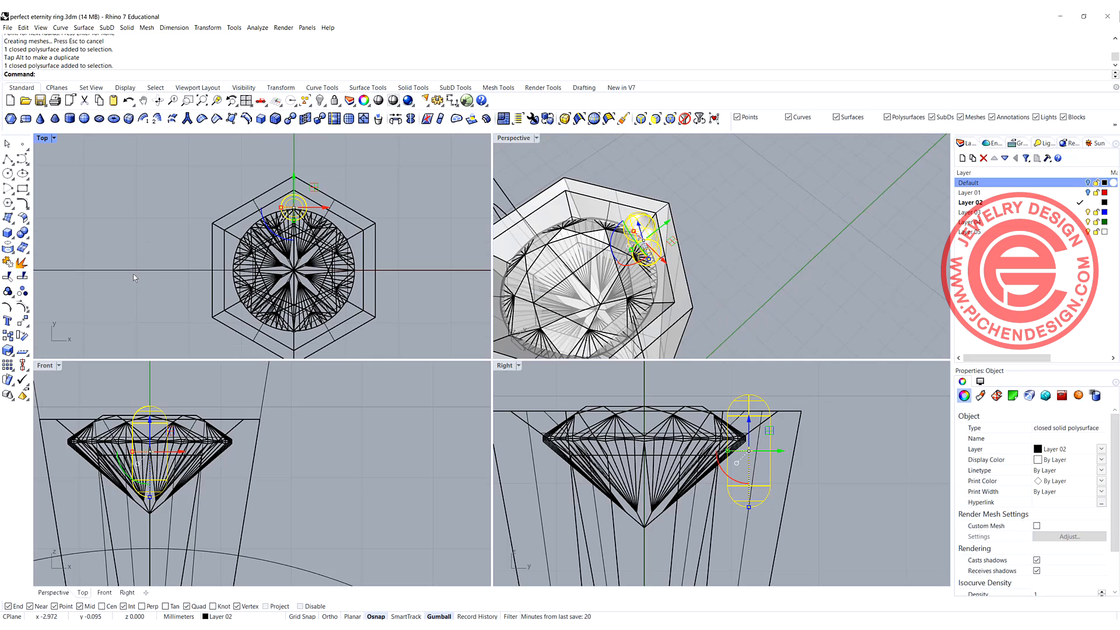
{"action": "left_click", "coordinate": [7, 369]}
{"action": "left_click", "coordinate": [37, 369]}
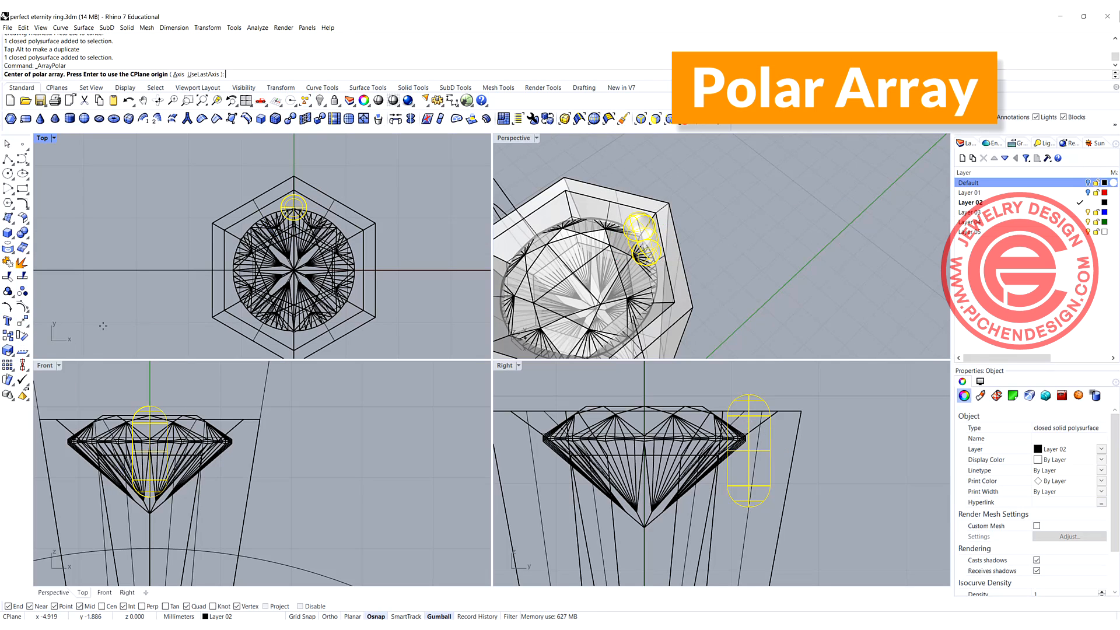
{"action": "type", "text": "0"}
{"action": "key", "text": "Return"}
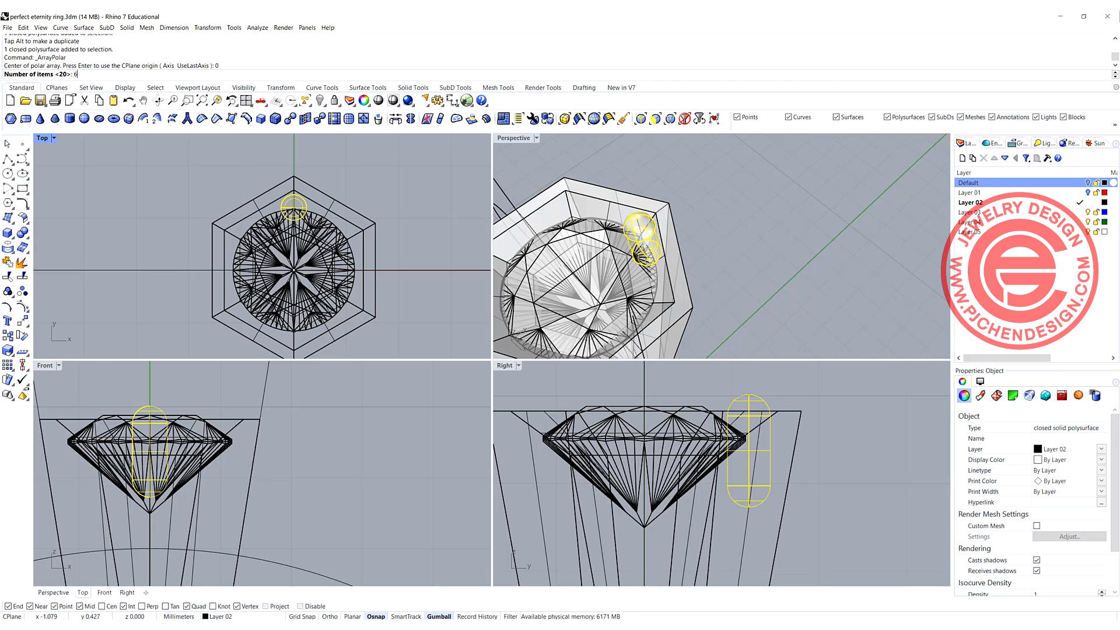
{"action": "type", "text": "6"}
{"action": "key", "text": "Return"}
{"action": "key", "text": "Return"}
{"action": "key", "text": "Return"}
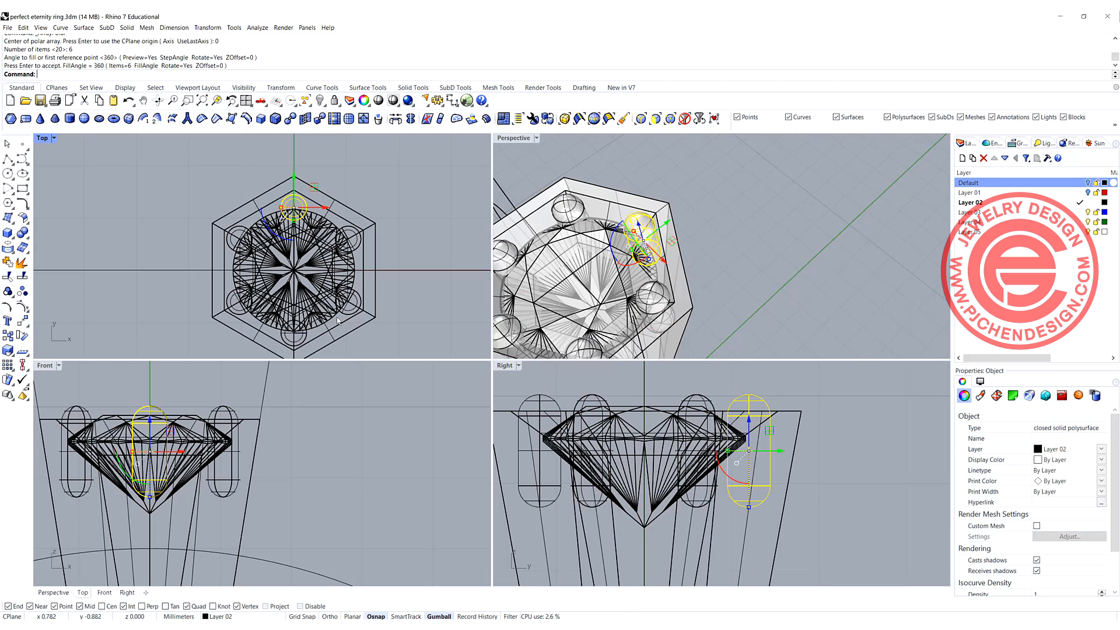
{"action": "key", "text": "Escape"}
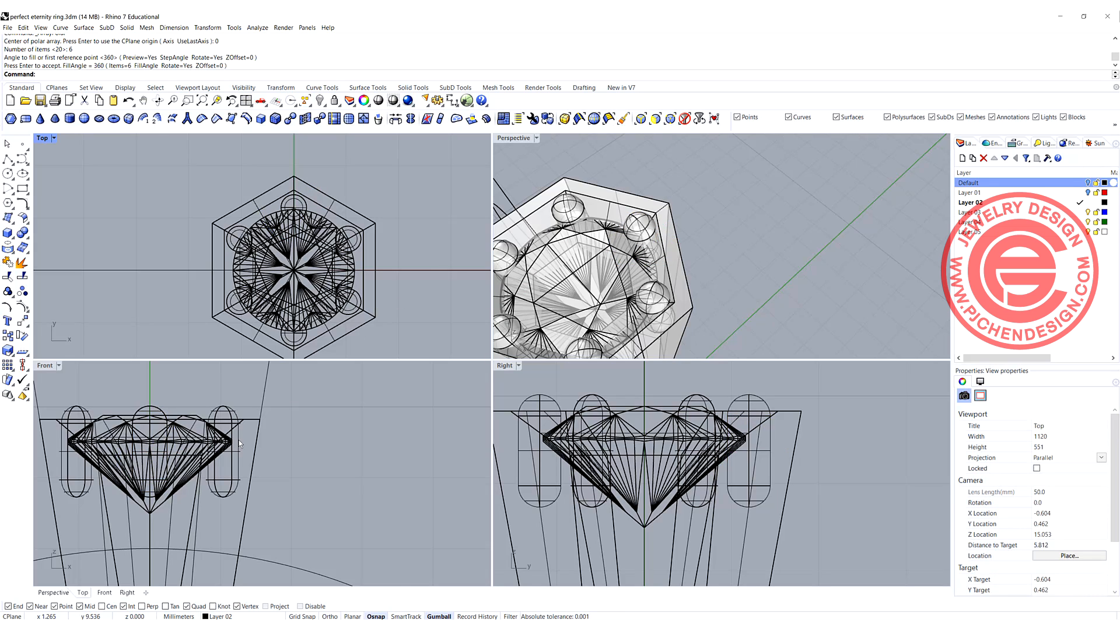
Extrude the 16 mm circle straight to both sides as a solid, about 3 mm each way, wider than the setting.
{"action": "scroll", "coordinate": [274, 465], "scroll_direction": "down", "scroll_amount": 3}
{"action": "left_click", "coordinate": [274, 464]}
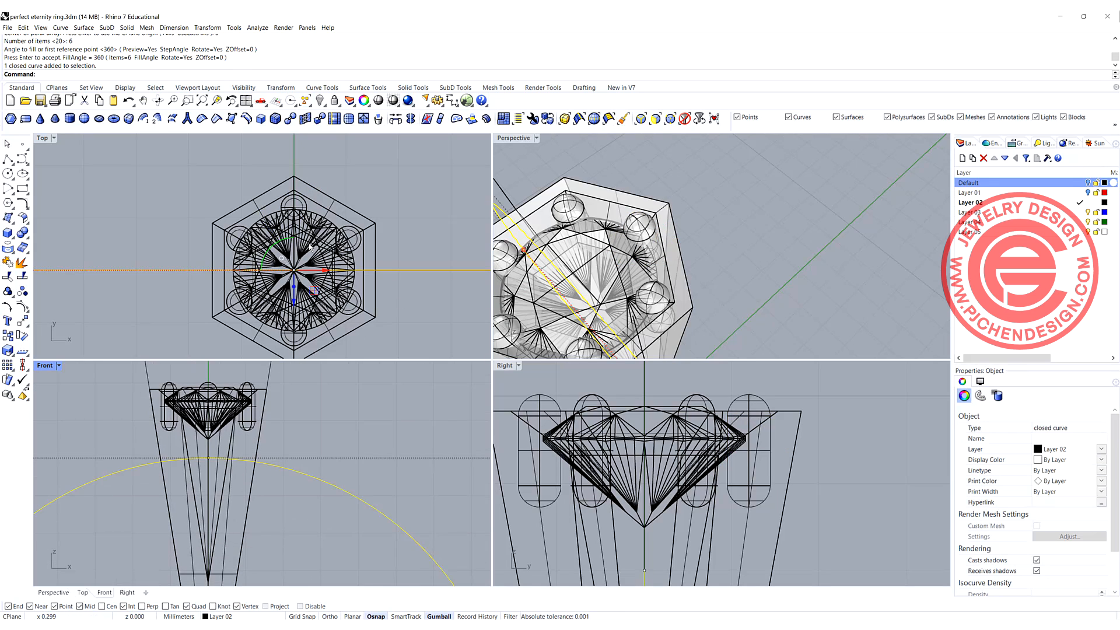
{"action": "scroll", "coordinate": [268, 204], "scroll_direction": "down", "scroll_amount": 4}
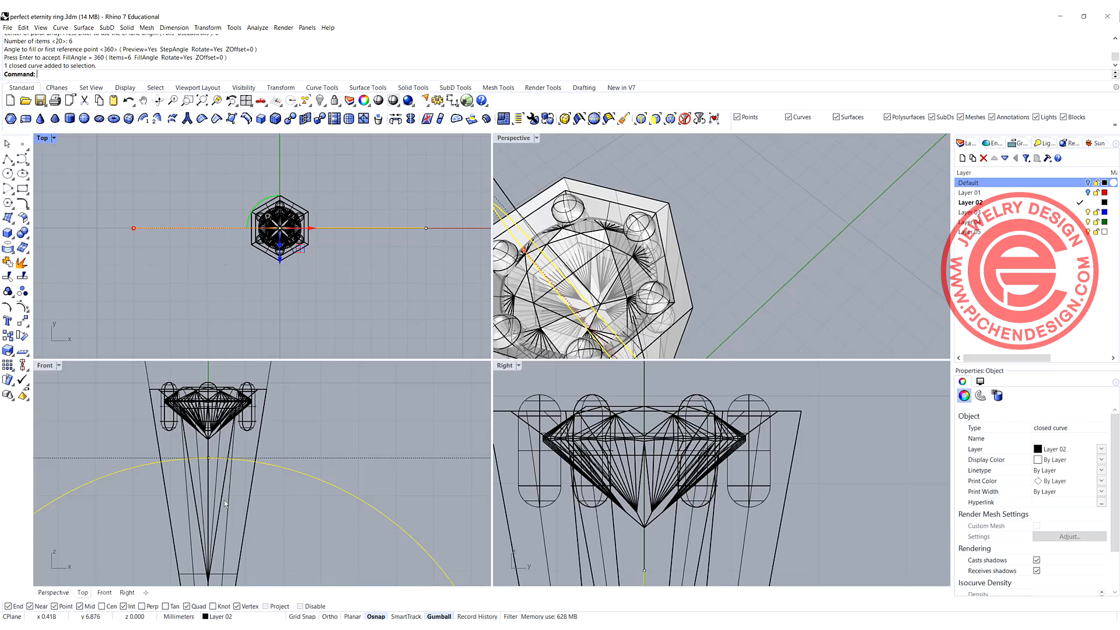
{"action": "scroll", "coordinate": [225, 503], "scroll_direction": "down", "scroll_amount": 3}
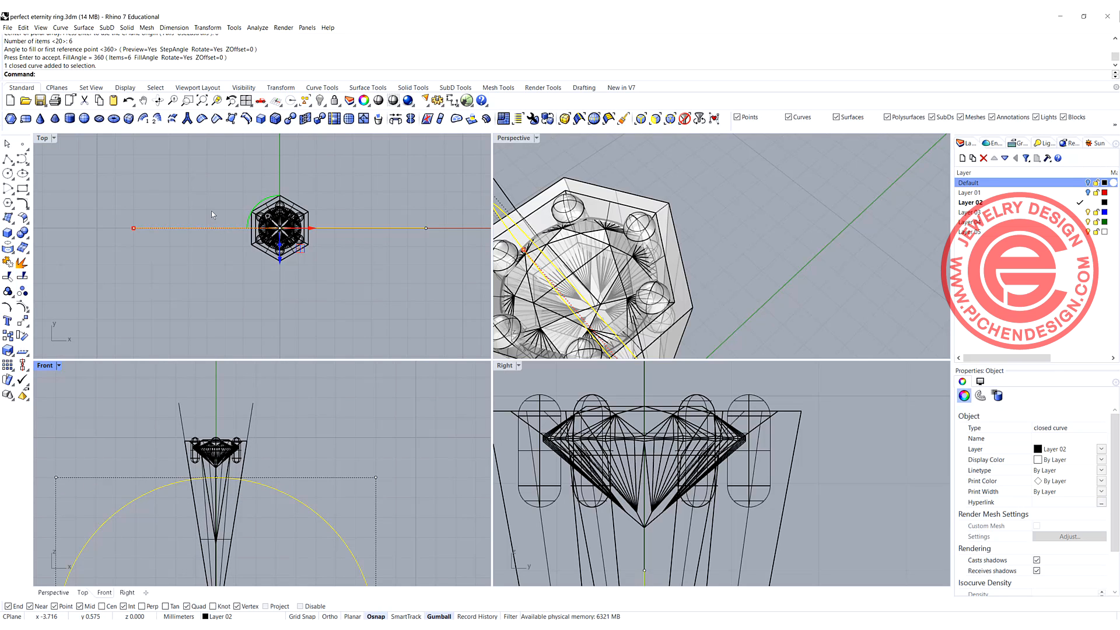
{"action": "left_click", "coordinate": [126, 28]}
{"action": "mouse_move", "coordinate": [180, 184]}
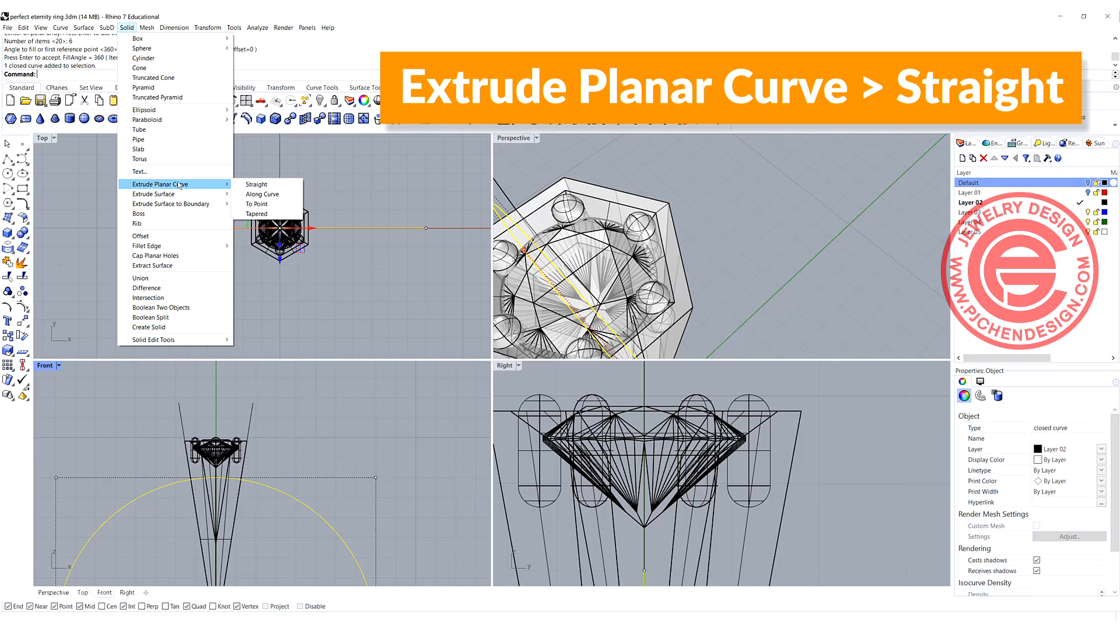
{"action": "left_click", "coordinate": [256, 185]}
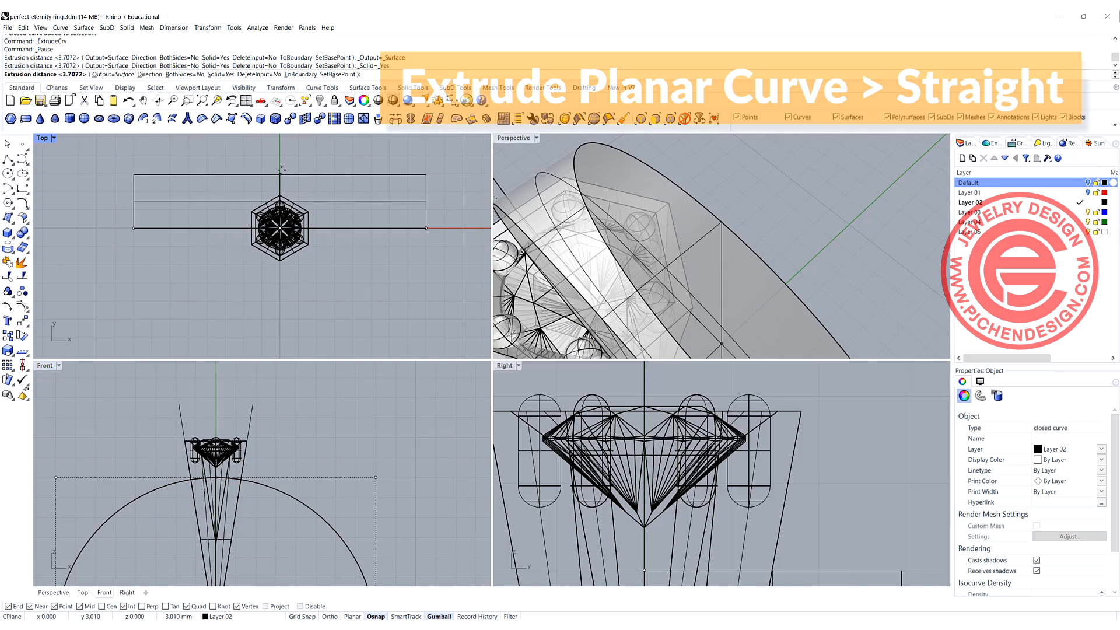
{"action": "left_click", "coordinate": [184, 74]}
{"action": "key", "text": "Return"}
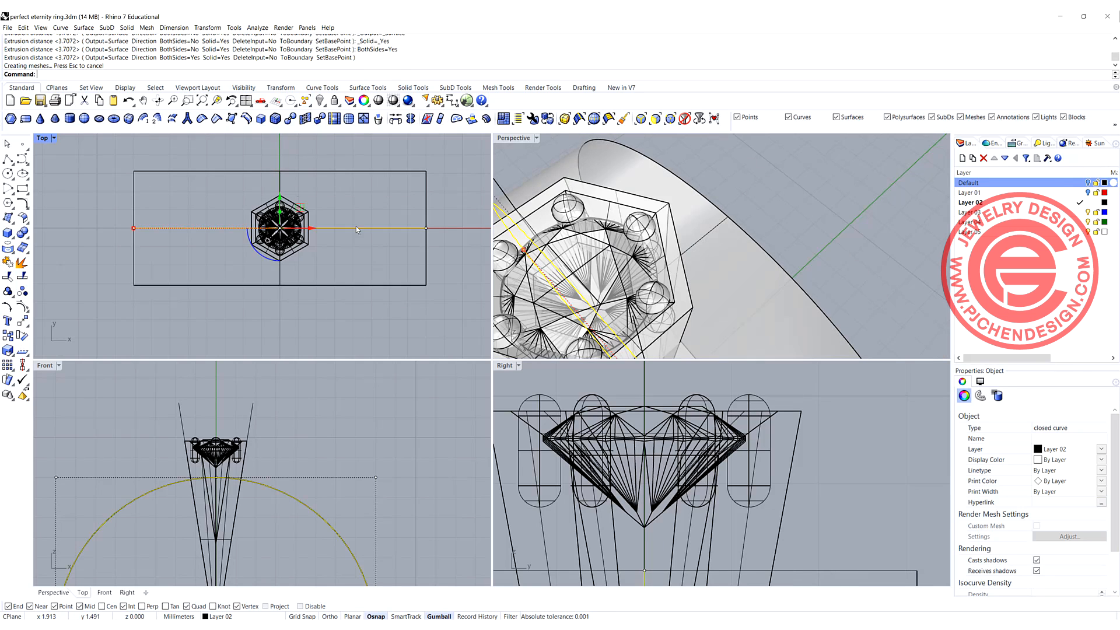
{"action": "left_click", "coordinate": [361, 325]}
Subtract the extruded 16 mm cylinder from the hexagonal setting with Boolean Difference, trimming its base to the finger curve.
{"action": "scroll", "coordinate": [630, 251], "scroll_direction": "down", "scroll_amount": 9}
{"action": "right_click_drag", "start_coordinate": [630, 251], "coordinate": [691, 199]}
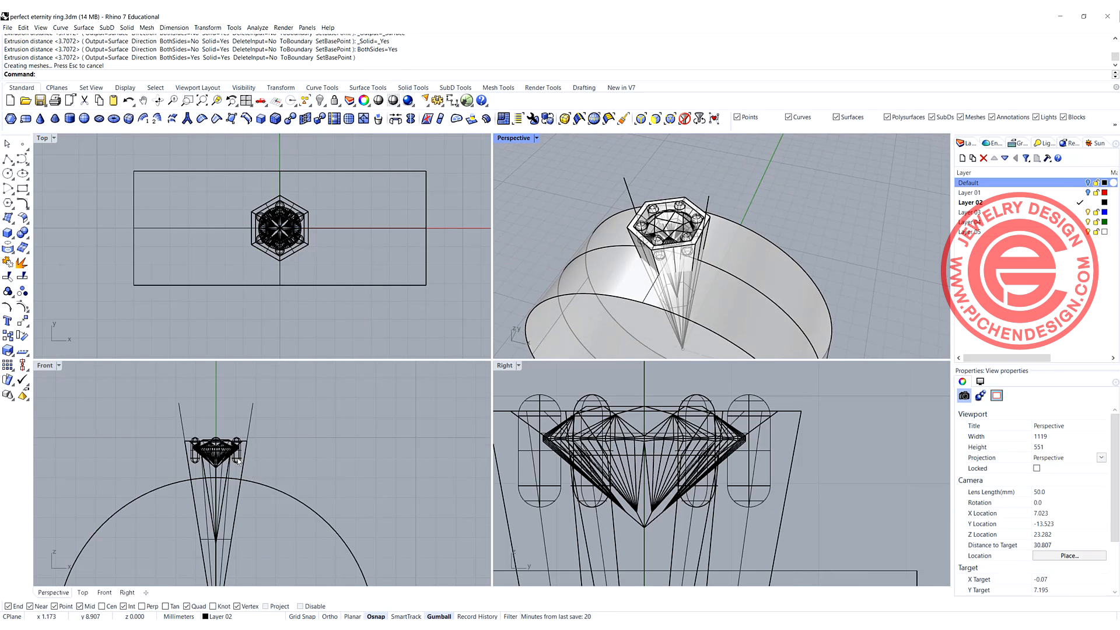
{"action": "scroll", "coordinate": [274, 379], "scroll_direction": "down", "scroll_amount": 4}
{"action": "left_click", "coordinate": [25, 235]}
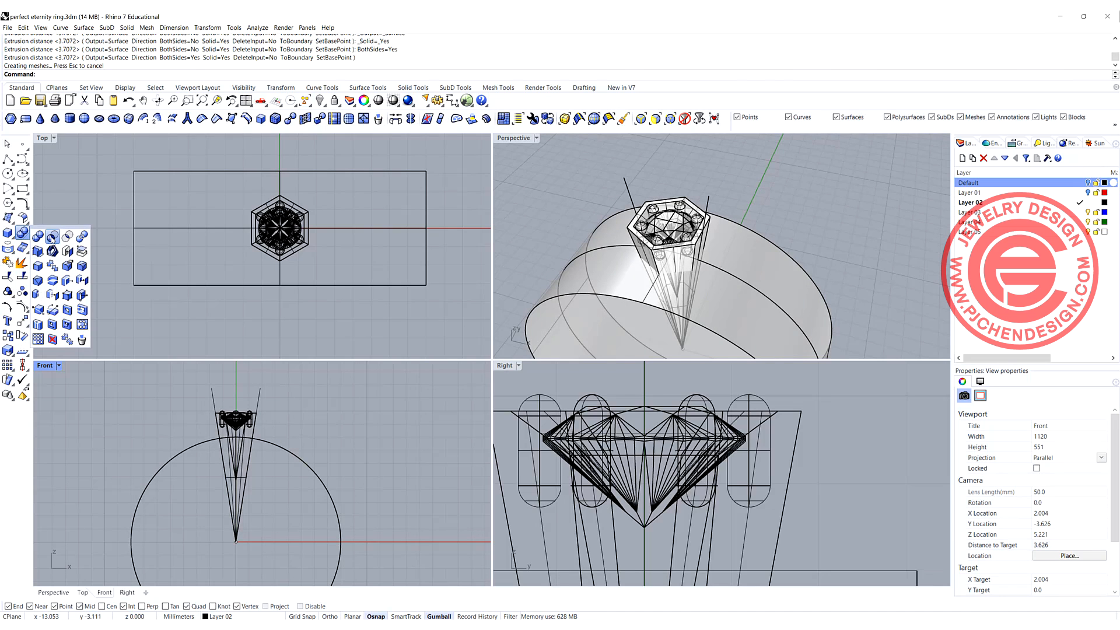
{"action": "left_click", "coordinate": [52, 237]}
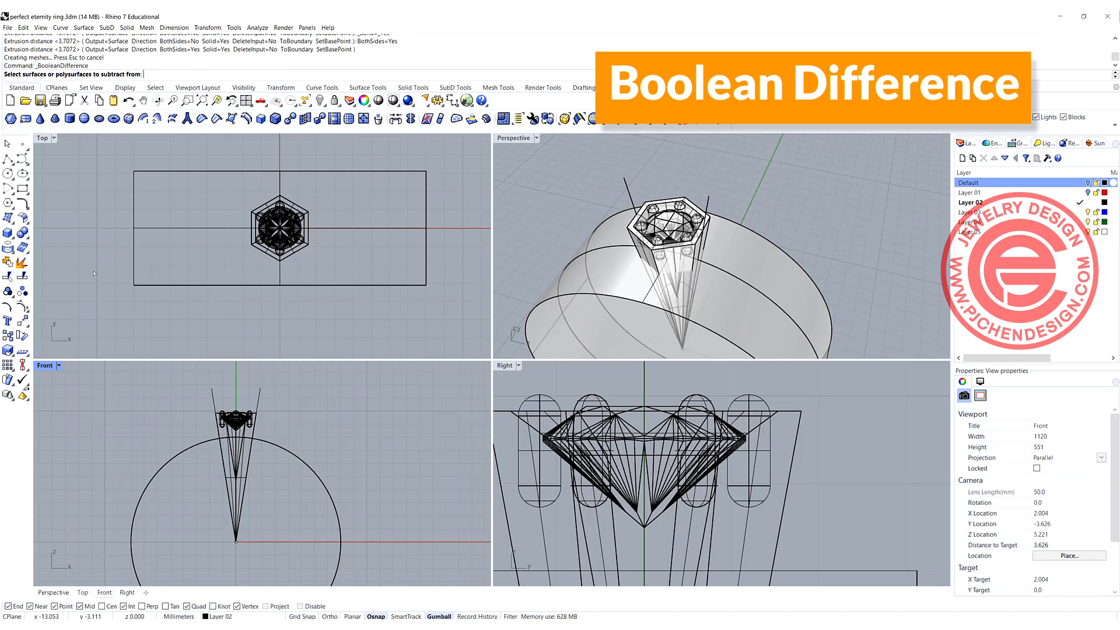
{"action": "left_click", "coordinate": [244, 446]}
{"action": "key", "text": "Return"}
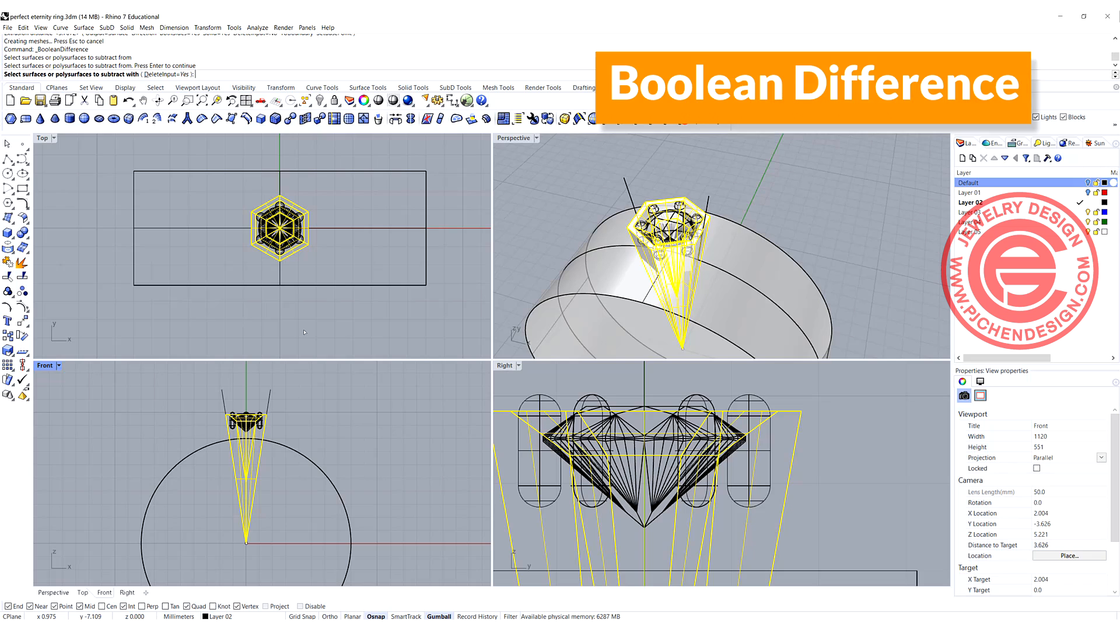
{"action": "left_click", "coordinate": [282, 274]}
{"action": "key", "text": "Return"}
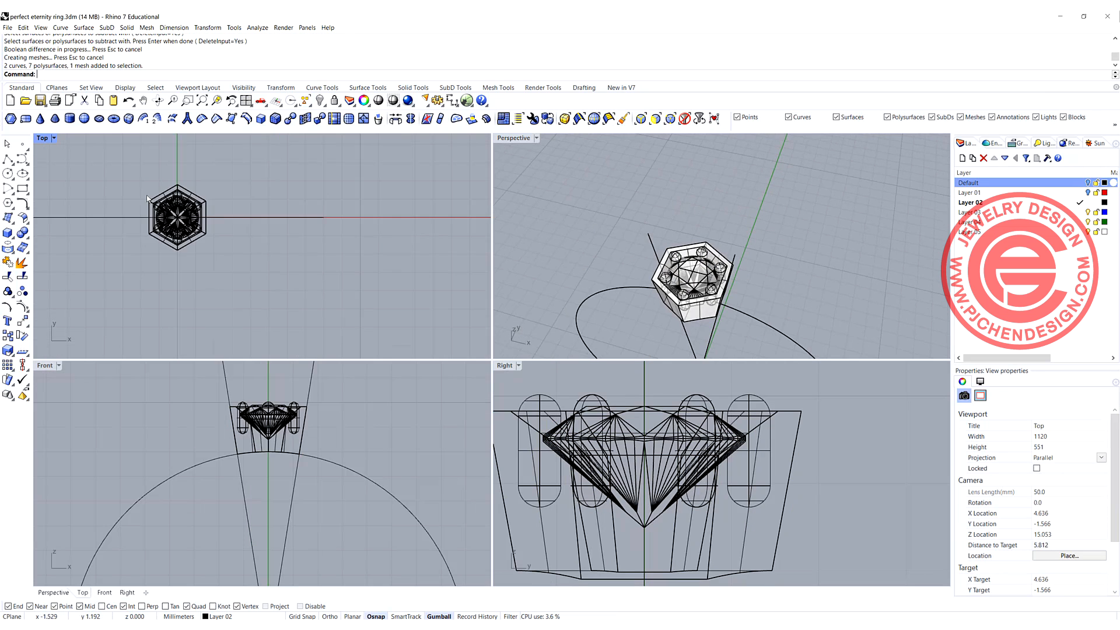
Polar array the setting, gem and prongs without the guide lines and point around the origin in the Front view, with 20 items over 360 degrees.
{"action": "left_click_drag", "start_coordinate": [126, 170], "coordinate": [247, 264]}
{"action": "scroll", "coordinate": [281, 394], "scroll_direction": "down", "scroll_amount": 6}
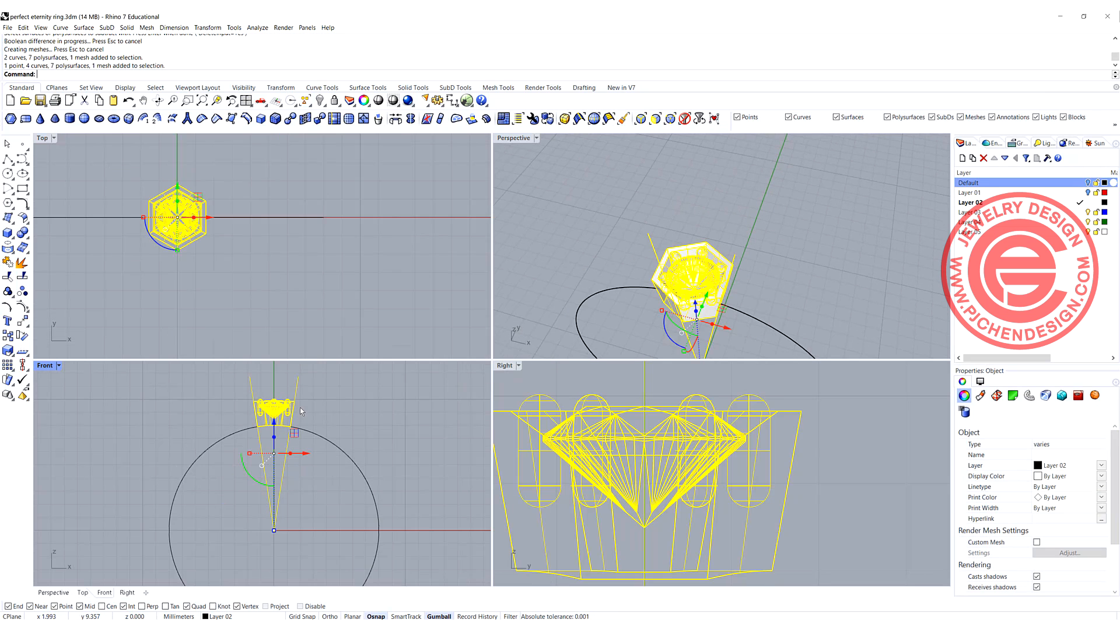
{"action": "left_click_drag", "start_coordinate": [303, 496], "coordinate": [238, 487], "text": "ctrl"}
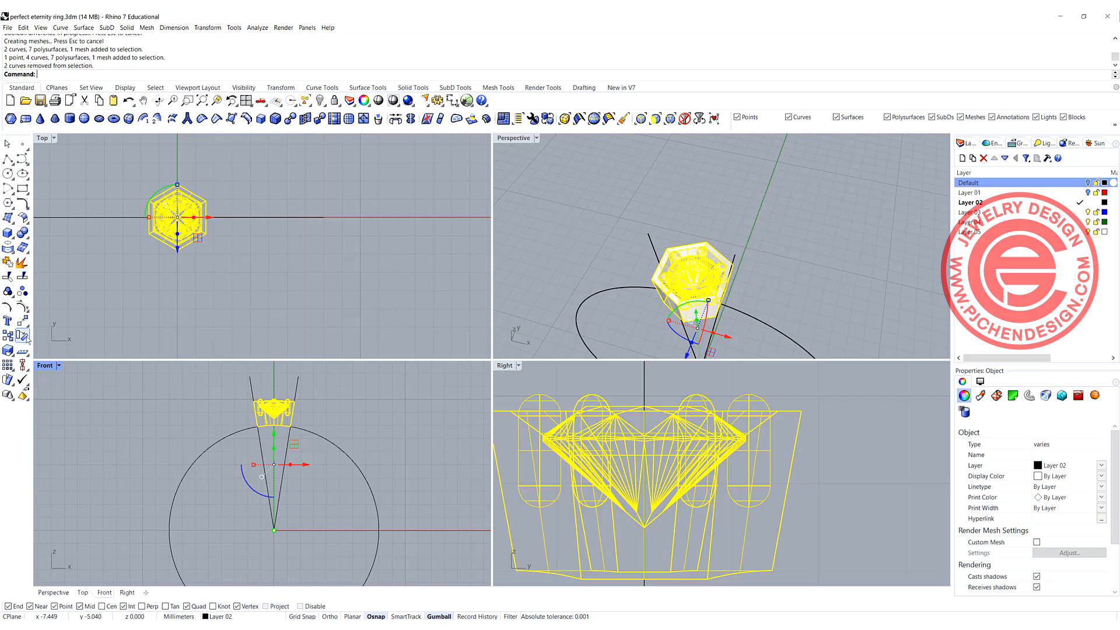
{"action": "left_click", "coordinate": [275, 530], "text": "ctrl"}
{"action": "left_click", "coordinate": [9, 366]}
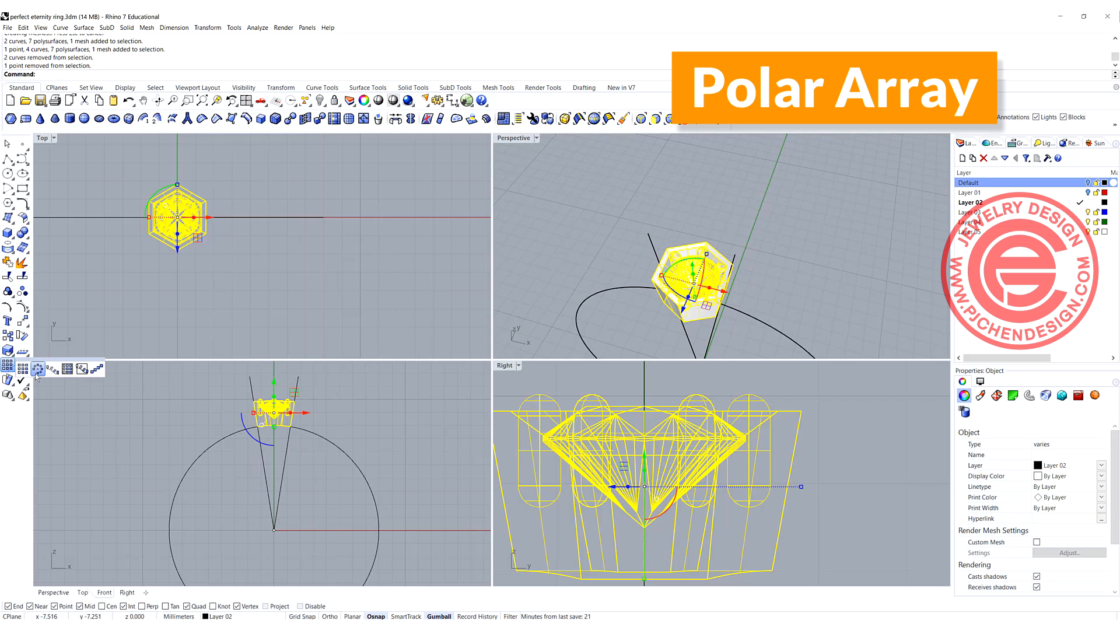
{"action": "left_click", "coordinate": [38, 369]}
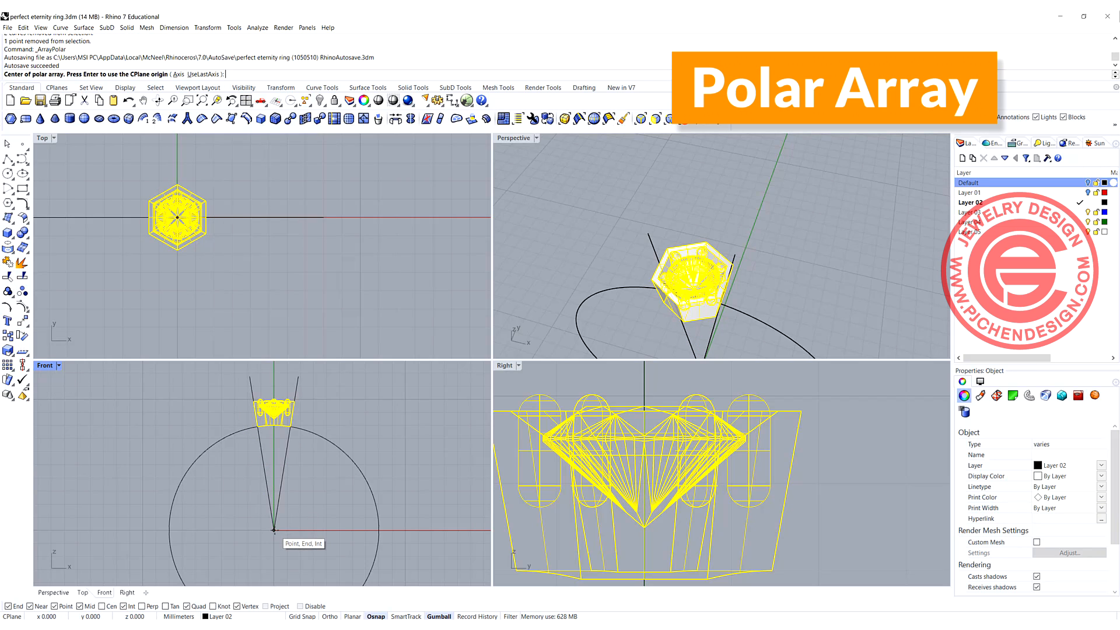
{"action": "left_click", "coordinate": [275, 530]}
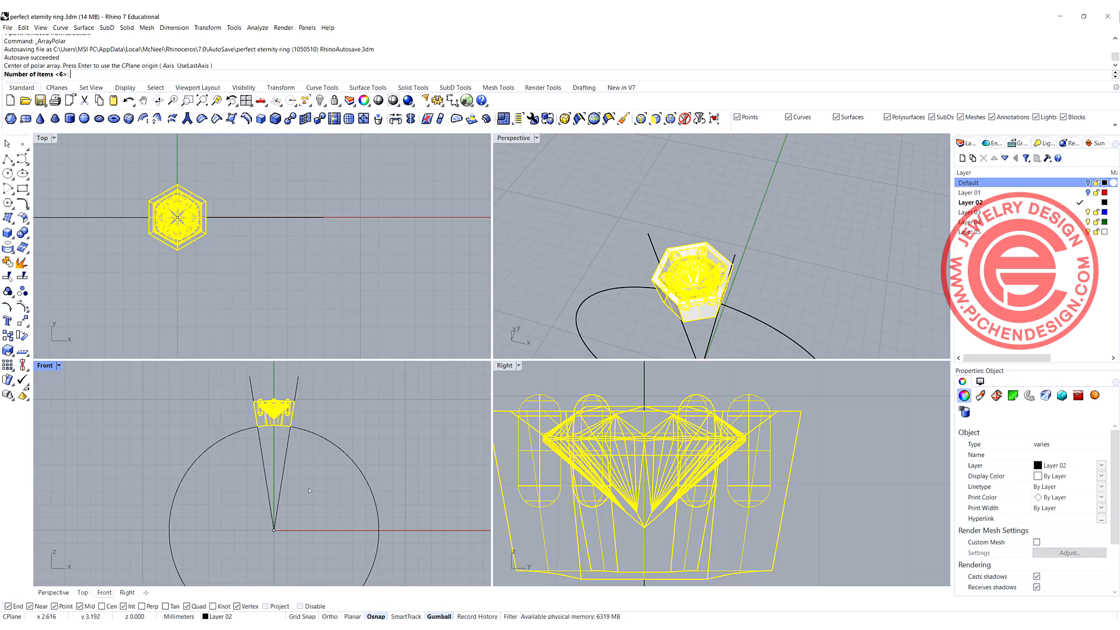
{"action": "type", "text": "20"}
{"action": "key", "text": "Return"}
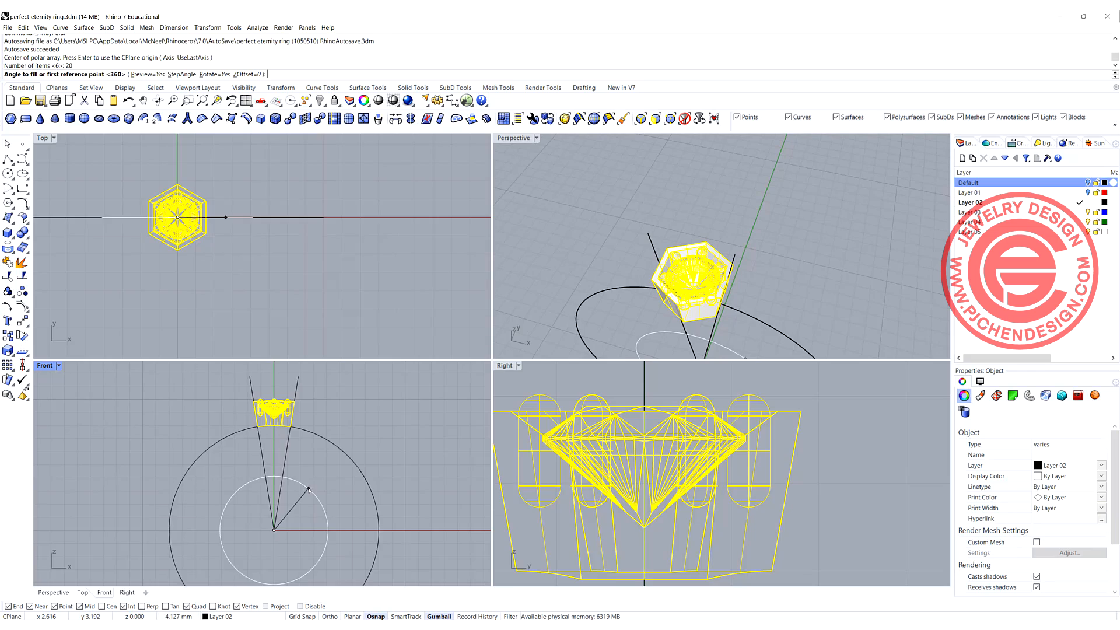
{"action": "key", "text": "Return"}
{"action": "key", "text": "Return"}
{"action": "left_click", "coordinate": [574, 215]}
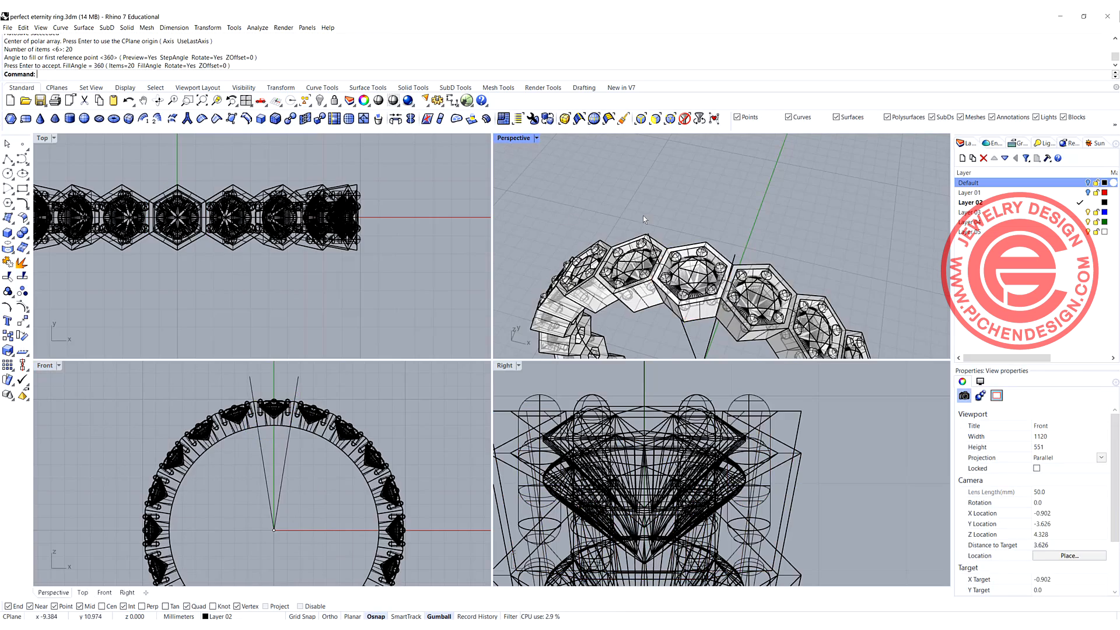
Maximize the Perspective view and set its display mode to Rendered.
{"action": "scroll", "coordinate": [642, 215], "scroll_direction": "down", "scroll_amount": 4}
{"action": "right_click_drag", "start_coordinate": [643, 215], "coordinate": [613, 157]}
{"action": "double_click", "coordinate": [521, 139]}
{"action": "scroll", "coordinate": [465, 325], "scroll_direction": "down", "scroll_amount": 3}
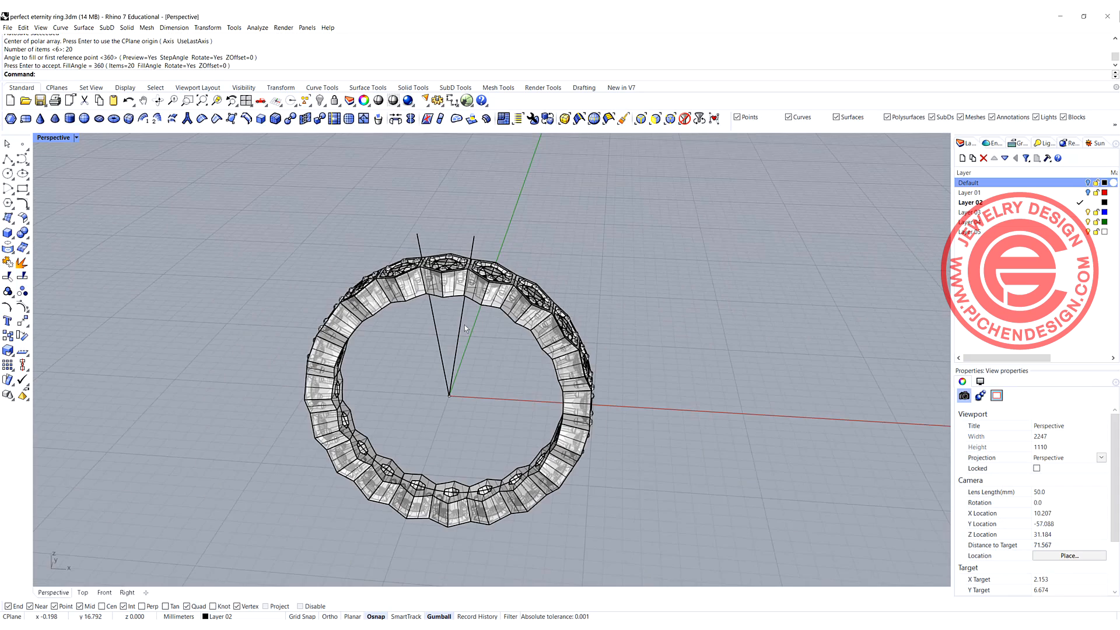
{"action": "right_click_drag", "start_coordinate": [465, 325], "coordinate": [183, 214]}
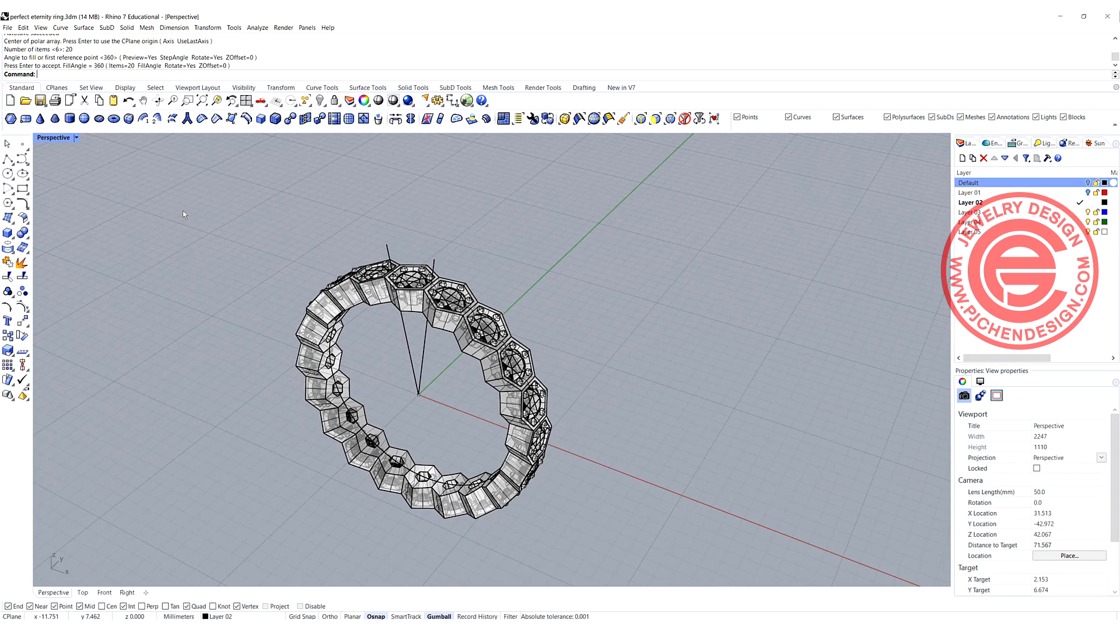
{"action": "left_click", "coordinate": [76, 138]}
{"action": "left_click", "coordinate": [78, 203]}
Examine the rendered eternity ring from several sides, including the joints between settings and the openings inside the band.
{"action": "scroll", "coordinate": [406, 362], "scroll_direction": "down", "scroll_amount": 3}
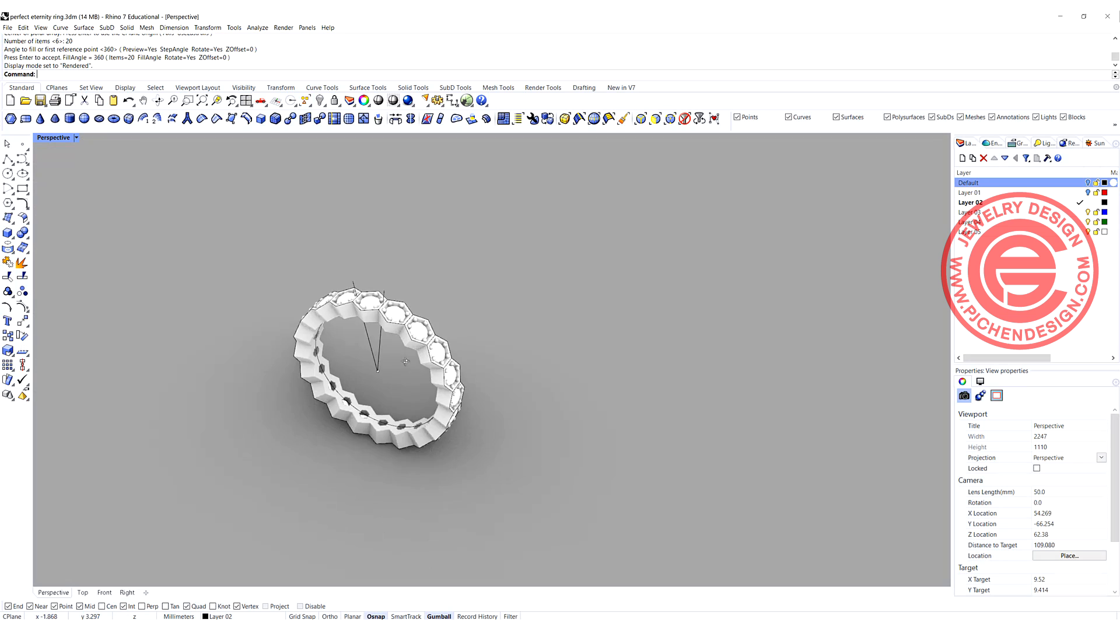
{"action": "scroll", "coordinate": [405, 362], "scroll_direction": "up", "scroll_amount": 4}
{"action": "right_click_drag", "start_coordinate": [405, 362], "coordinate": [401, 288]}
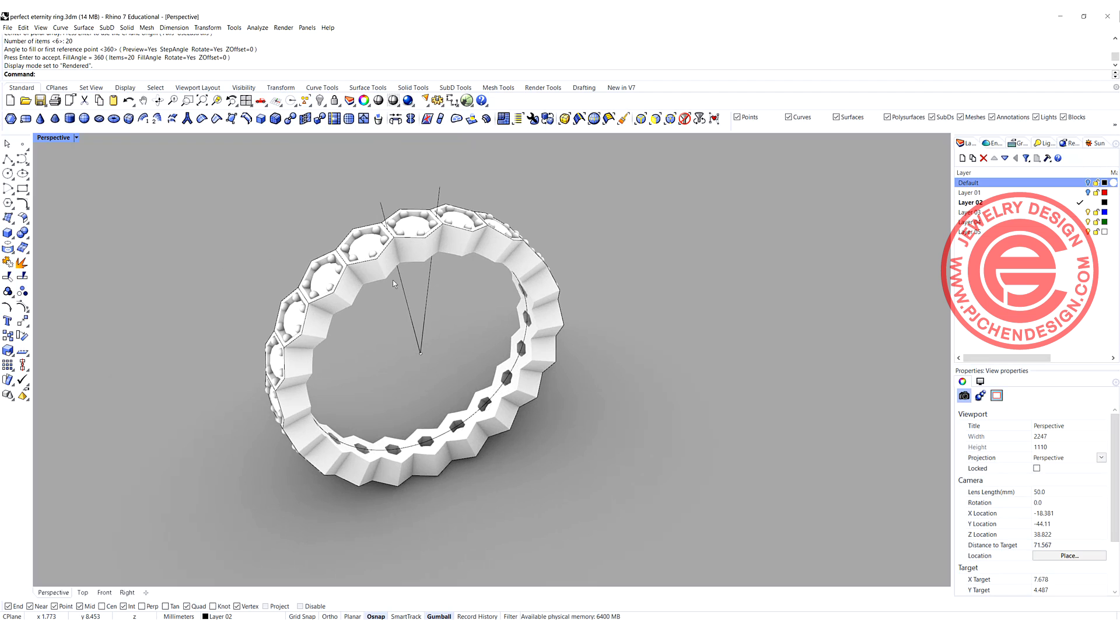
{"action": "scroll", "coordinate": [391, 279], "scroll_direction": "up", "scroll_amount": 3}
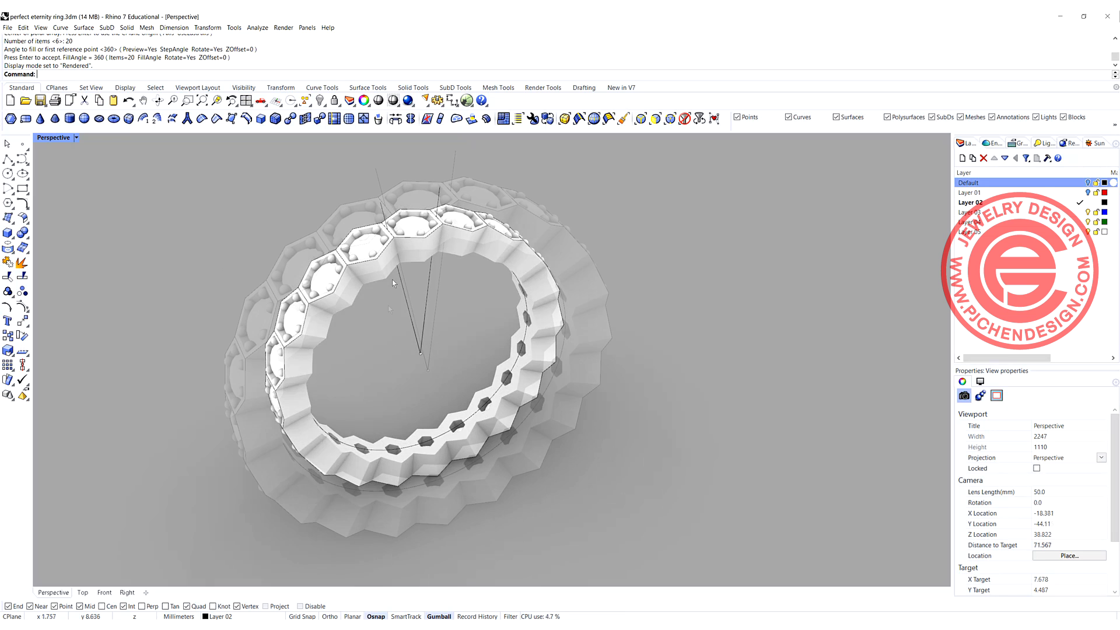
{"action": "right_click_drag", "start_coordinate": [388, 305], "coordinate": [364, 307]}
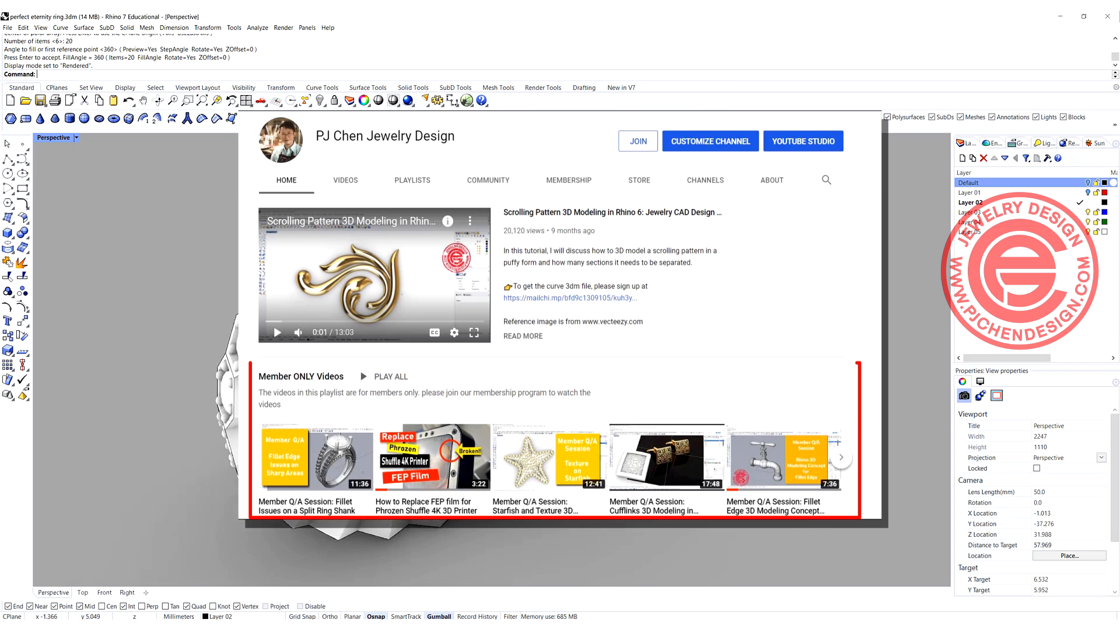
{"action": "right_click_drag", "start_coordinate": [536, 350], "coordinate": [522, 373]}
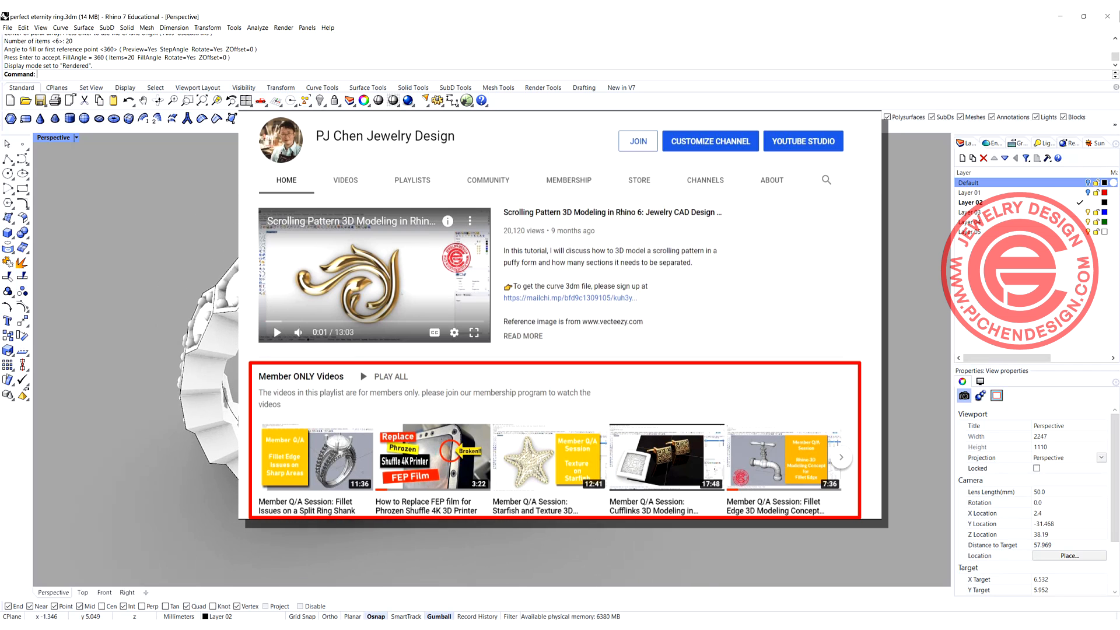